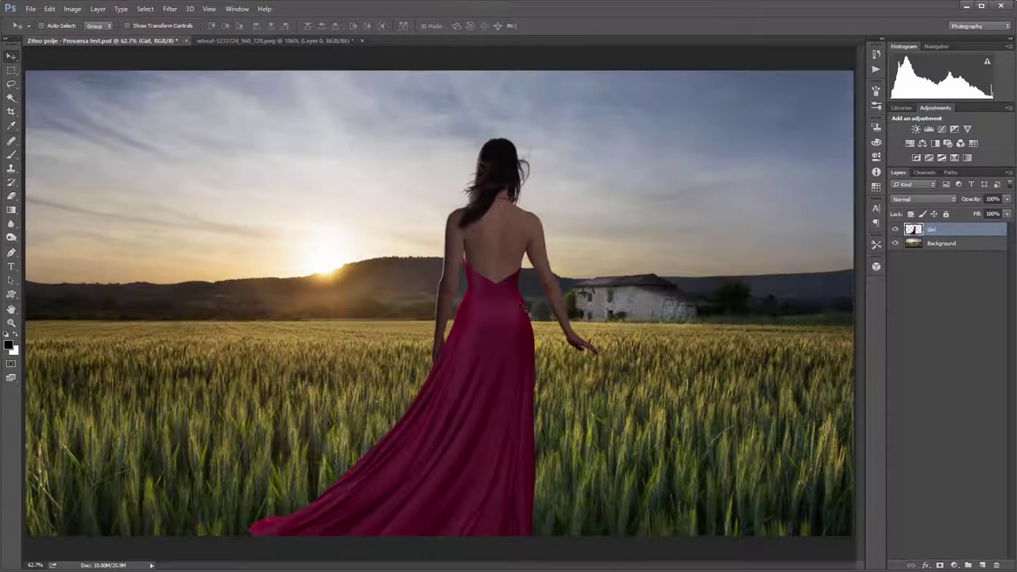
Step: Drag the Girl layer, toggle her visibility to compare, then nudge her slightly right
mouse_move(505, 315)
mouse_down()
mouse_move(523, 294)
mouse_move(527, 307)
mouse_move(500, 298)
mouse_up()
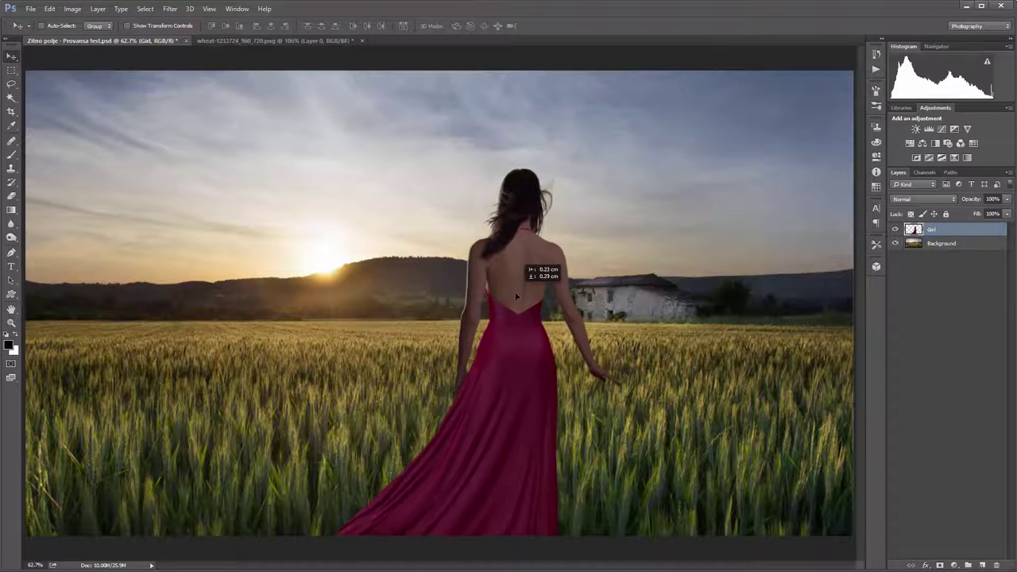
click(895, 230)
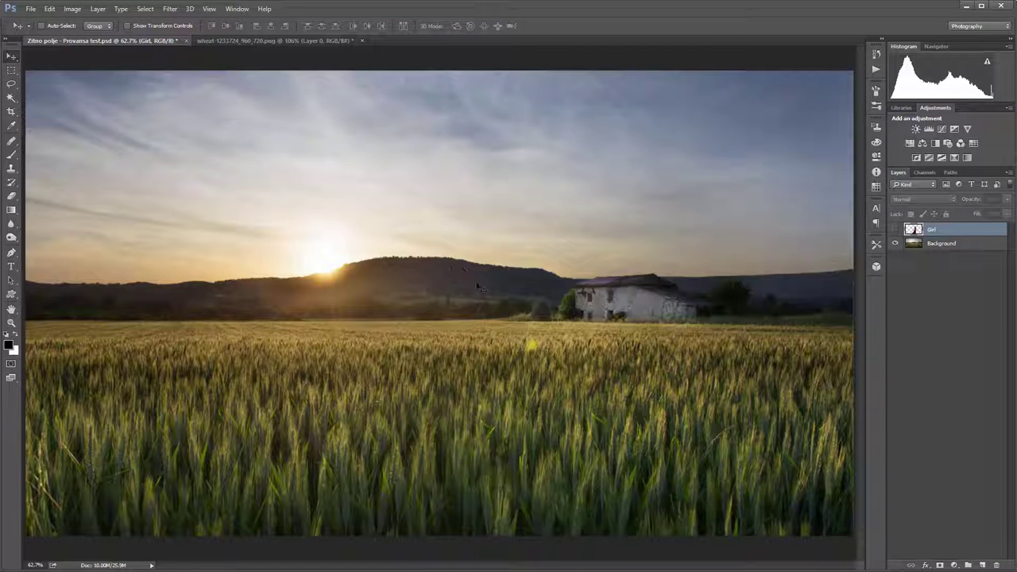
click(894, 231)
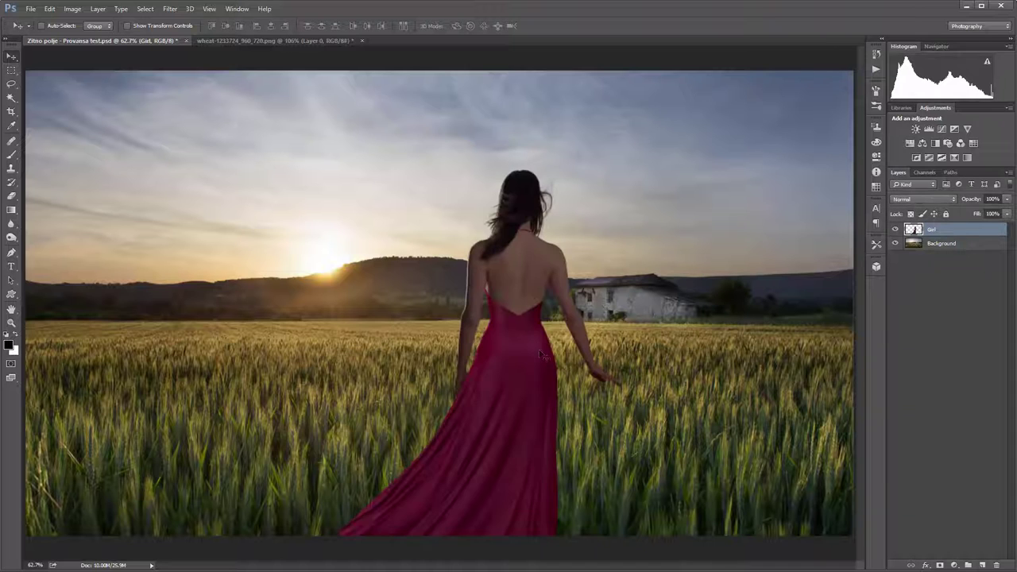
drag(483, 351, 487, 355)
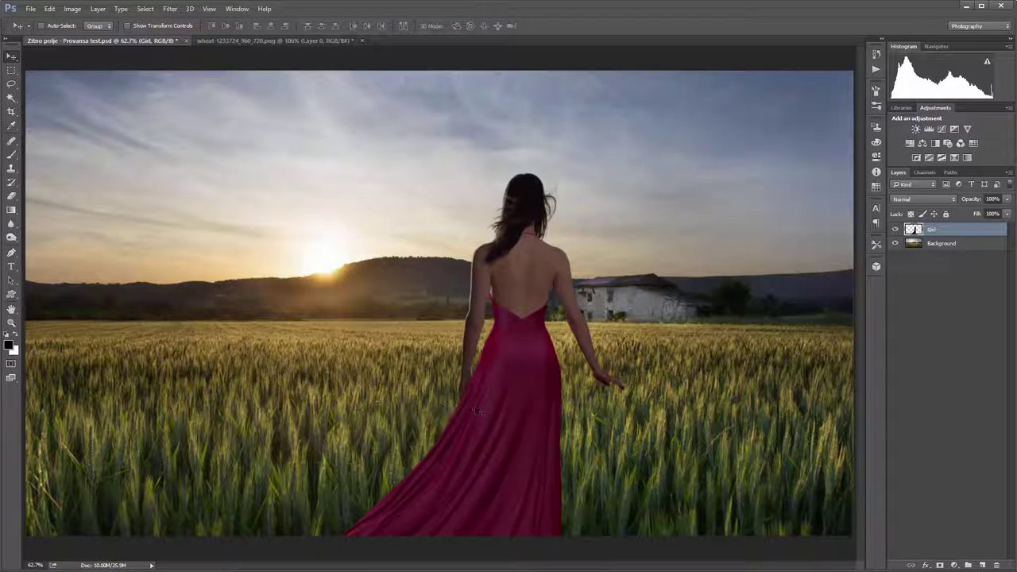
drag(529, 383, 537, 379)
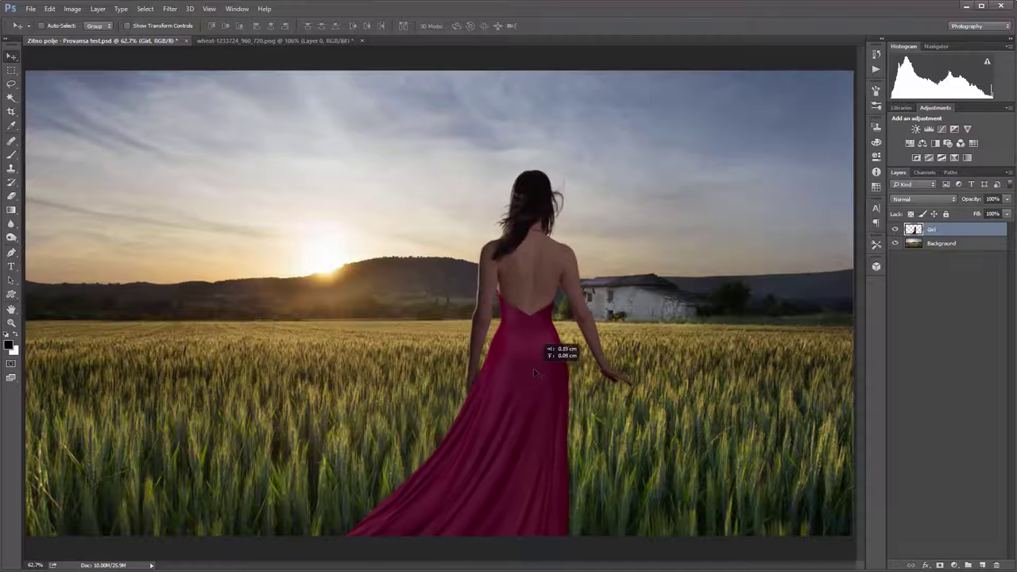
click(940, 563)
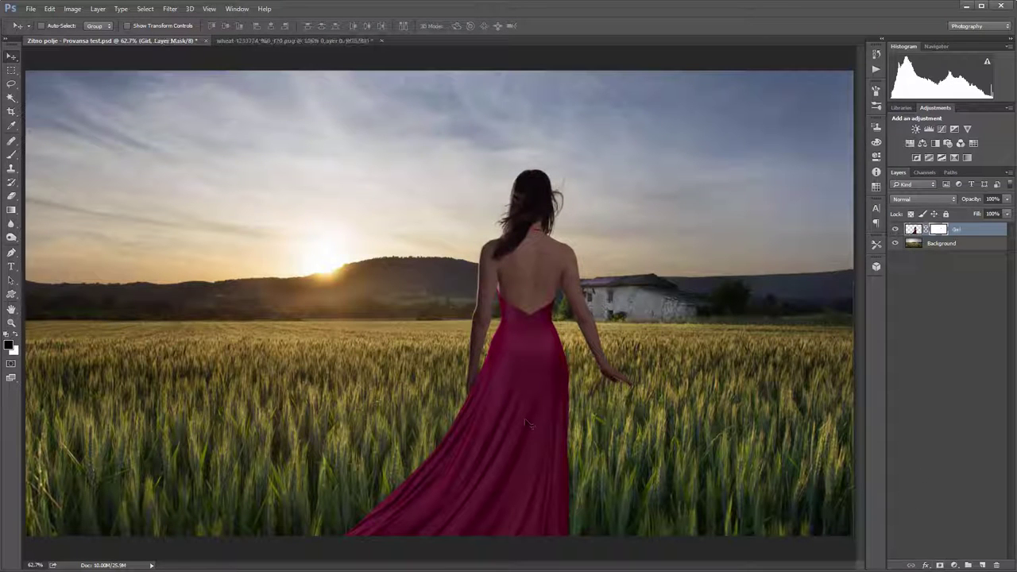
key(b)
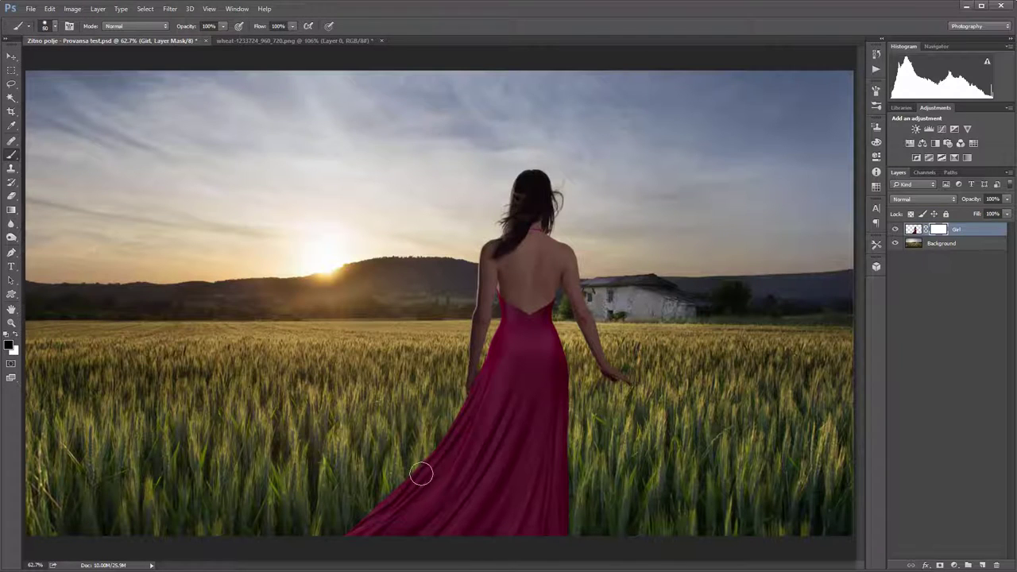
key(bracketright)
key(bracketright)
key(bracketright)
mouse_move(395, 487)
mouse_down()
mouse_move(521, 504)
mouse_move(374, 484)
mouse_move(590, 476)
mouse_move(497, 481)
mouse_up()
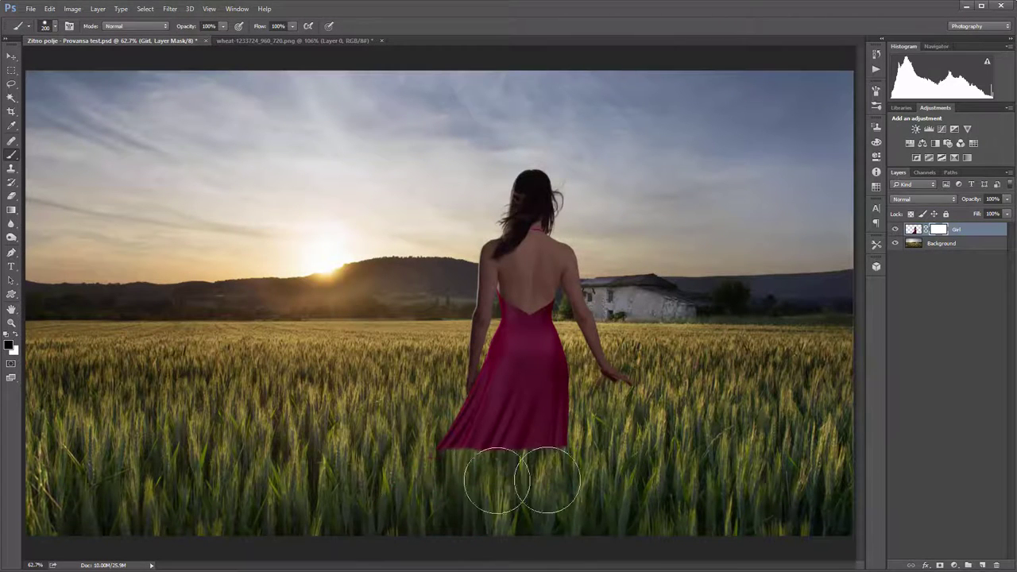
key(bracketleft)
key(bracketleft)
key(bracketleft)
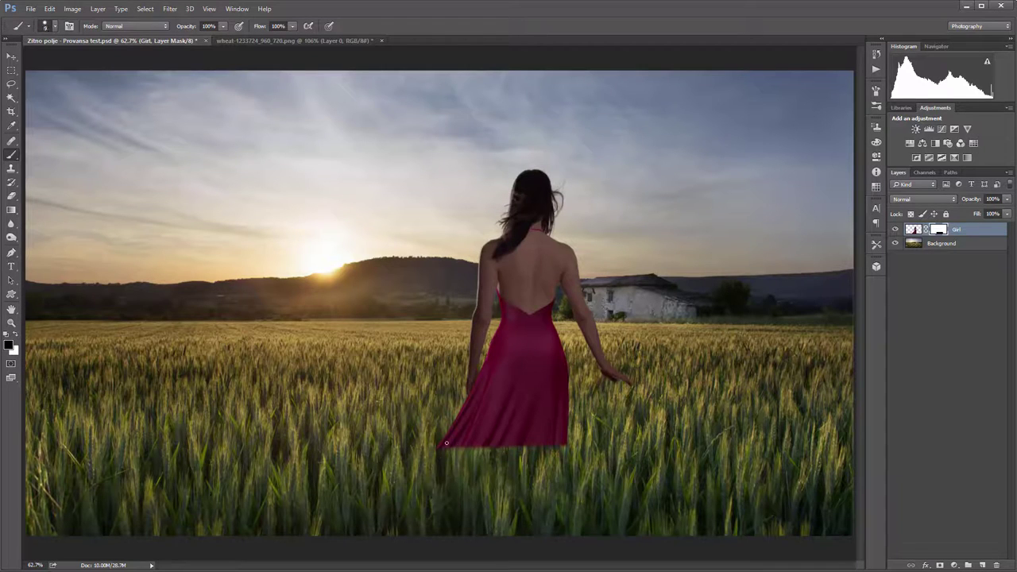
key(bracketleft)
key(bracketleft)
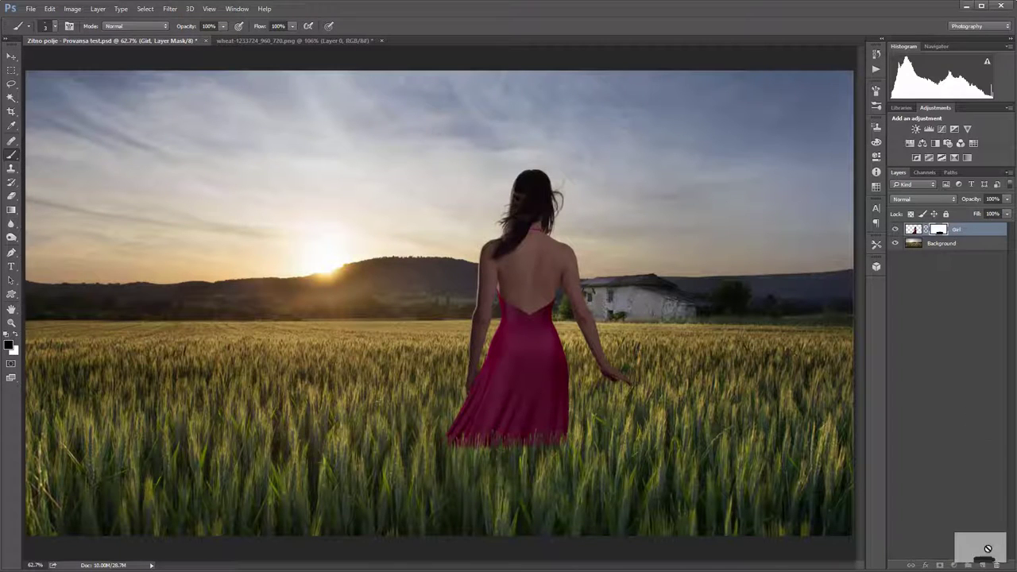
drag(940, 231, 996, 565)
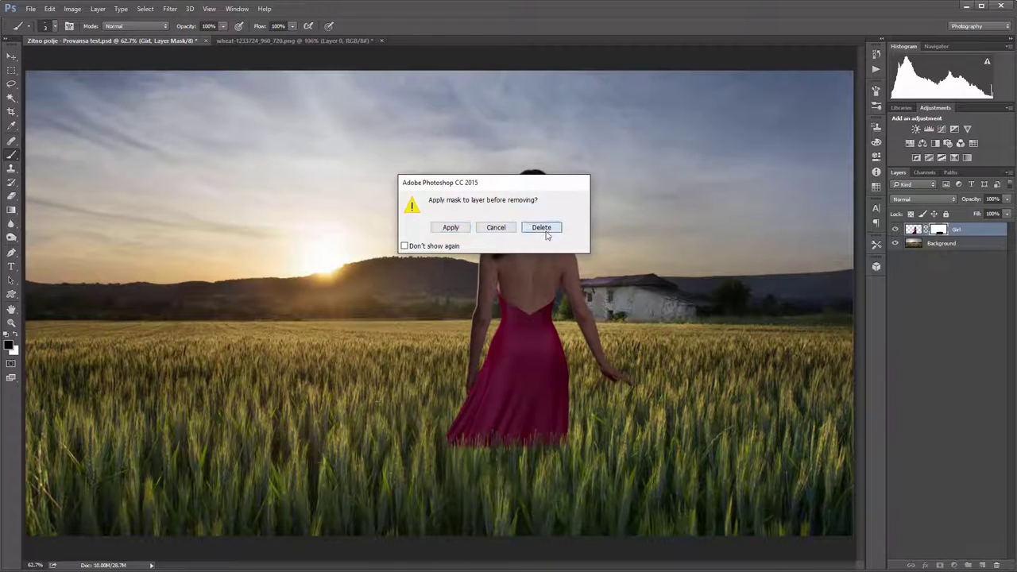
click(545, 228)
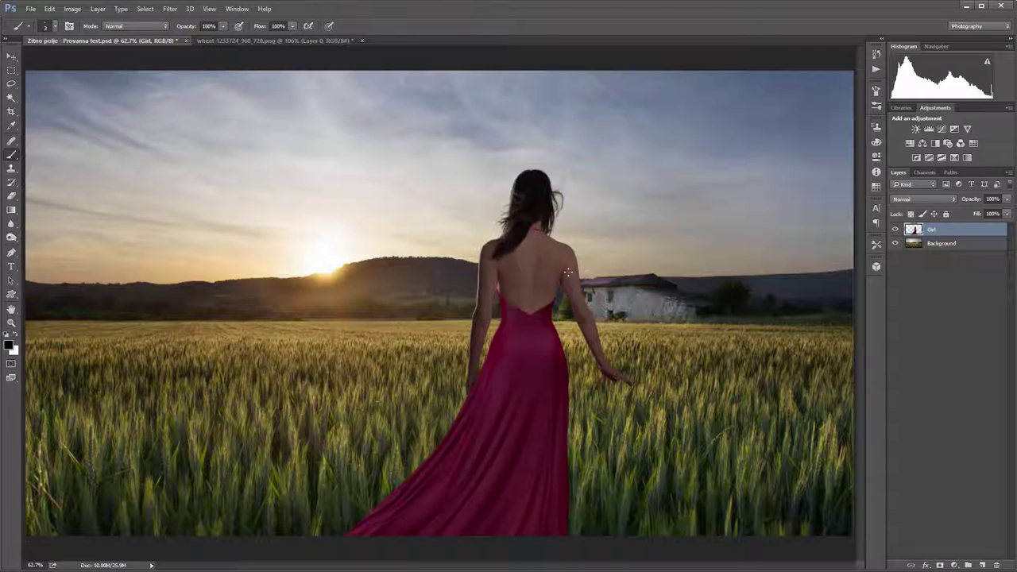
Step: In the wheat PNG, erase both stems and the left ear, leaving only the right ear
click(288, 40)
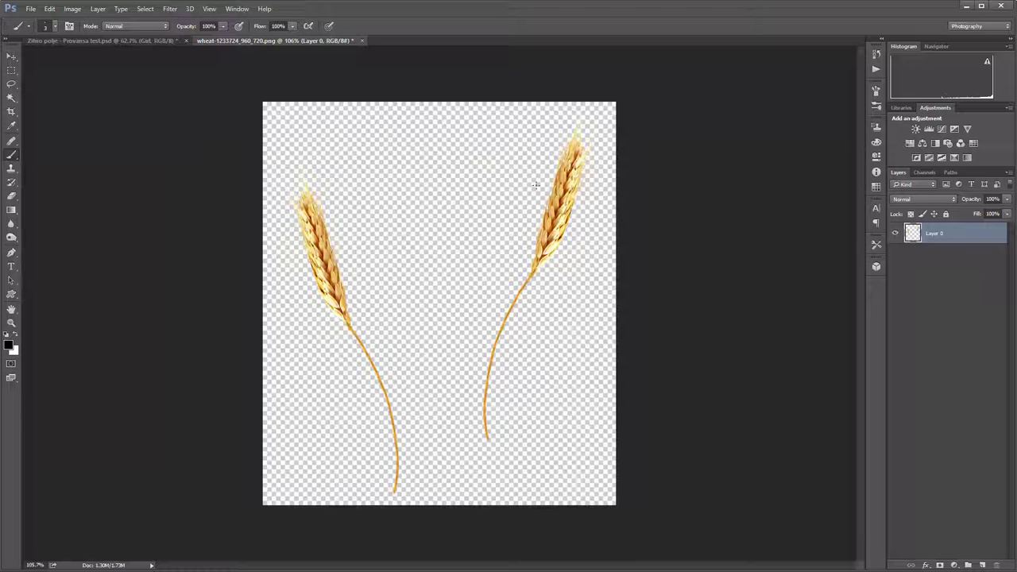
key(alt+Tab)
key(e)
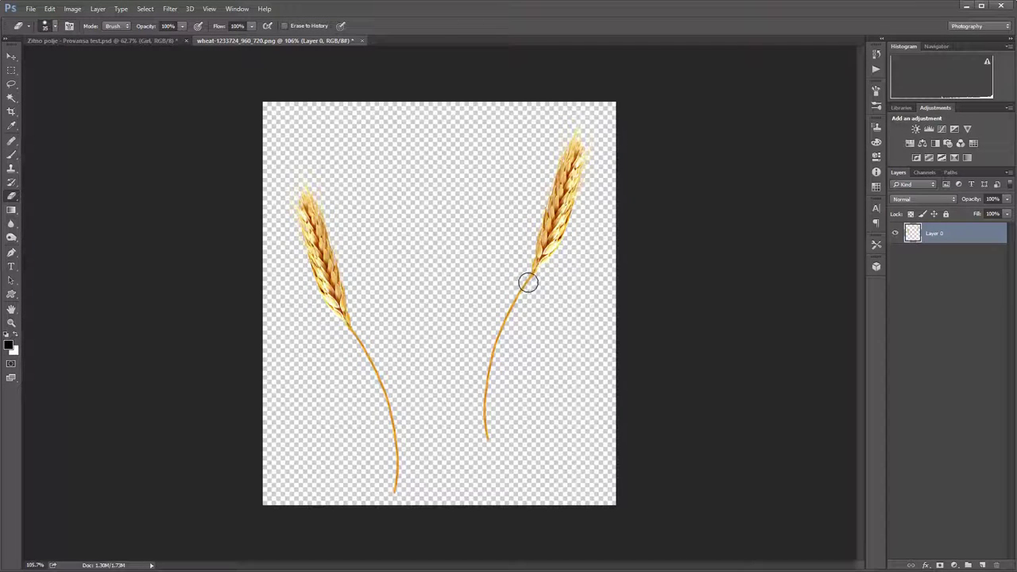
mouse_move(528, 282)
mouse_down()
mouse_move(497, 361)
mouse_move(488, 444)
mouse_up()
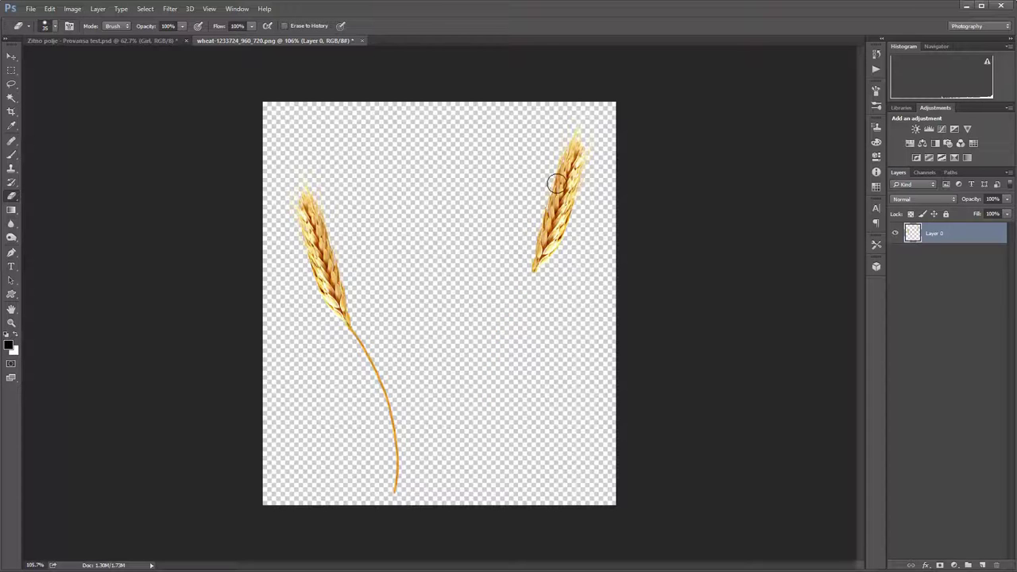
key(bracketright)
key(bracketright)
key(bracketright)
mouse_move(311, 191)
mouse_down()
mouse_move(288, 273)
mouse_move(379, 362)
mouse_move(394, 484)
mouse_up()
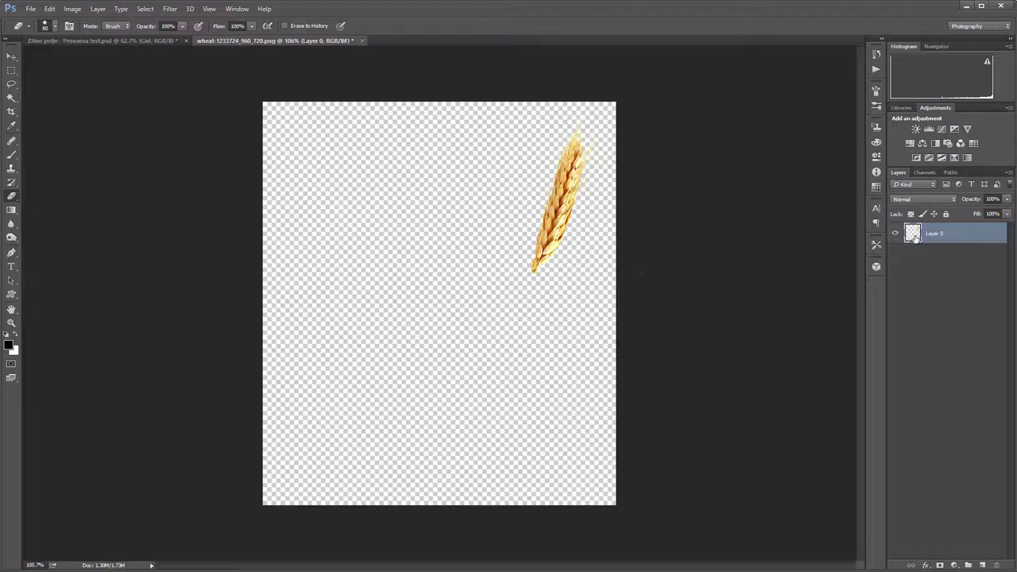
Step: Duplicate the wheat ear layer and crop the canvas taller at the top
key(ctrl+j)
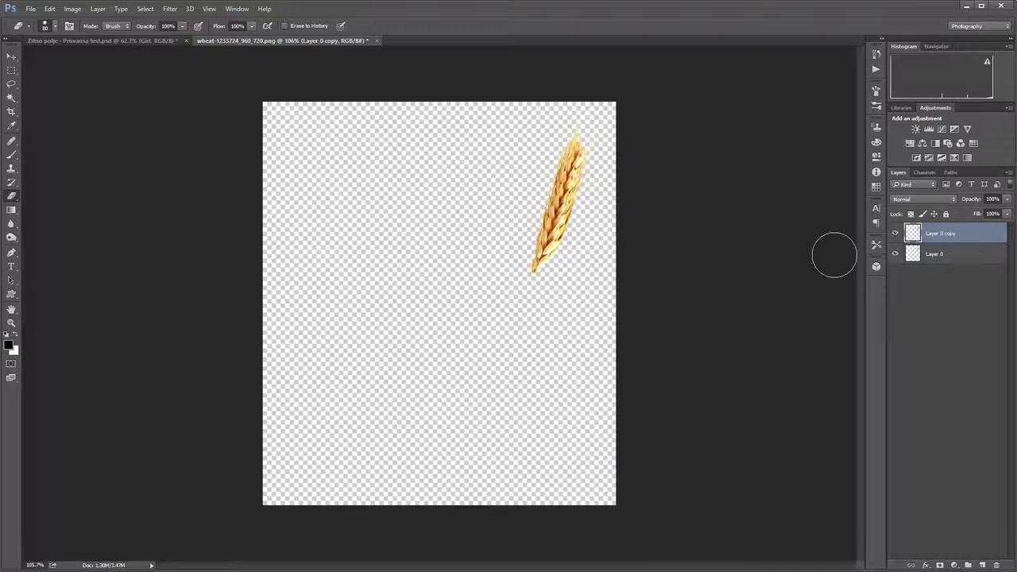
key(c)
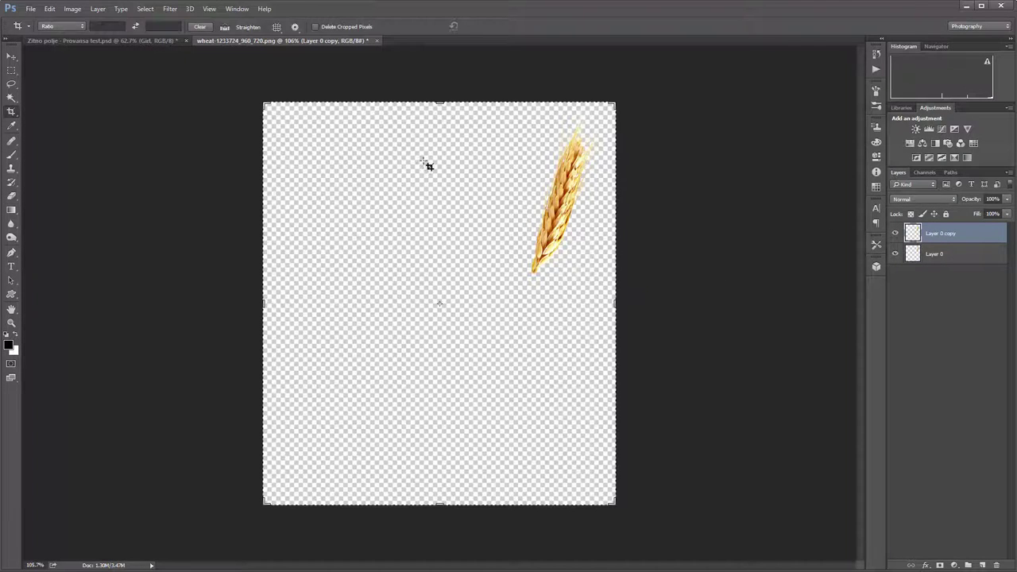
drag(437, 102, 442, 46)
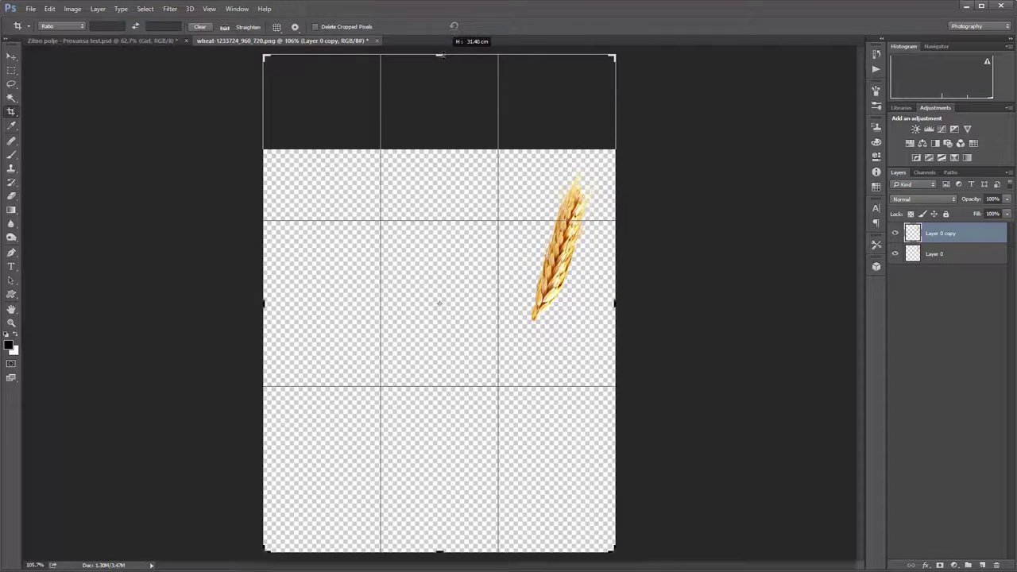
key(Return)
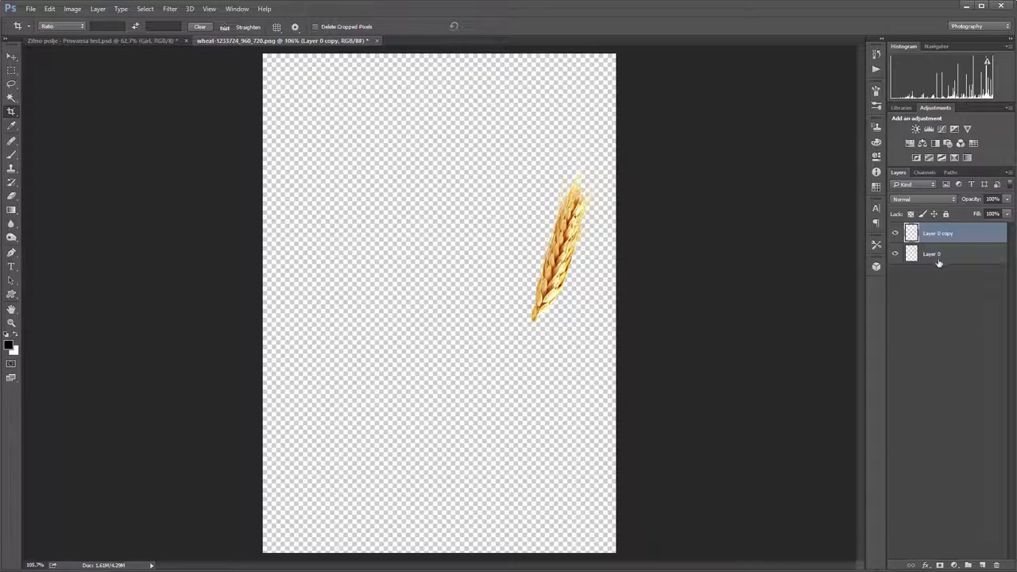
Step: Add a new layer above Layer 0 and fill it white as background
click(938, 258)
click(982, 565)
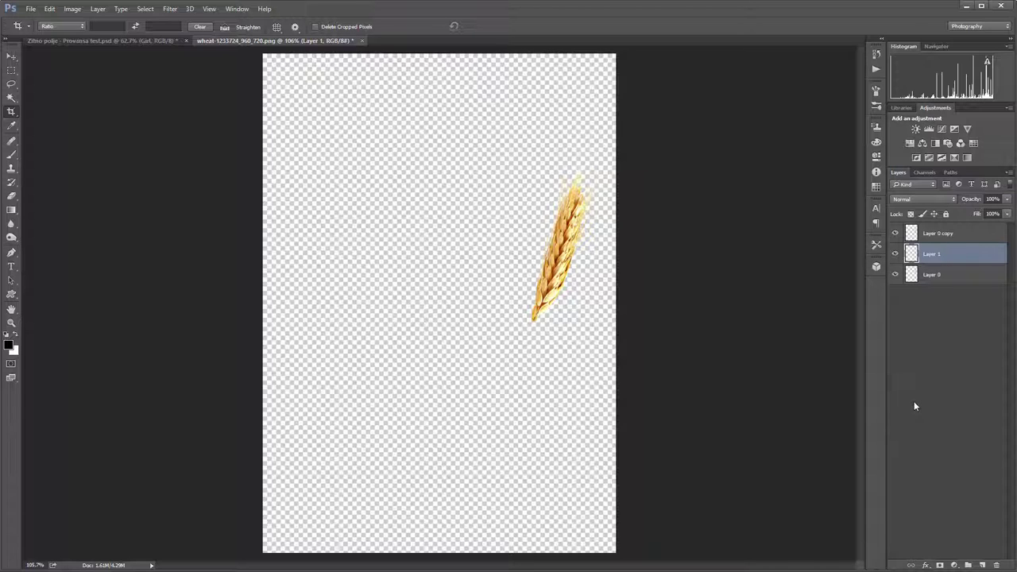
key(ctrl+BackSpace)
click(896, 233)
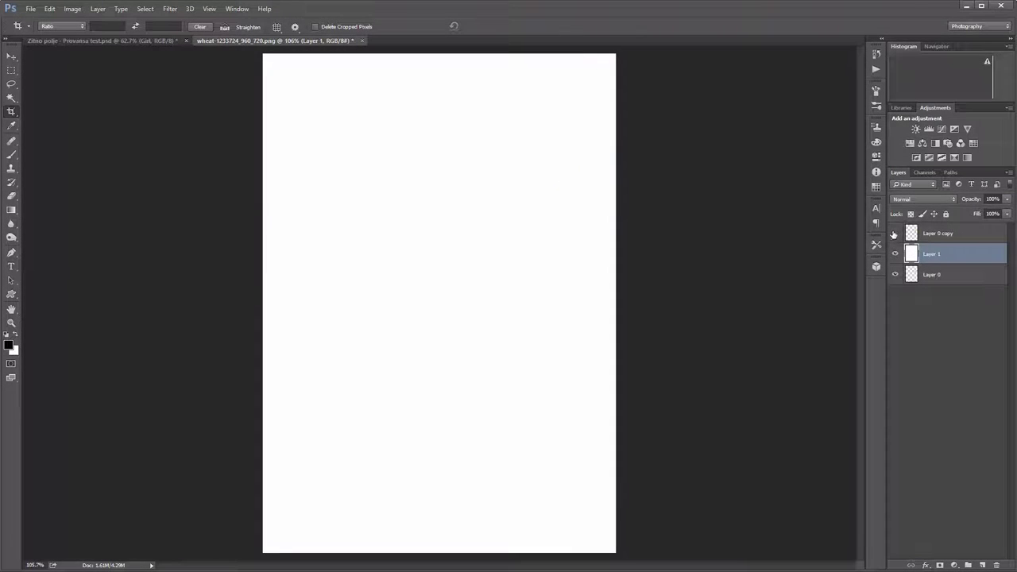
click(896, 234)
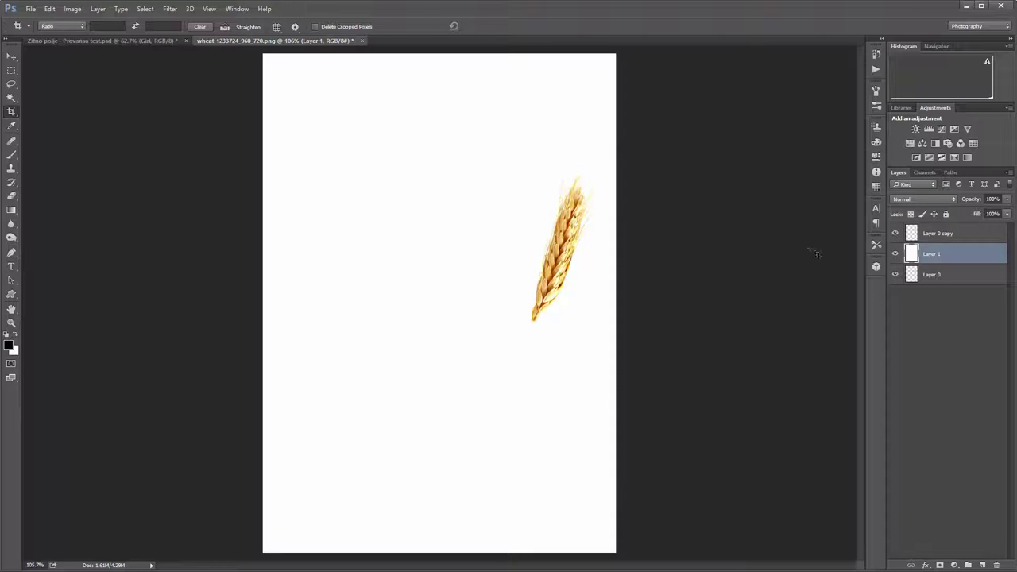
Step: Move the Layer 0 copy wheat ear up and to the left
key(v)
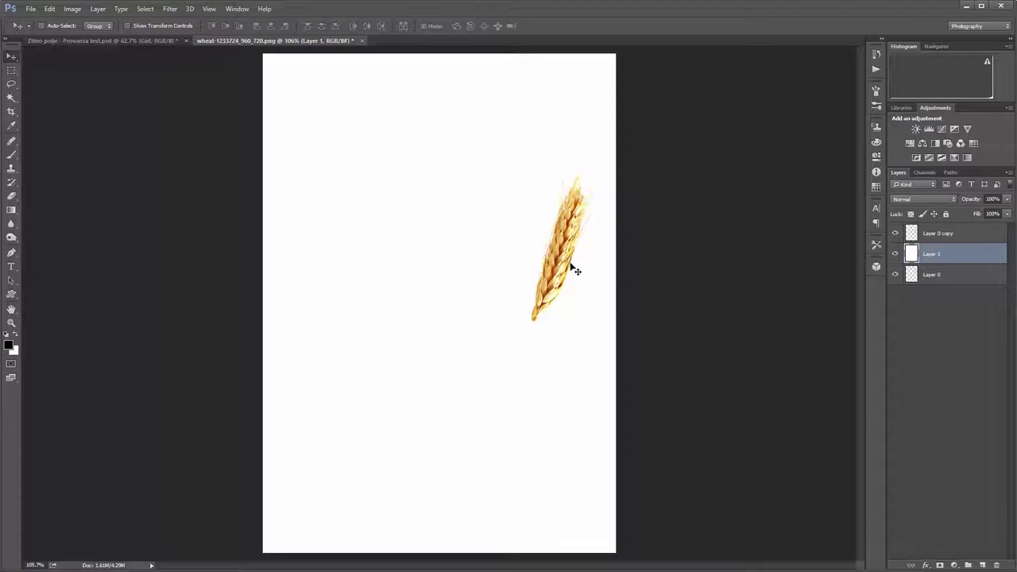
click(913, 232)
mouse_move(559, 251)
mouse_down()
mouse_move(514, 208)
mouse_move(523, 210)
mouse_up()
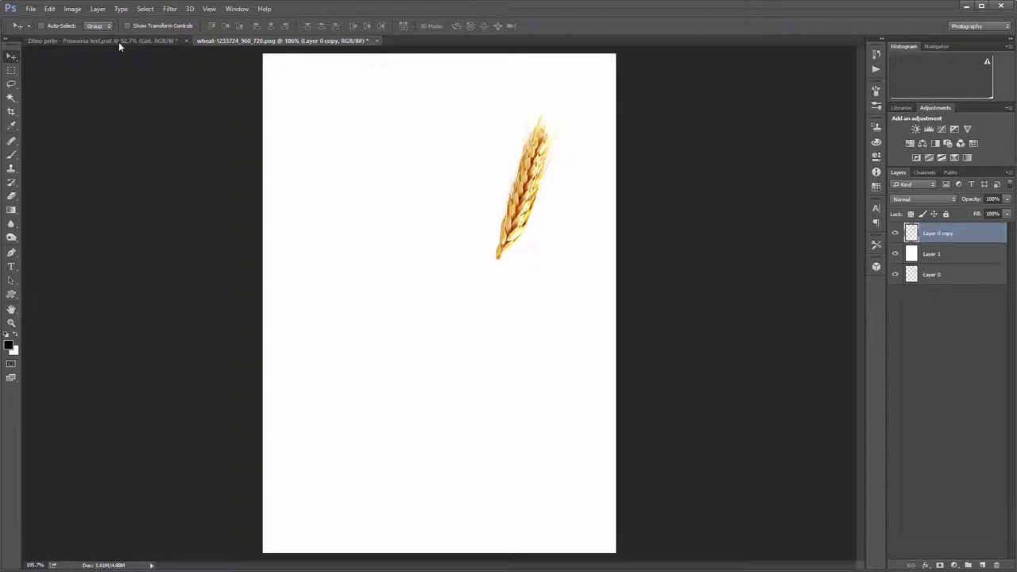
Step: Turn the copied wheat ear solid black with Hue/Saturation Lightness at -100
click(72, 9)
mouse_move(88, 36)
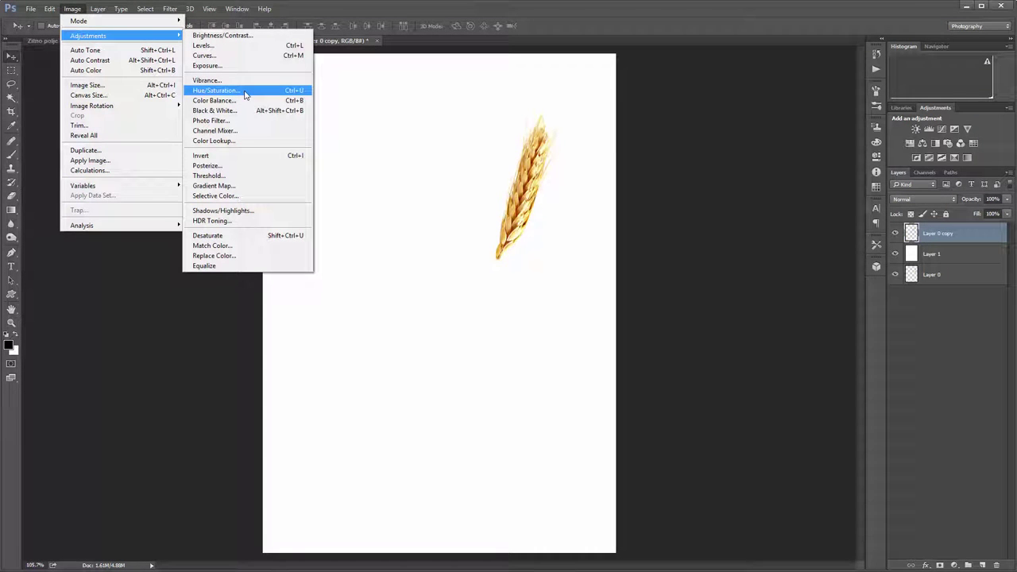
click(244, 94)
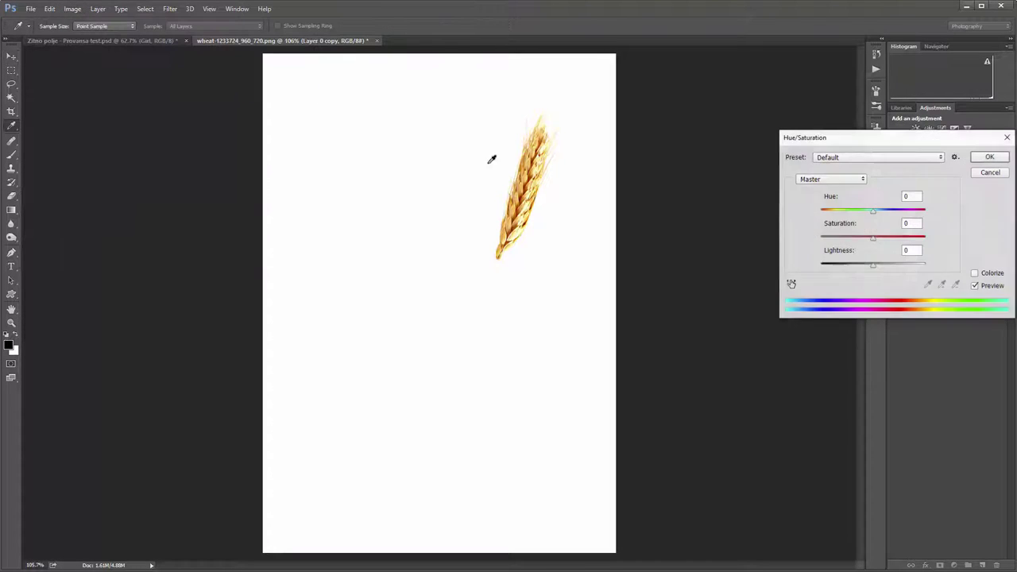
drag(874, 266, 820, 267)
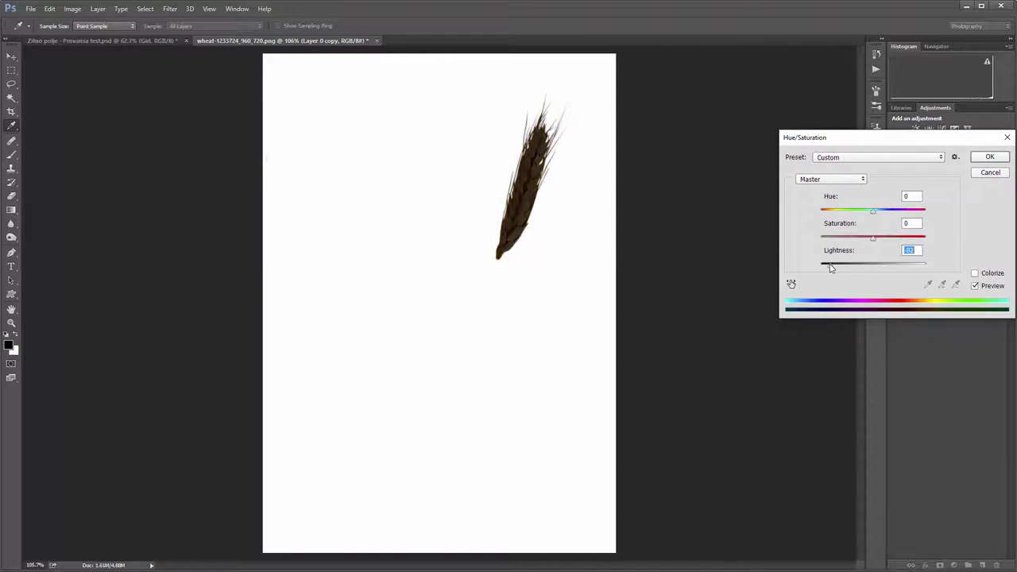
click(983, 157)
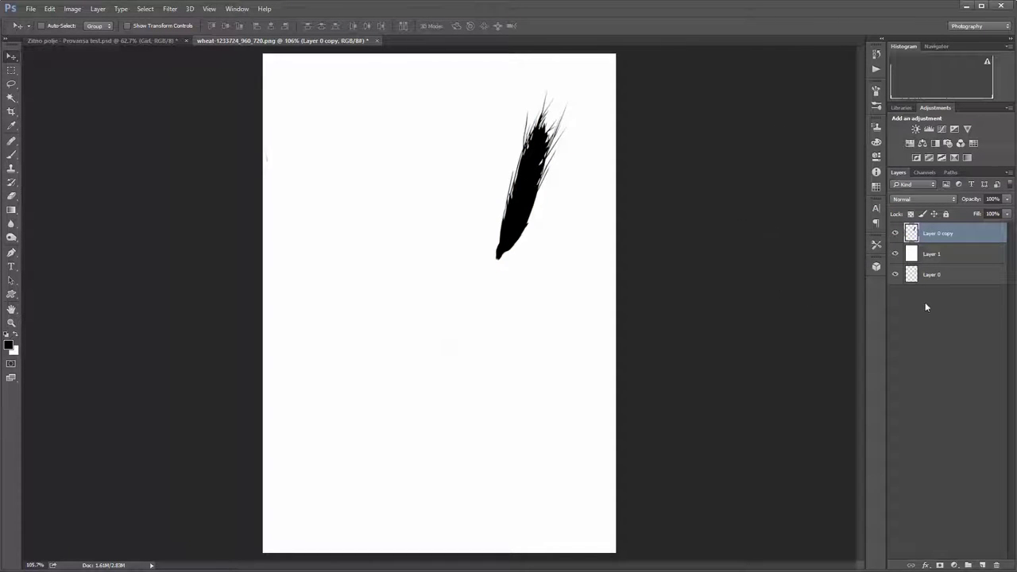
Step: Add Layer 2 and set up a 1–2 px hard brush, testing awn strokes
click(982, 564)
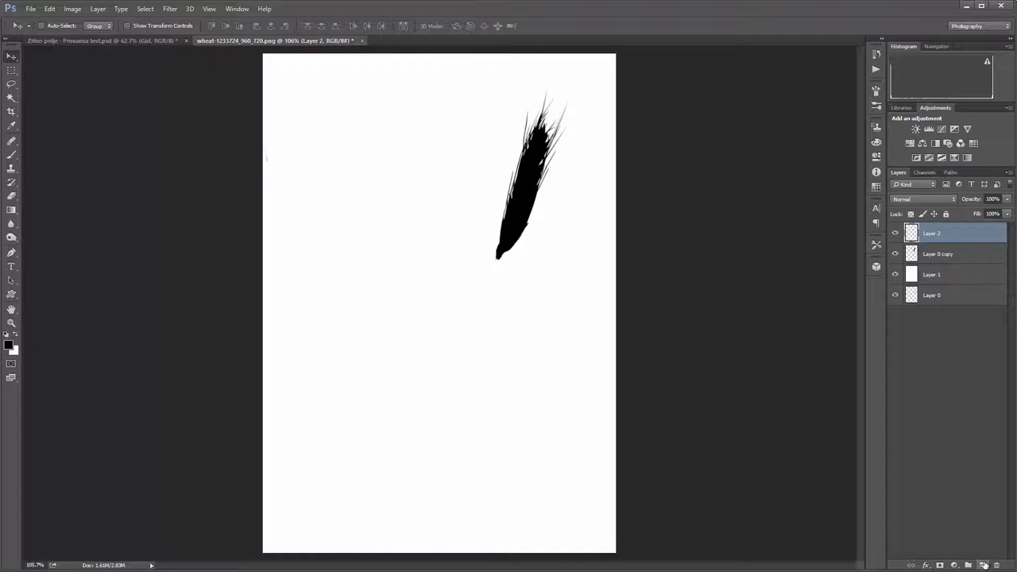
scroll(522, 170, up, 3)
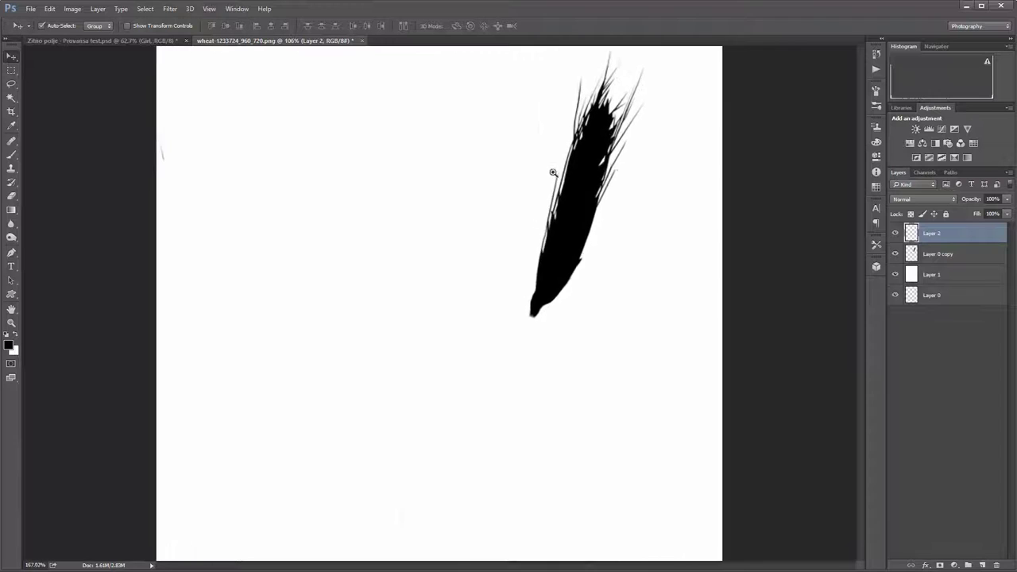
scroll(524, 206, right, 3)
scroll(508, 262, up, 1)
key(b)
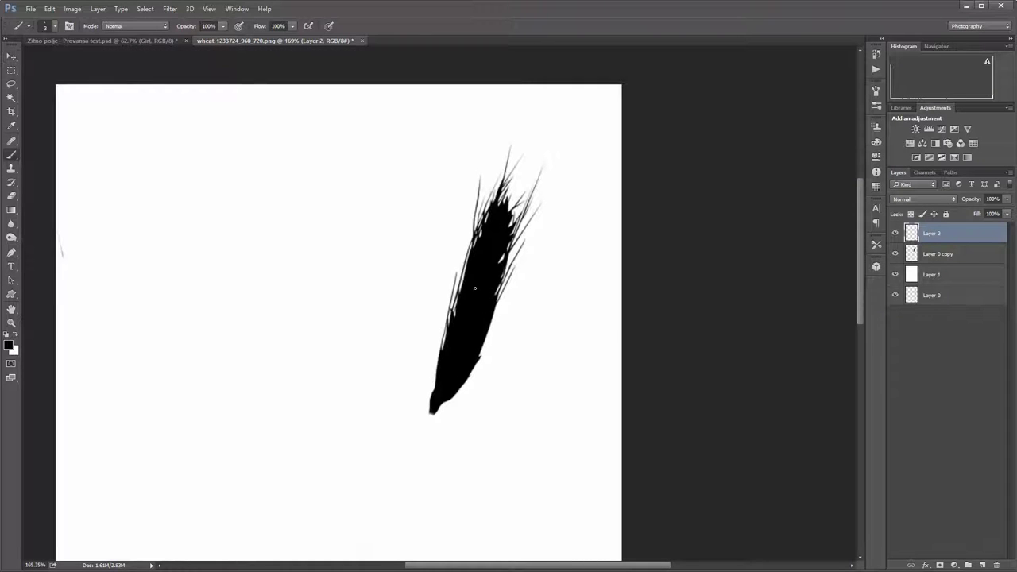
right_click(508, 197)
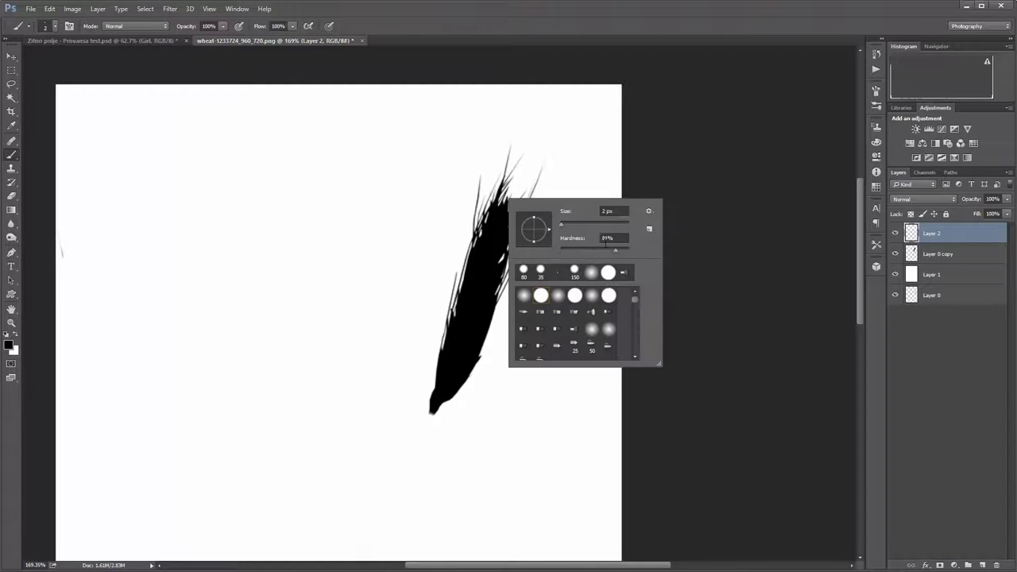
click(518, 193)
drag(517, 195, 537, 132)
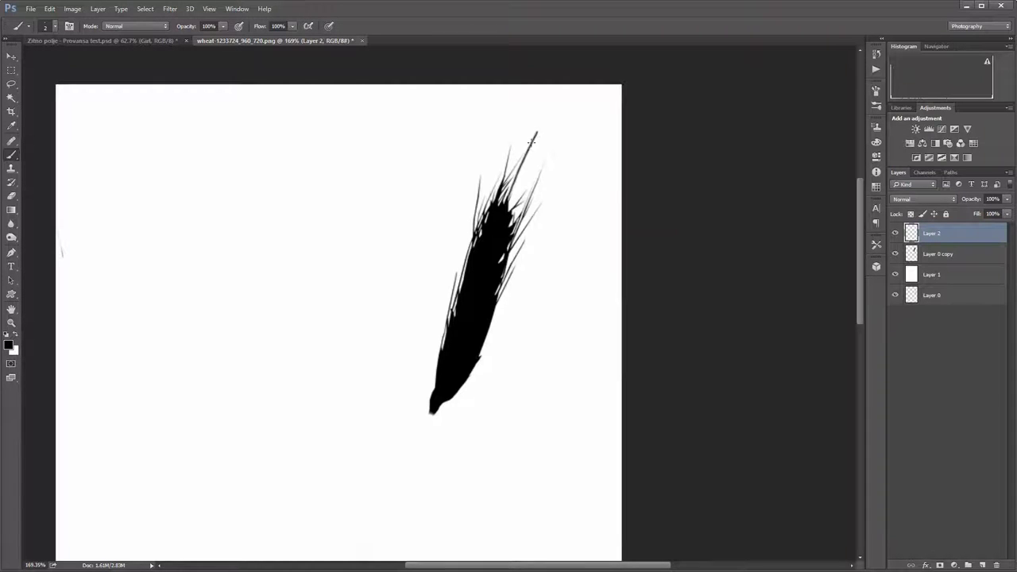
key(ctrl+z)
drag(516, 209, 538, 111)
key(ctrl+z)
Step: Paint thin awns rising from the top and left side of the wheat head
drag(510, 210, 543, 119)
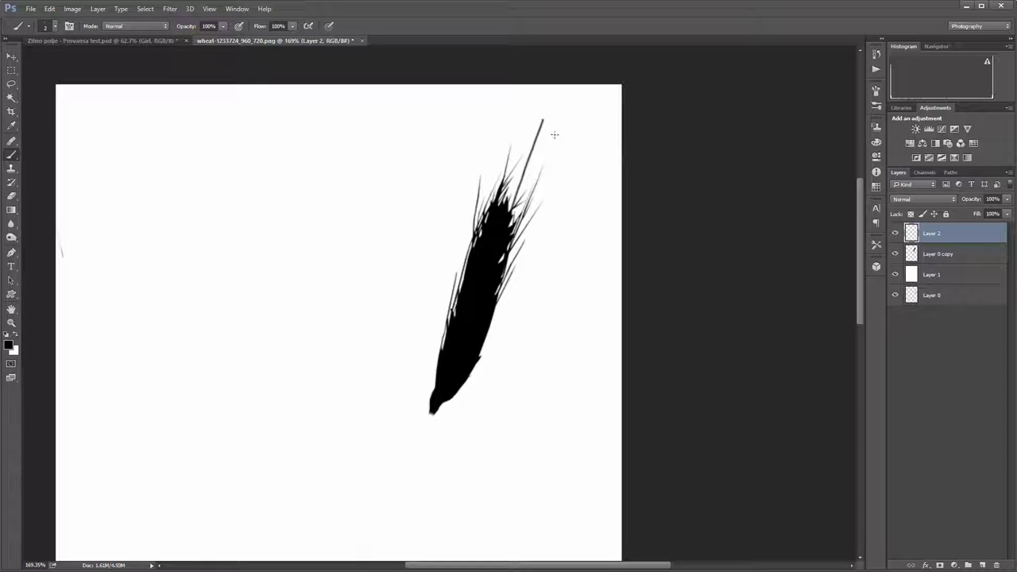
drag(515, 208, 553, 135)
drag(499, 294, 560, 173)
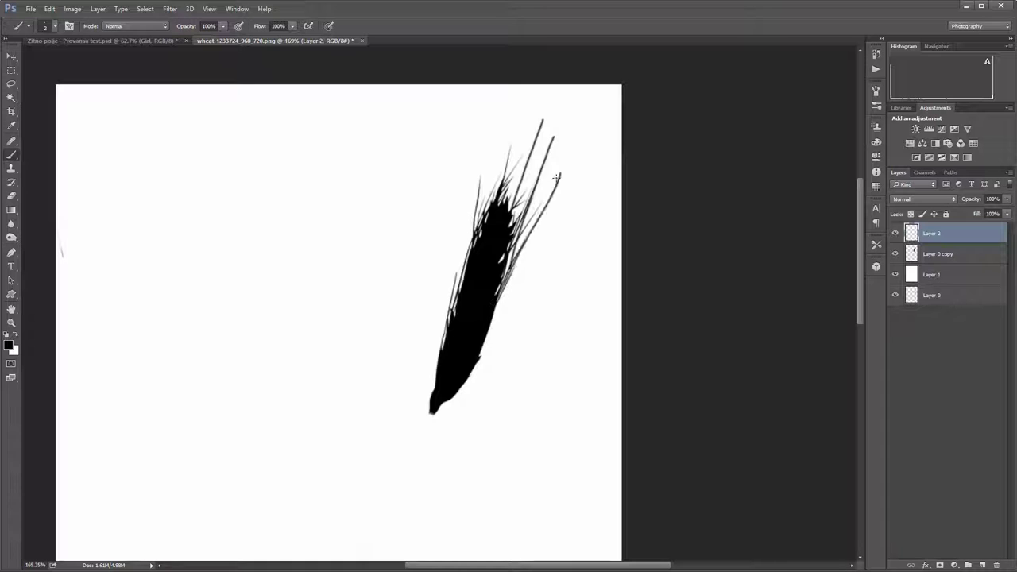
drag(510, 110, 499, 190)
drag(494, 119, 485, 211)
drag(471, 149, 461, 288)
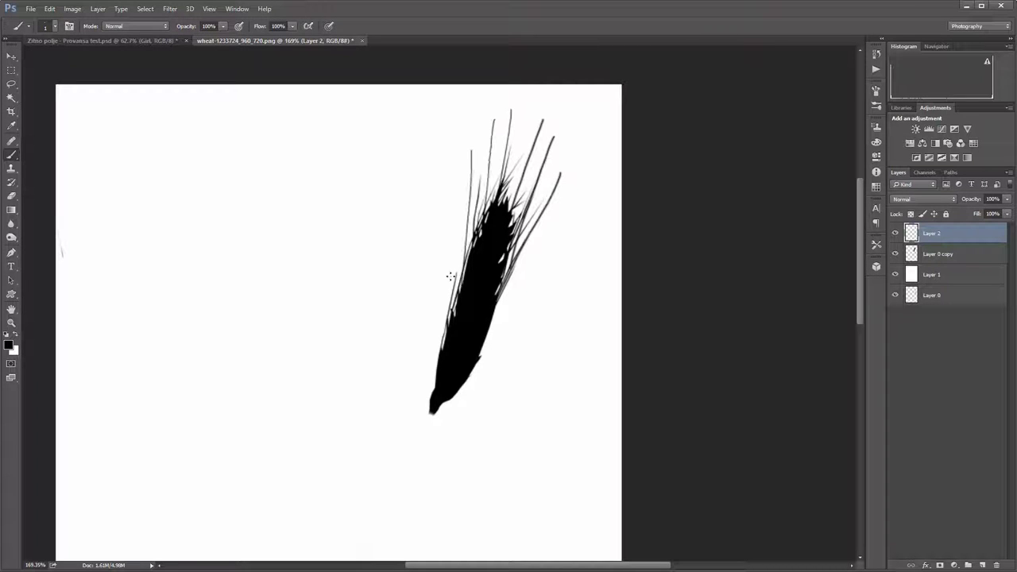
drag(456, 222, 446, 317)
drag(445, 241, 449, 314)
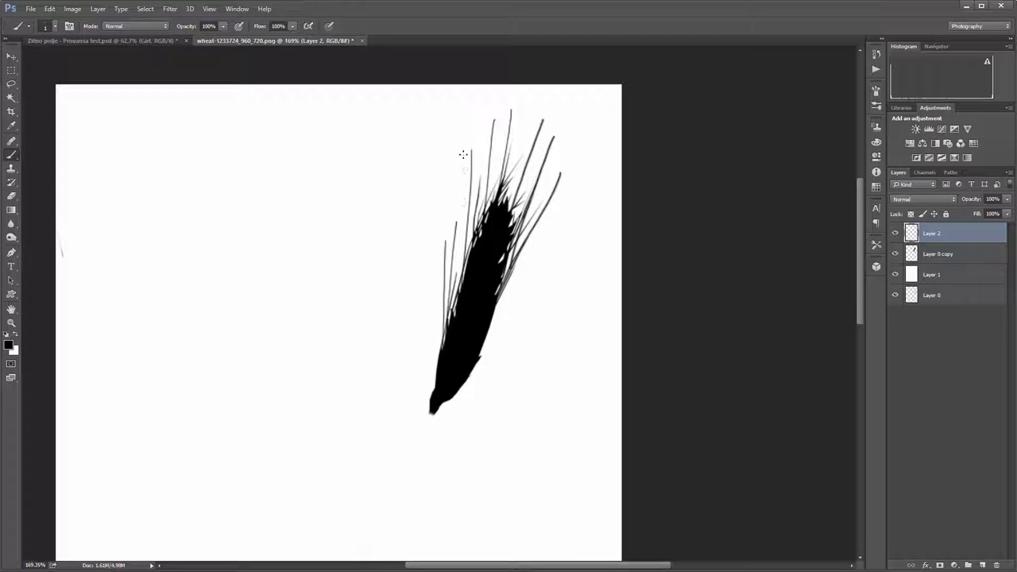
Step: Add more awns on the upper head and along its right side
mouse_move(462, 168)
mouse_down()
mouse_move(454, 305)
mouse_move(479, 229)
mouse_up()
drag(526, 139, 507, 208)
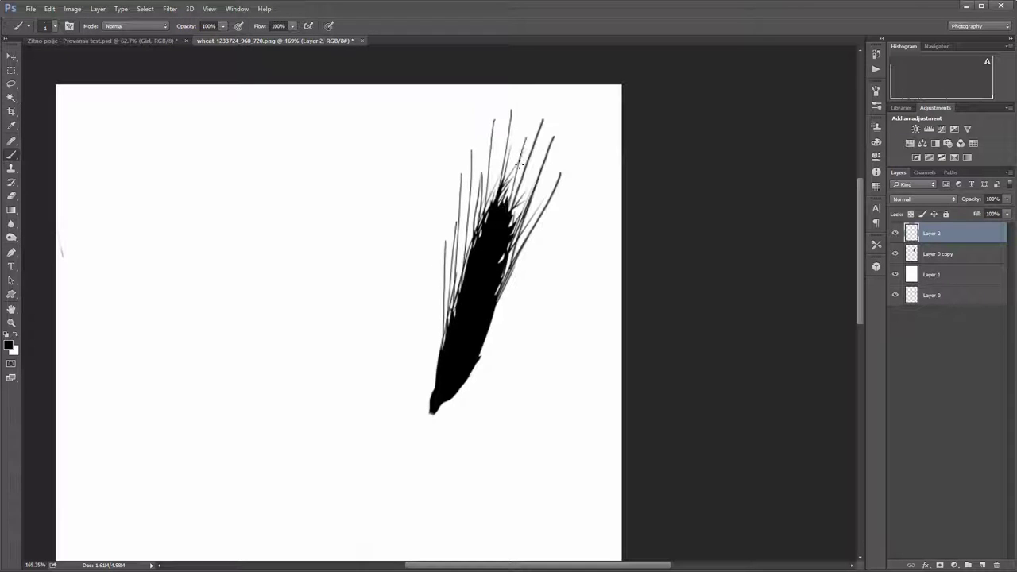
drag(532, 93, 513, 170)
drag(513, 252, 557, 167)
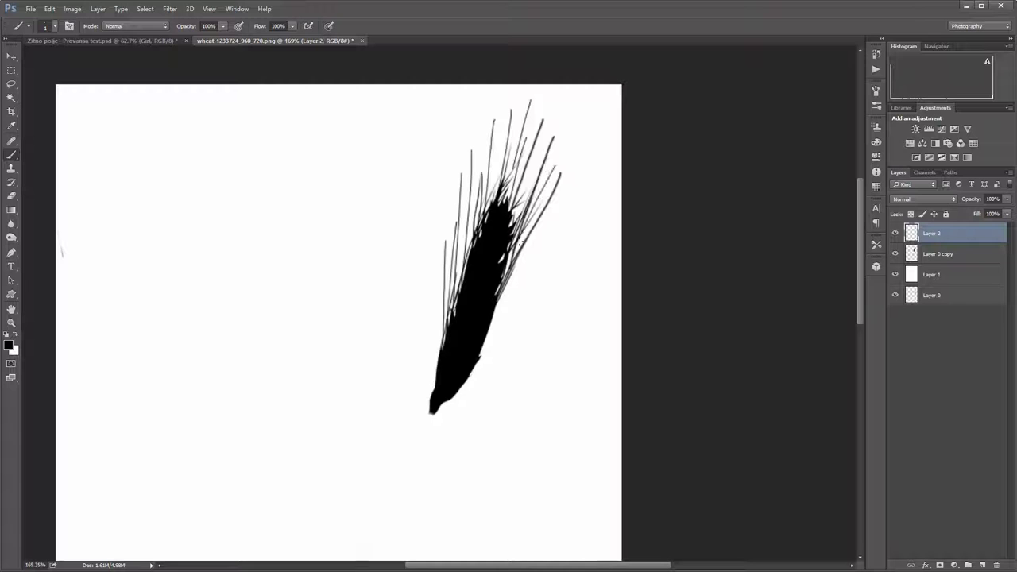
mouse_move(489, 322)
mouse_down()
mouse_move(529, 245)
mouse_move(524, 267)
mouse_up()
drag(483, 343, 531, 260)
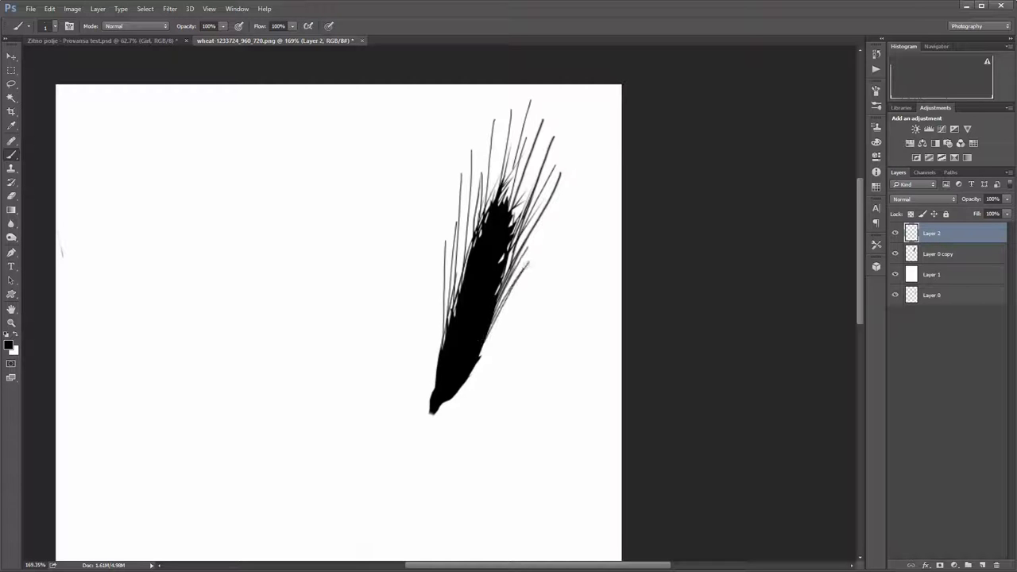
drag(472, 363, 531, 276)
drag(476, 361, 537, 285)
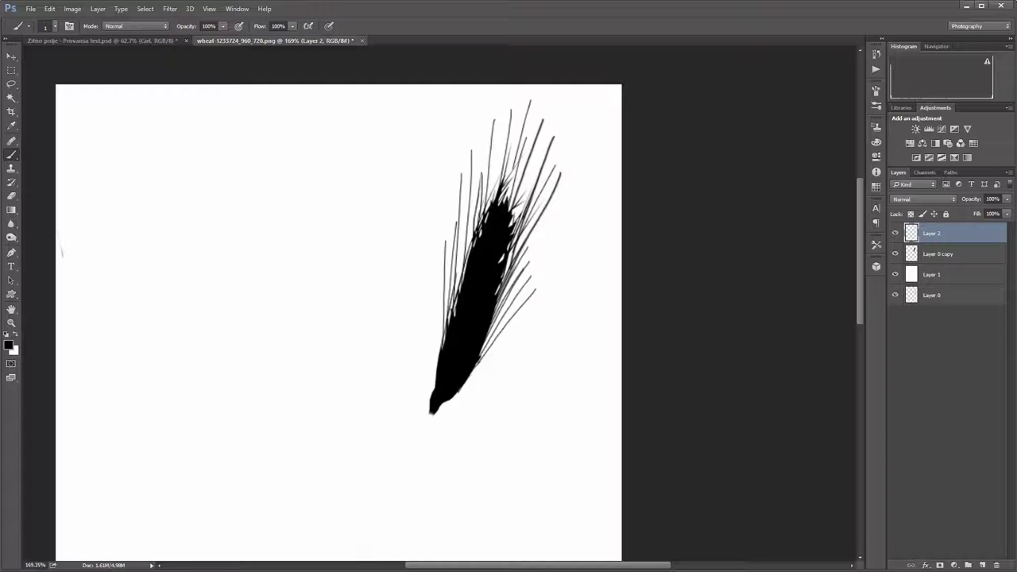
Step: Switch to the Zitno polje composite and zoom around to study the real wheat ears
click(146, 38)
scroll(329, 344, up, 5)
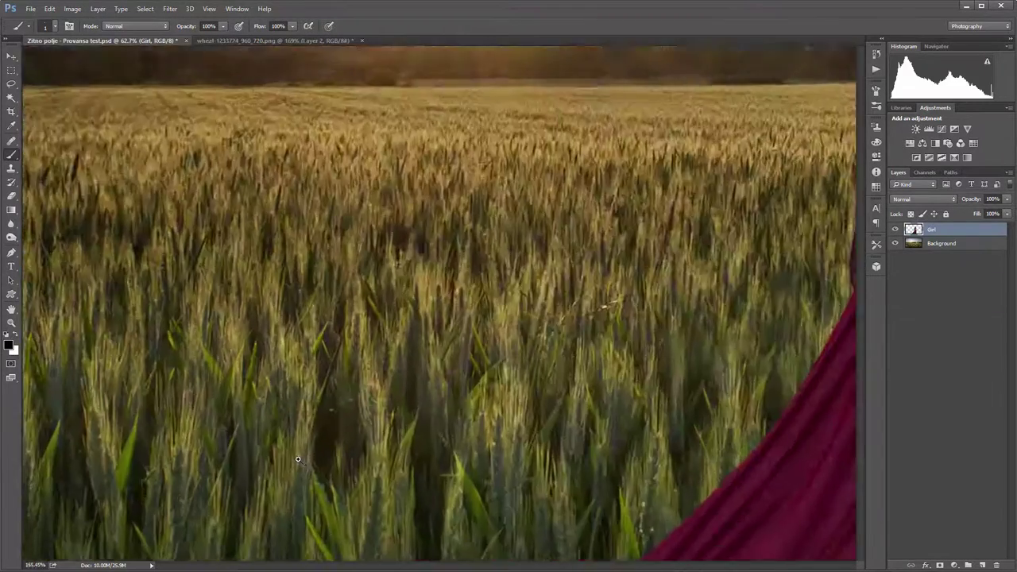
scroll(329, 344, down, 3)
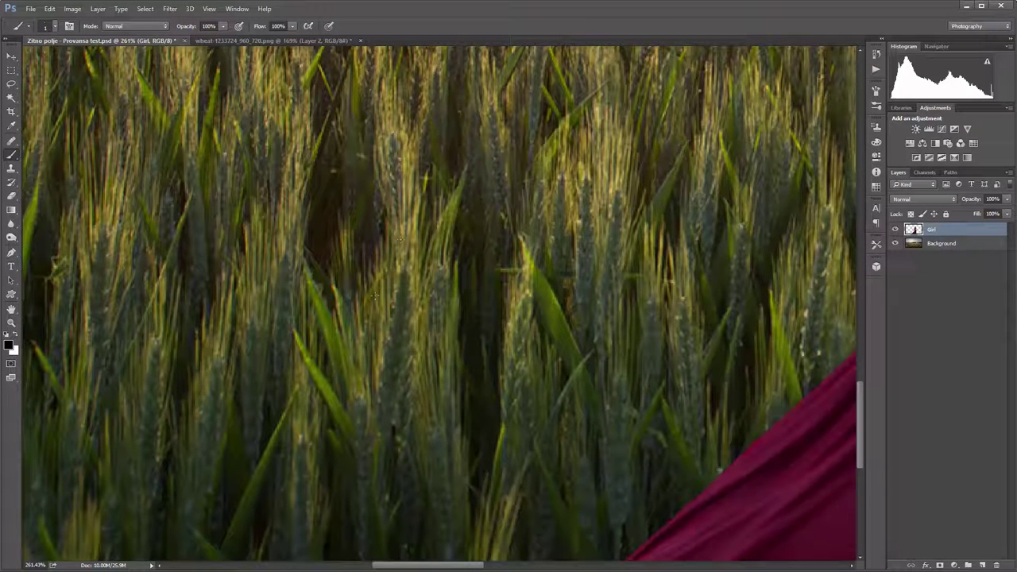
scroll(427, 273, down, 5)
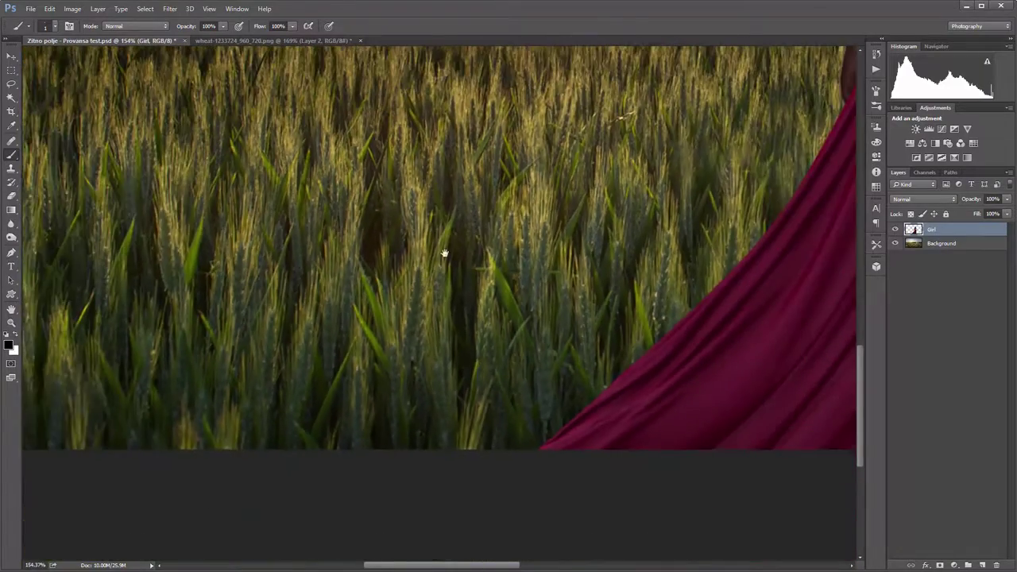
scroll(445, 255, up, 1)
scroll(520, 279, up, 4)
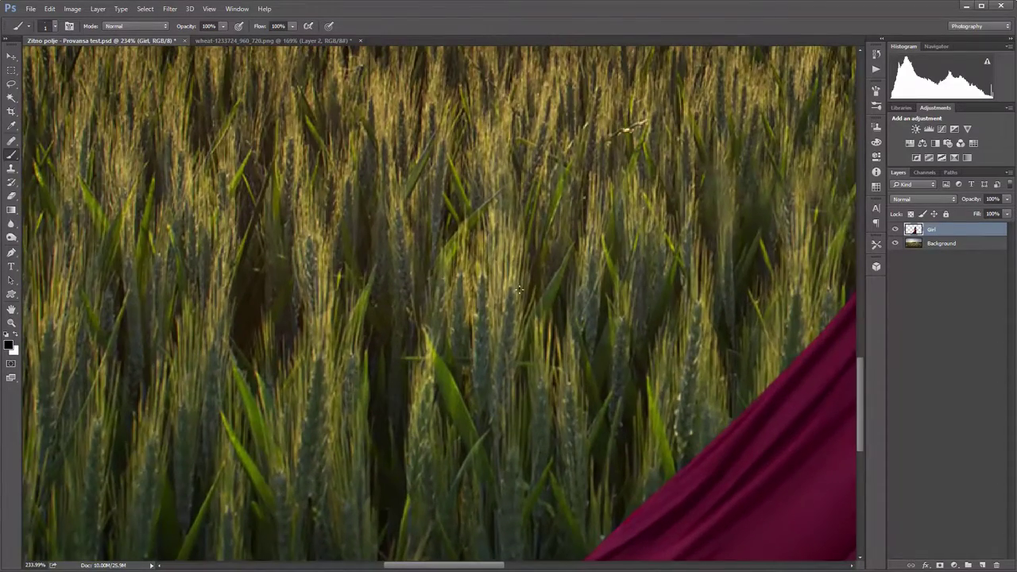
scroll(516, 358, down, 2)
scroll(504, 376, right, 3)
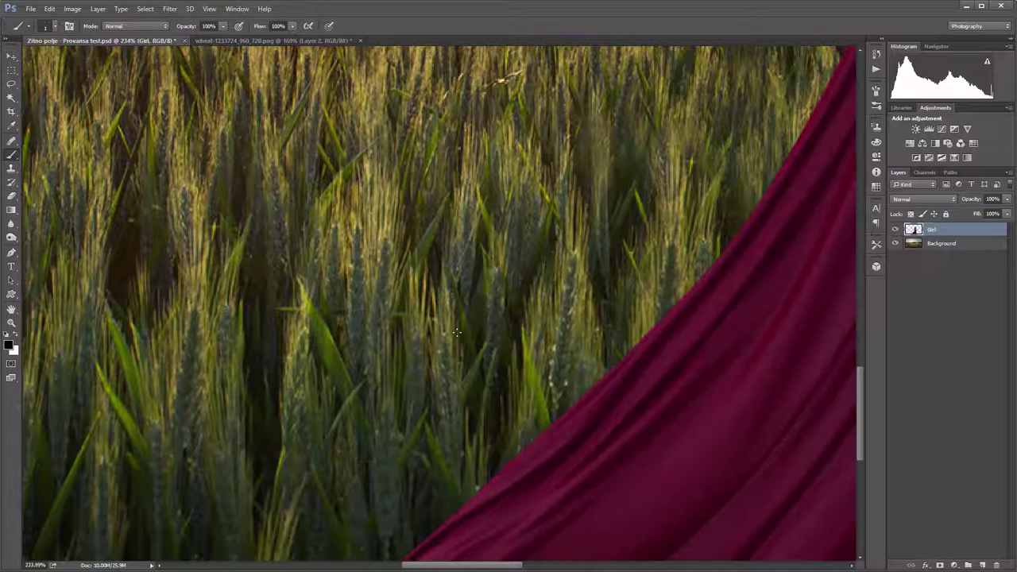
Step: In the wheat-1233724 document, paint seven more long awns around the ear's top and sides
click(252, 38)
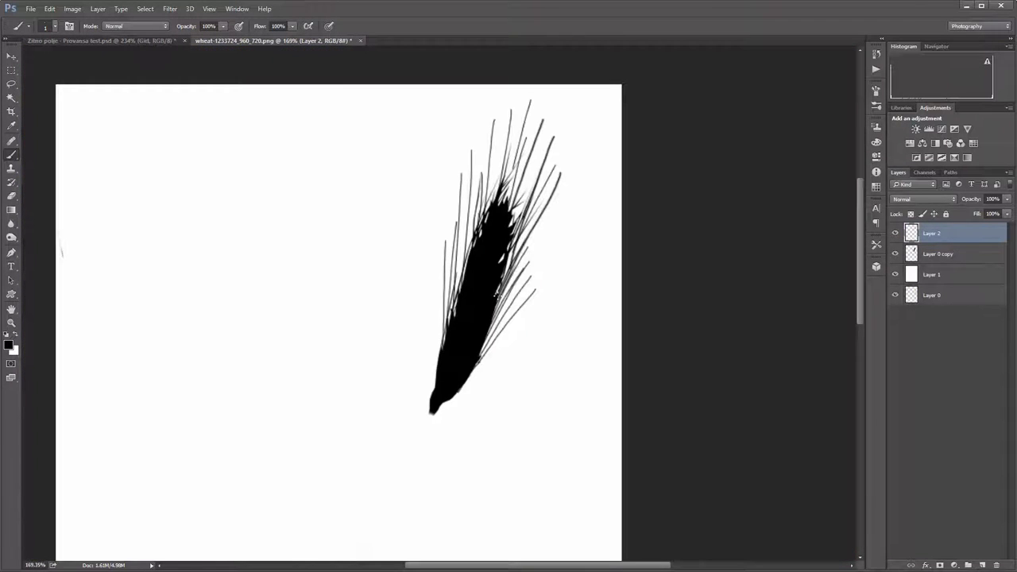
drag(561, 163, 513, 208)
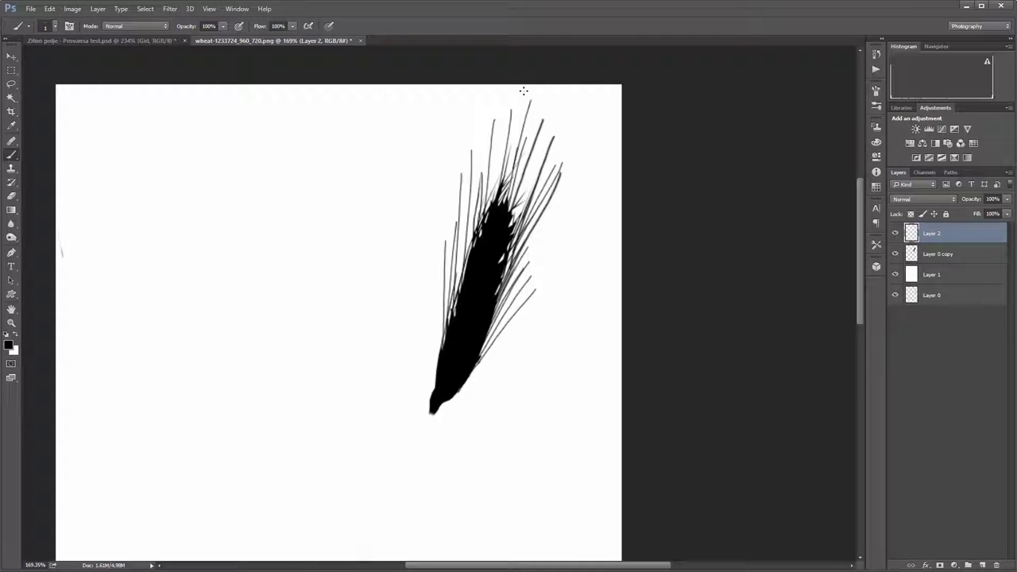
drag(522, 91, 505, 200)
drag(502, 94, 490, 202)
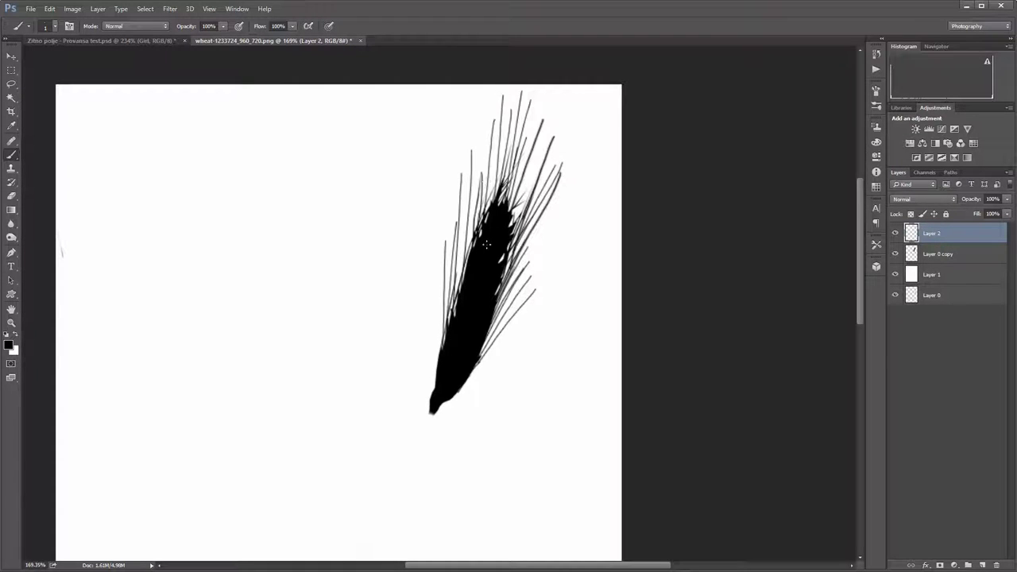
drag(478, 115, 469, 250)
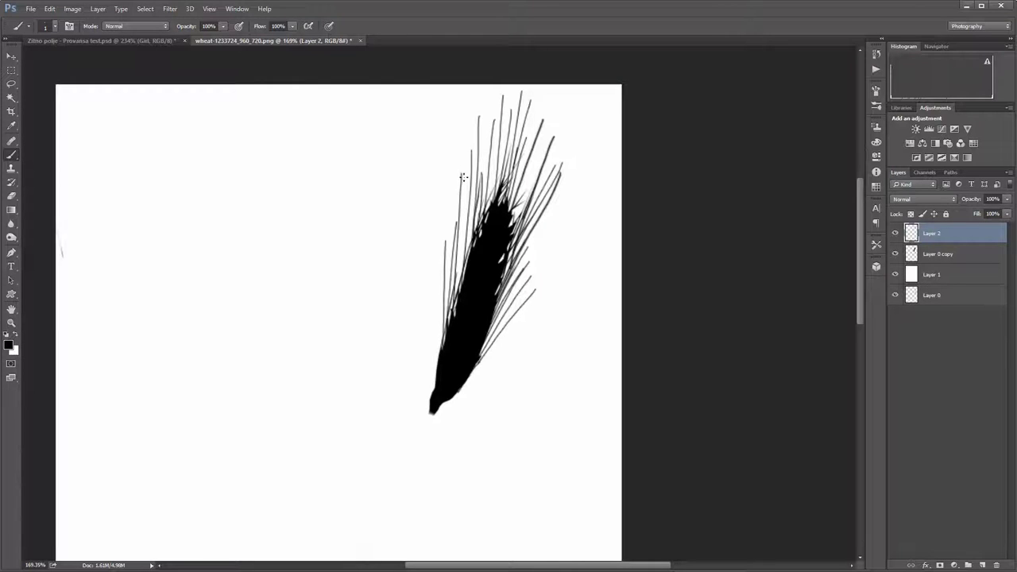
drag(463, 177, 451, 343)
drag(439, 292, 444, 345)
drag(496, 302, 582, 177)
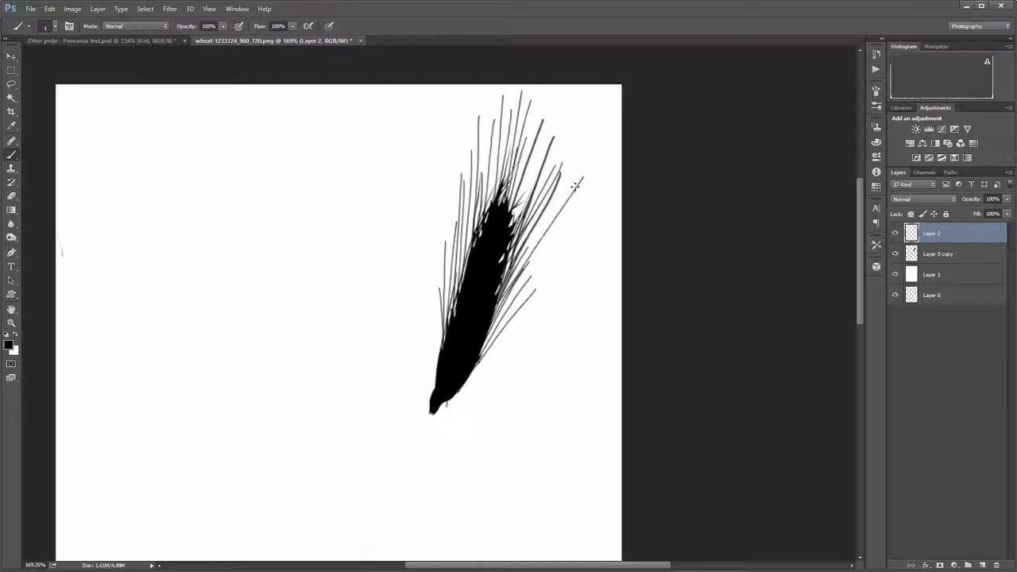
Step: On new Layer 3, draw a straight black stem to the canvas bottom and tilt it slightly
scroll(516, 291, down, 2)
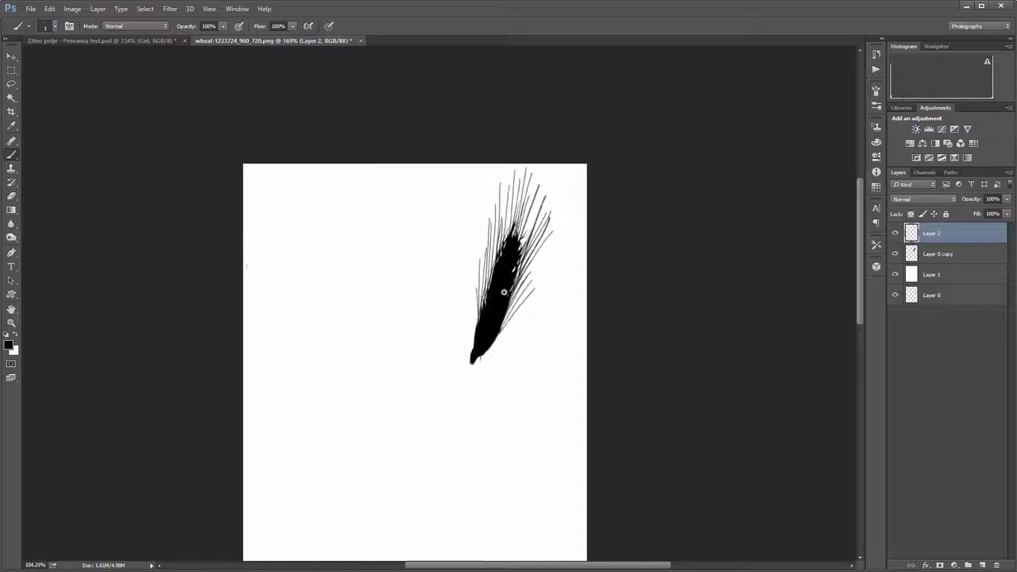
scroll(537, 270, down, 1)
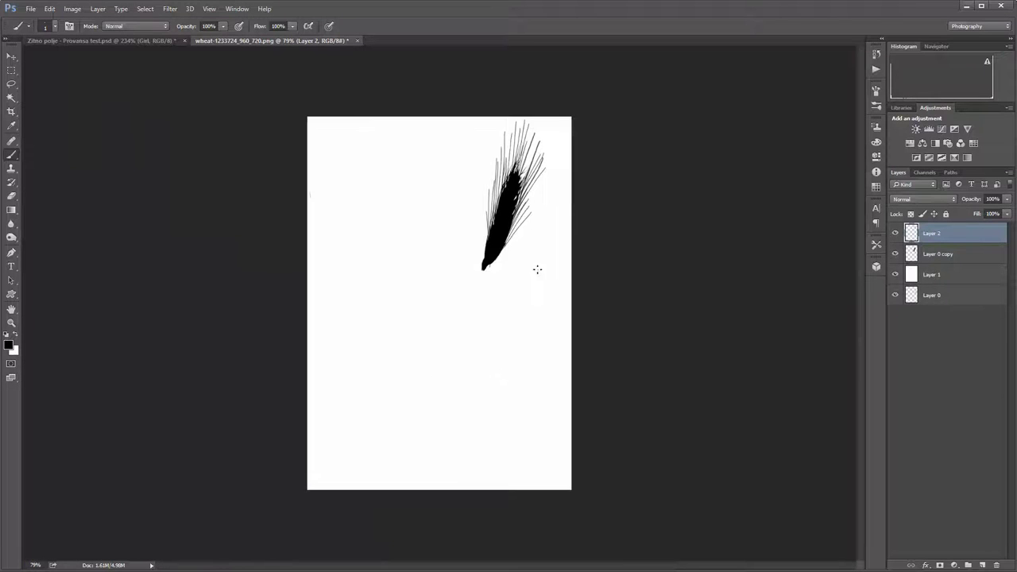
click(982, 564)
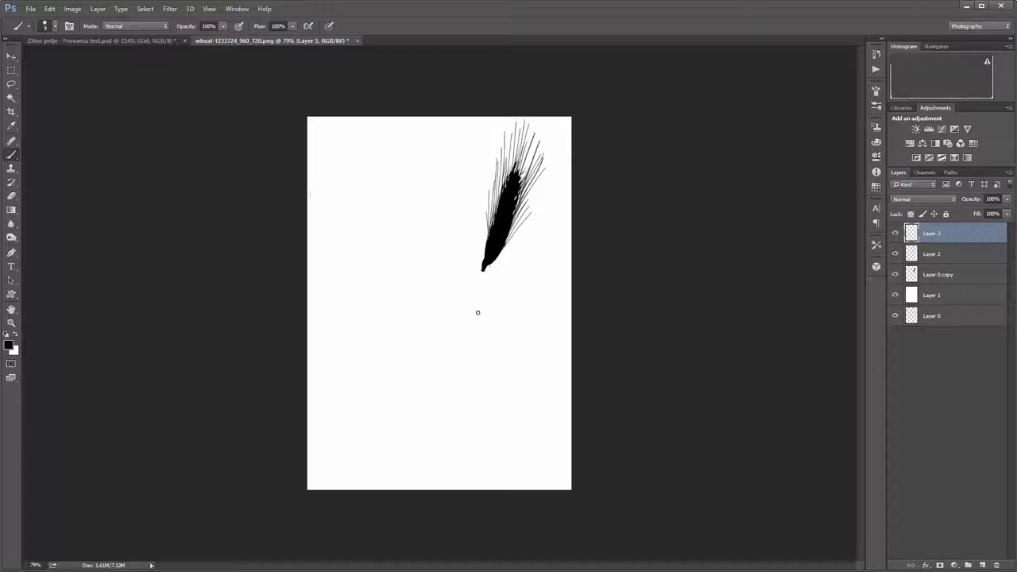
shift+click(442, 492)
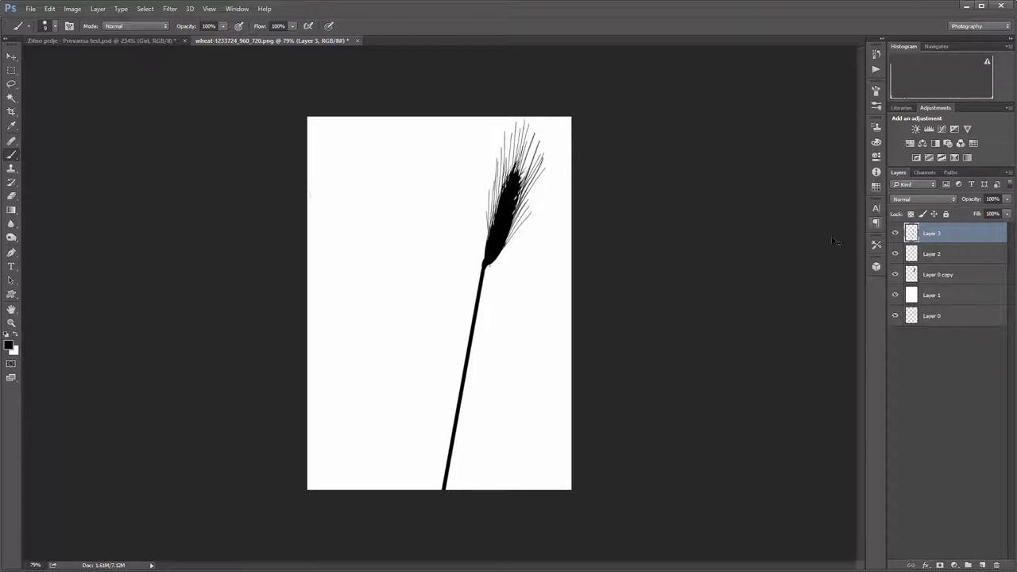
key(ctrl+t)
drag(515, 270, 524, 267)
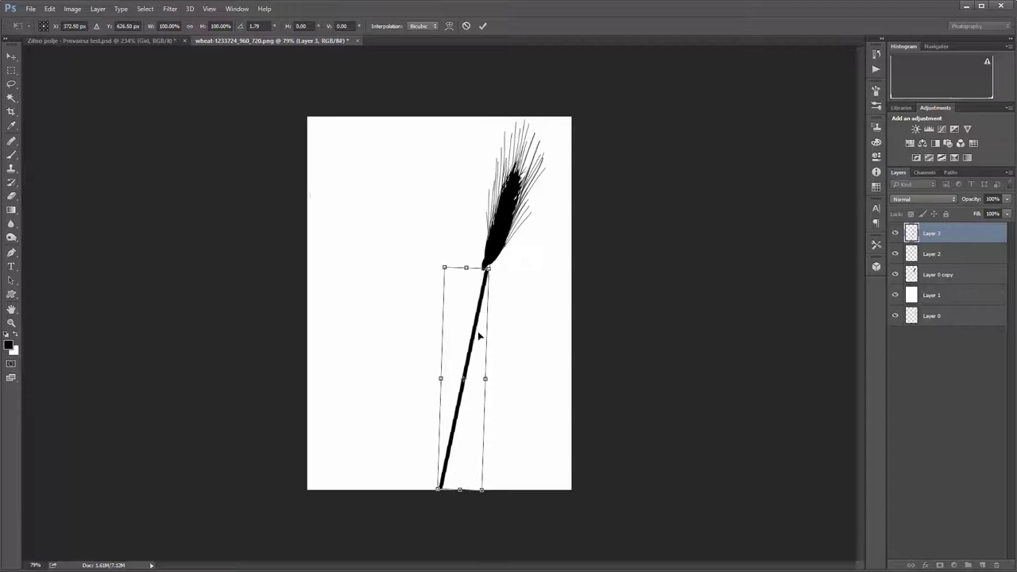
drag(481, 336, 488, 319)
key(b)
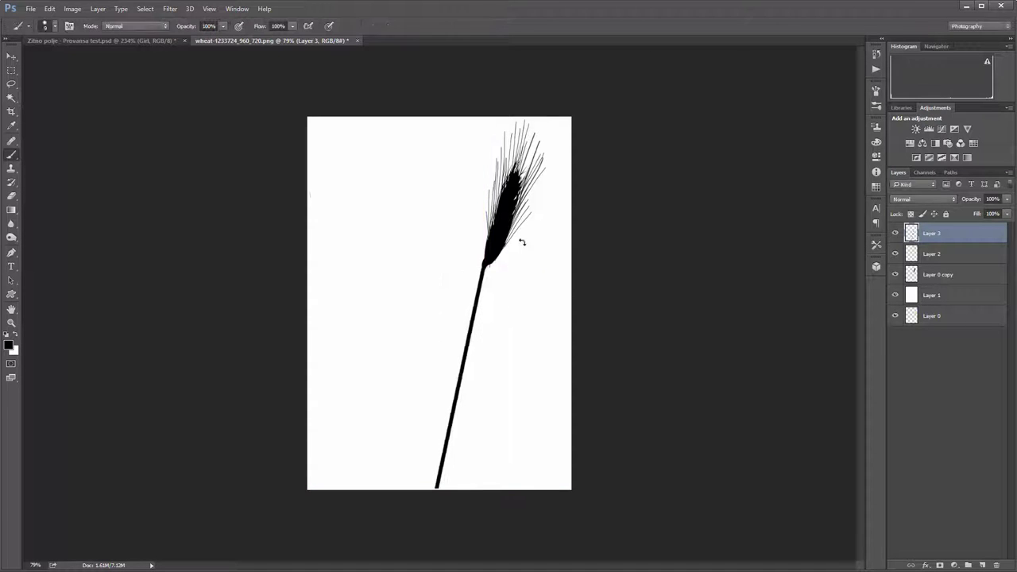
scroll(502, 257, up, 1)
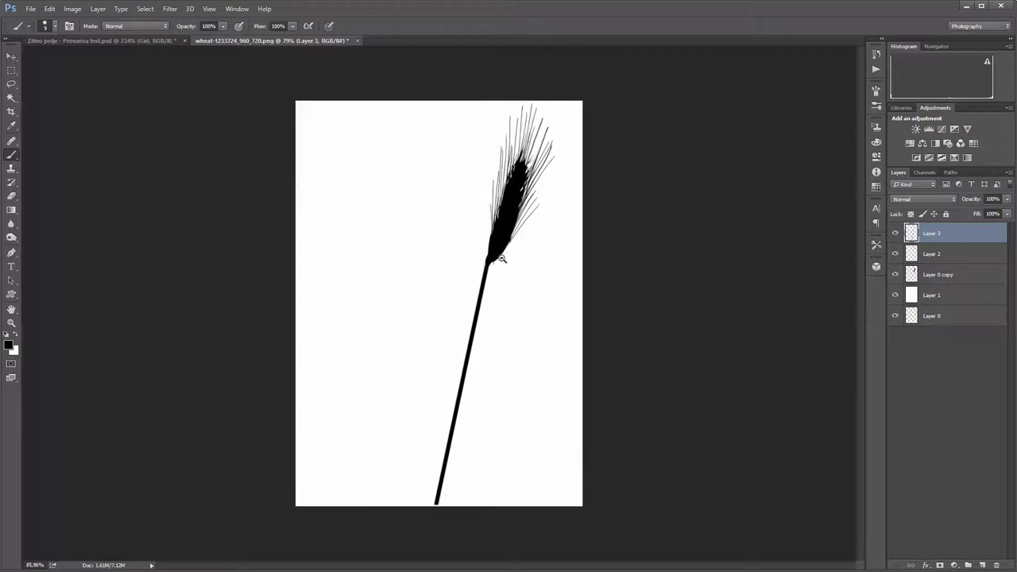
Step: Merge Layer 3, Layer 2 and Layer 0 copy into one stalk and shift it down-left
shift+click(914, 275)
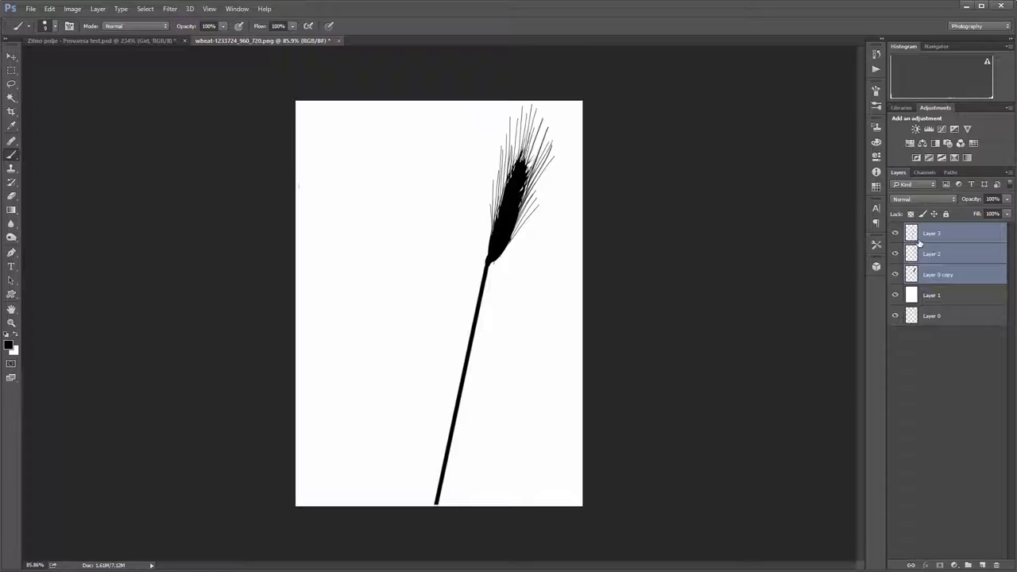
key(ctrl+e)
click(896, 233)
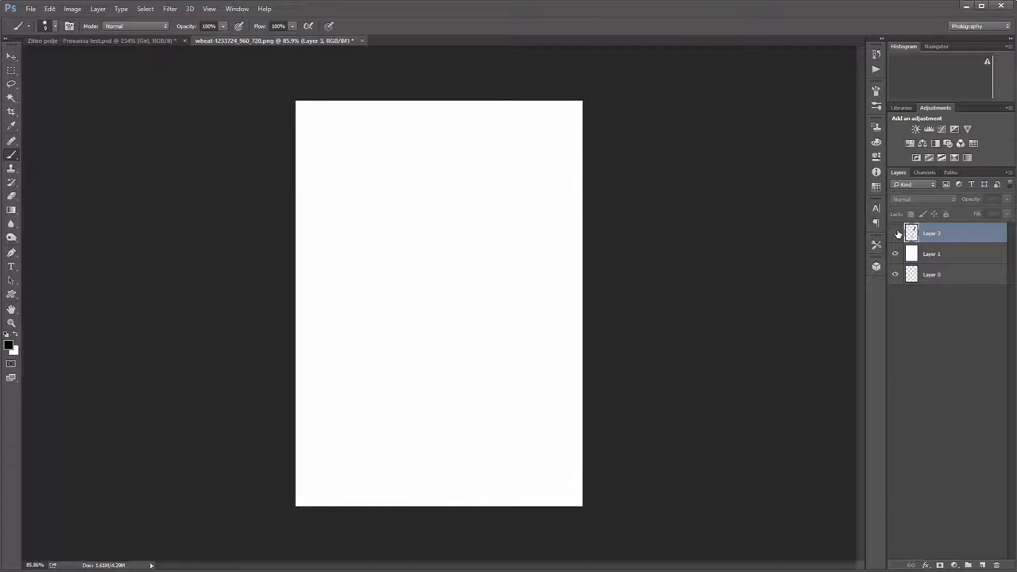
click(896, 232)
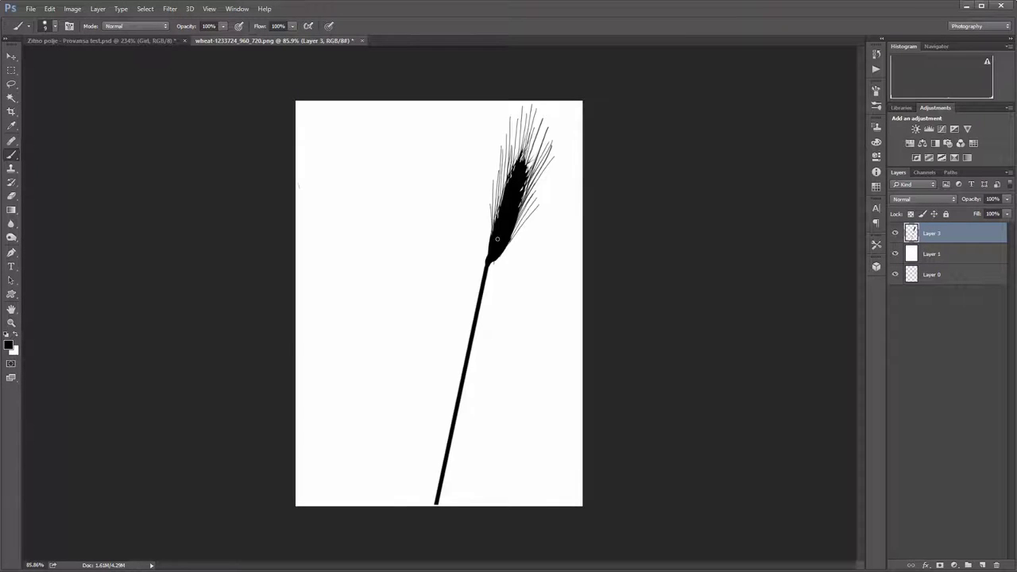
key(v)
mouse_move(502, 240)
mouse_down()
mouse_move(494, 271)
mouse_move(513, 303)
mouse_move(518, 288)
mouse_up()
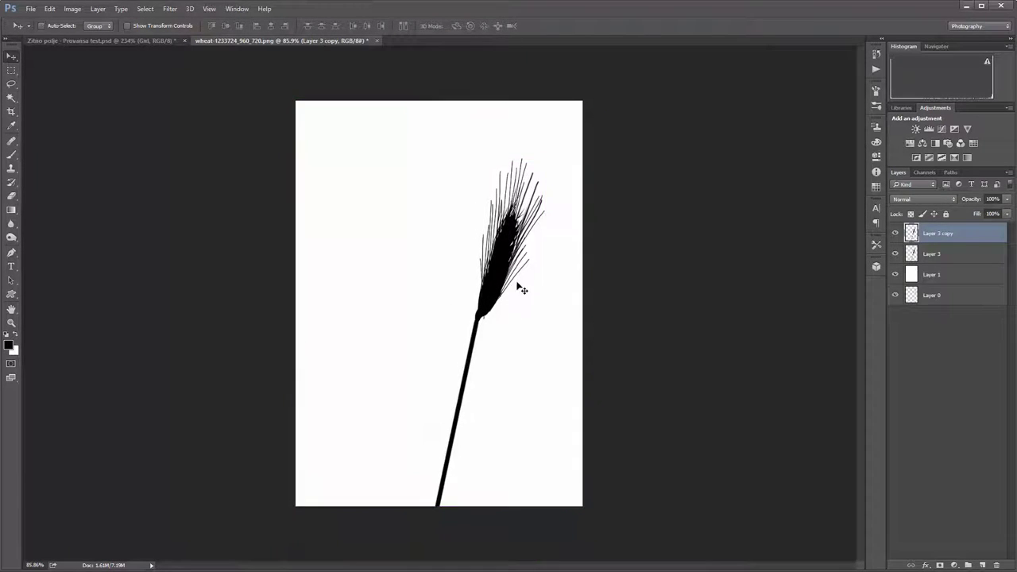
Step: Rotate the copied stalk about −26° and reposition it to cross the other in an X
key(ctrl+t)
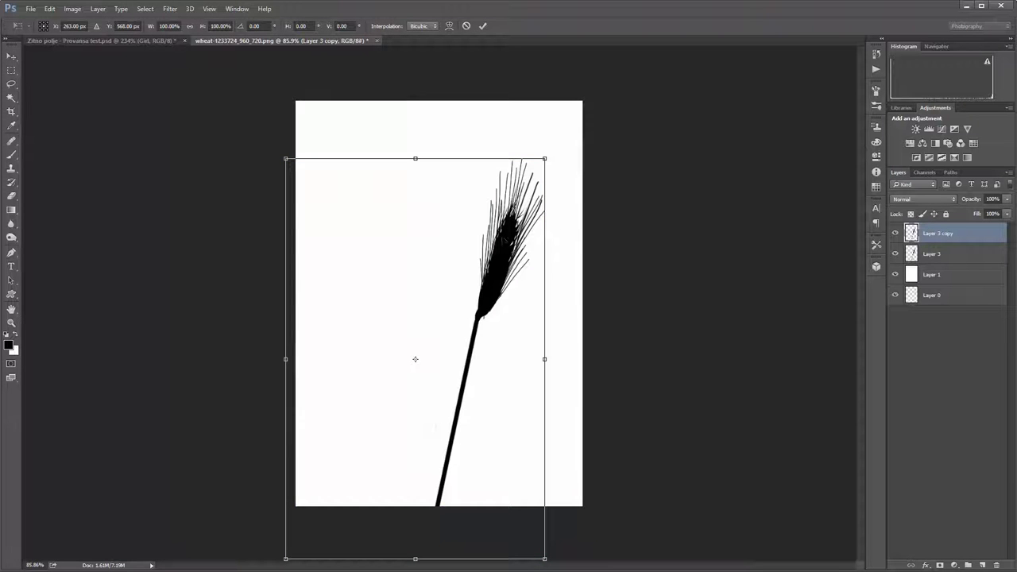
drag(572, 180, 494, 129)
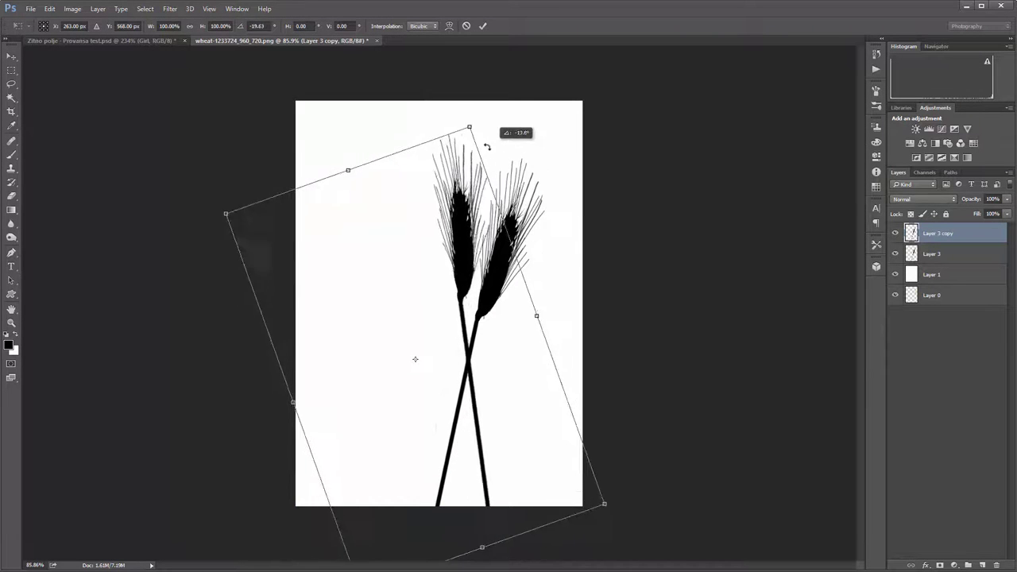
drag(467, 284, 473, 251)
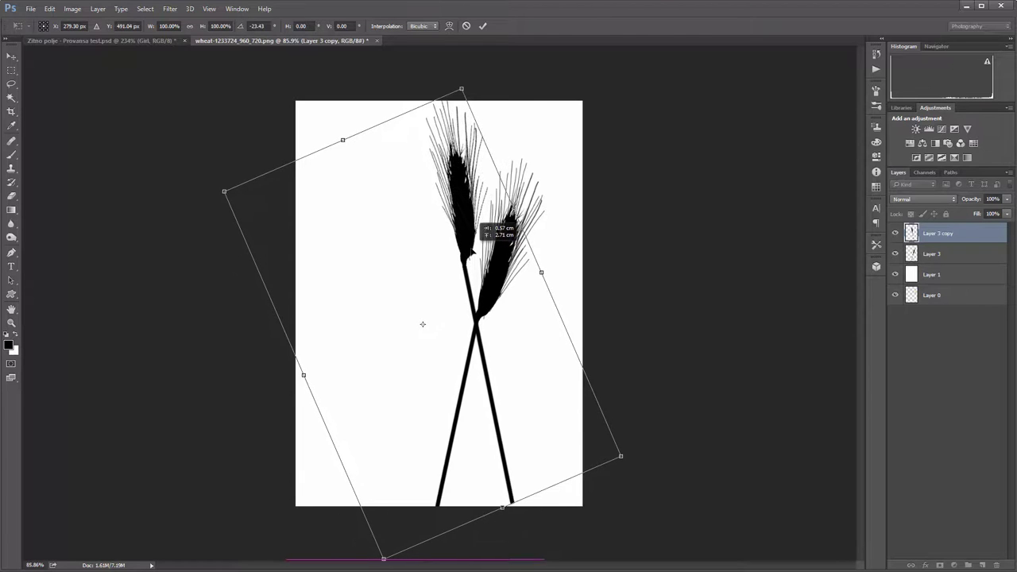
drag(560, 186, 553, 168)
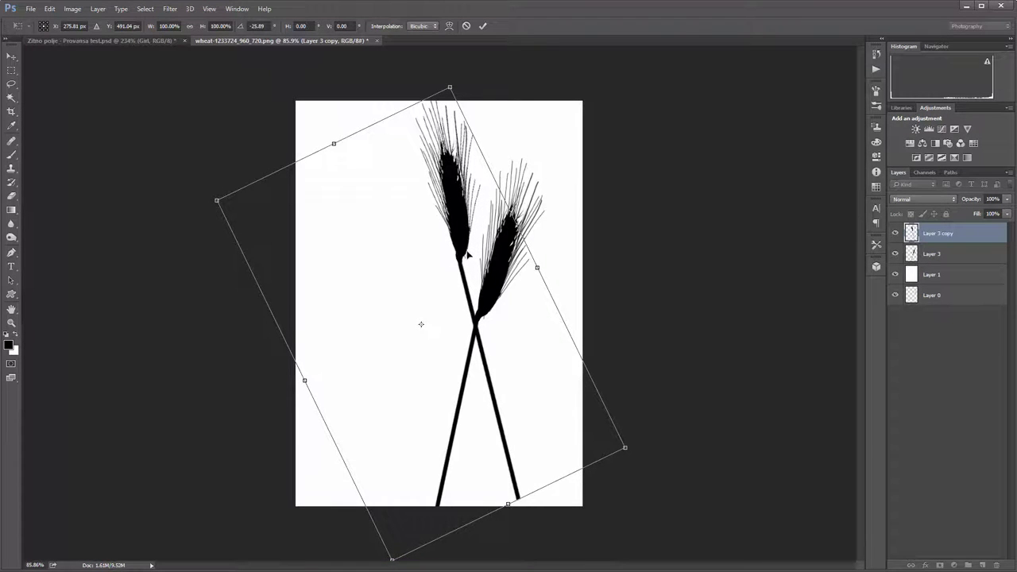
drag(449, 94, 449, 162)
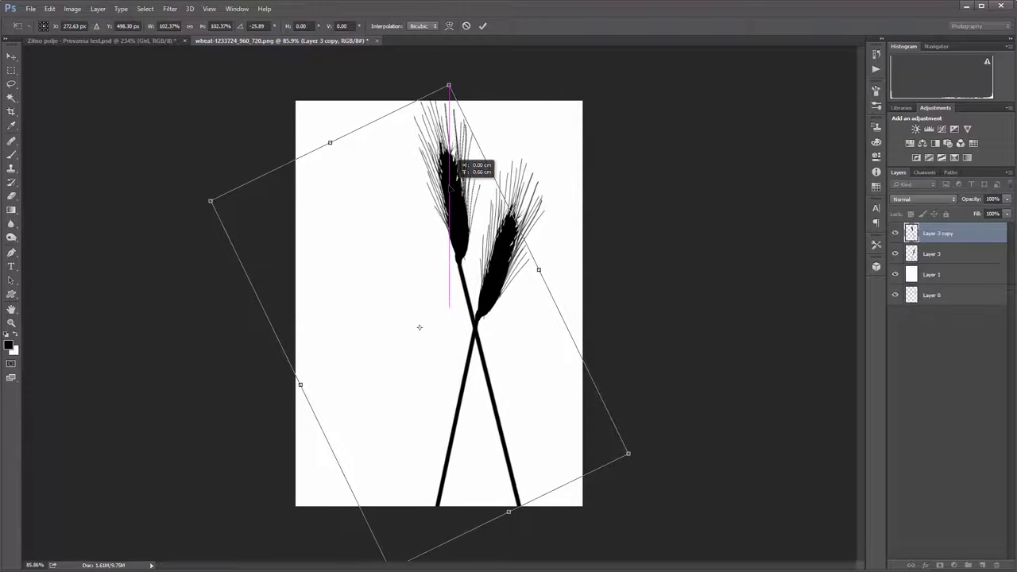
key(Return)
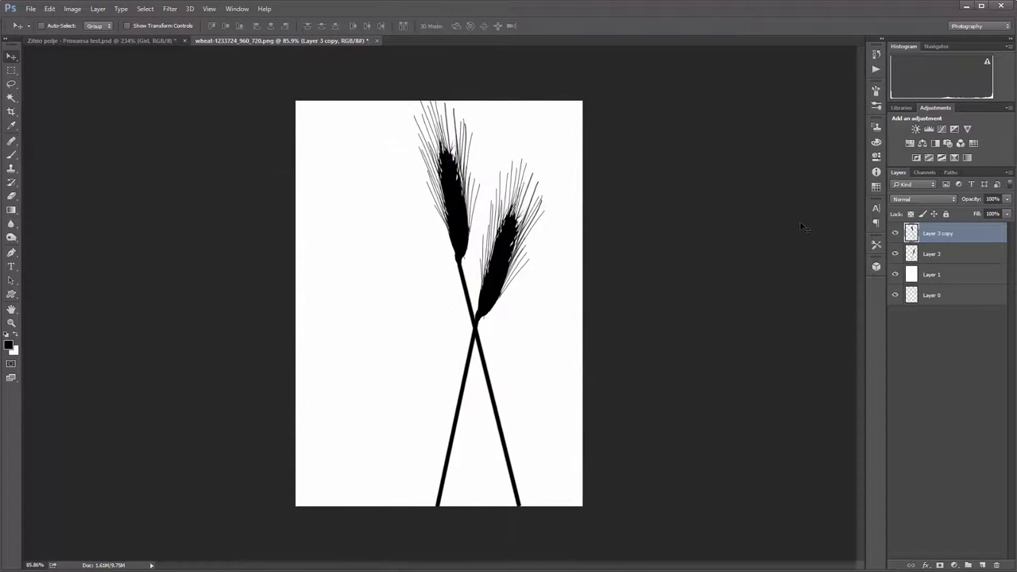
Step: Nudge Layer 3 and Layer 3 copy down so both wheat heads sit at matching heights
click(938, 253)
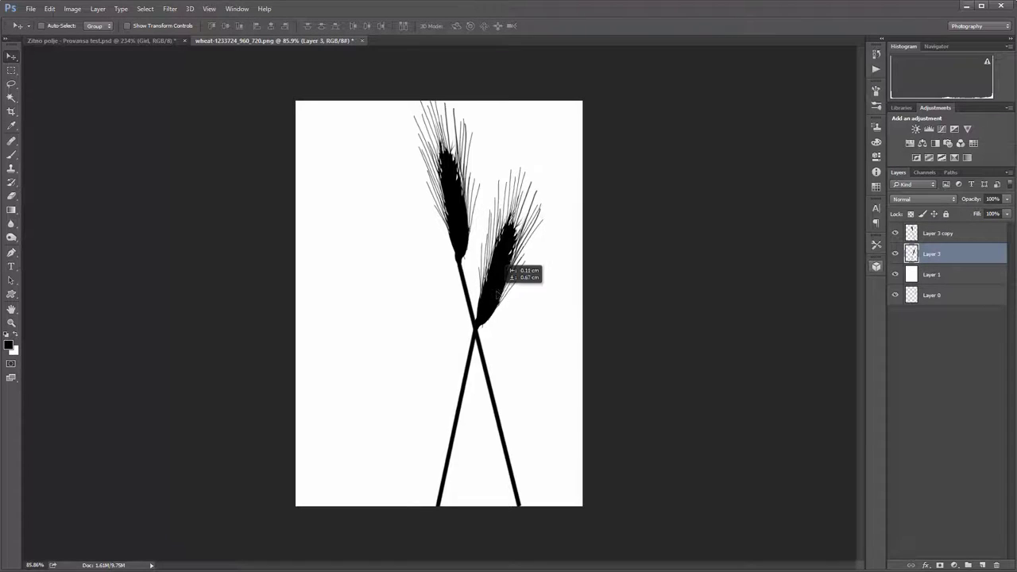
drag(510, 288, 500, 299)
click(938, 233)
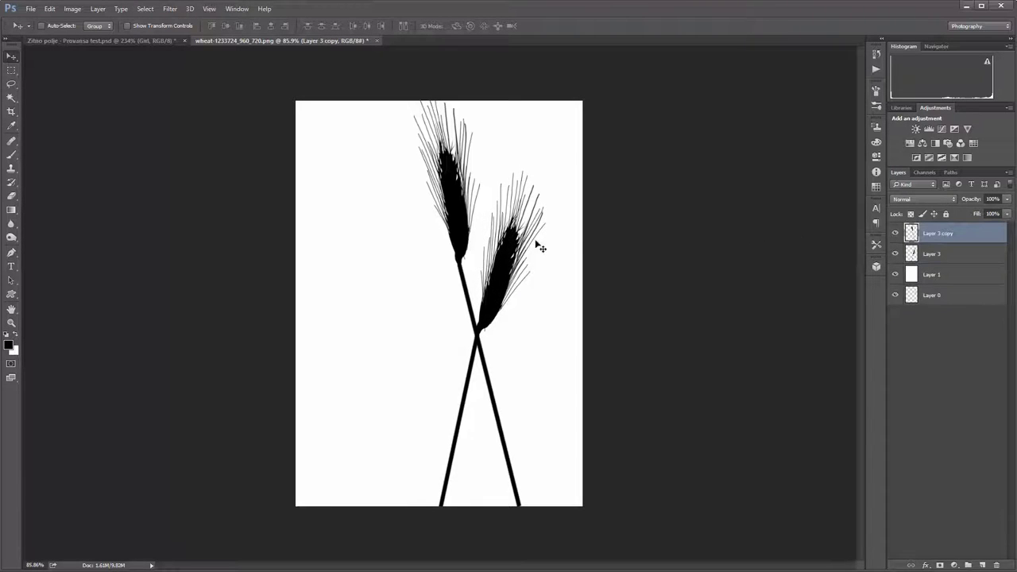
drag(452, 230, 461, 247)
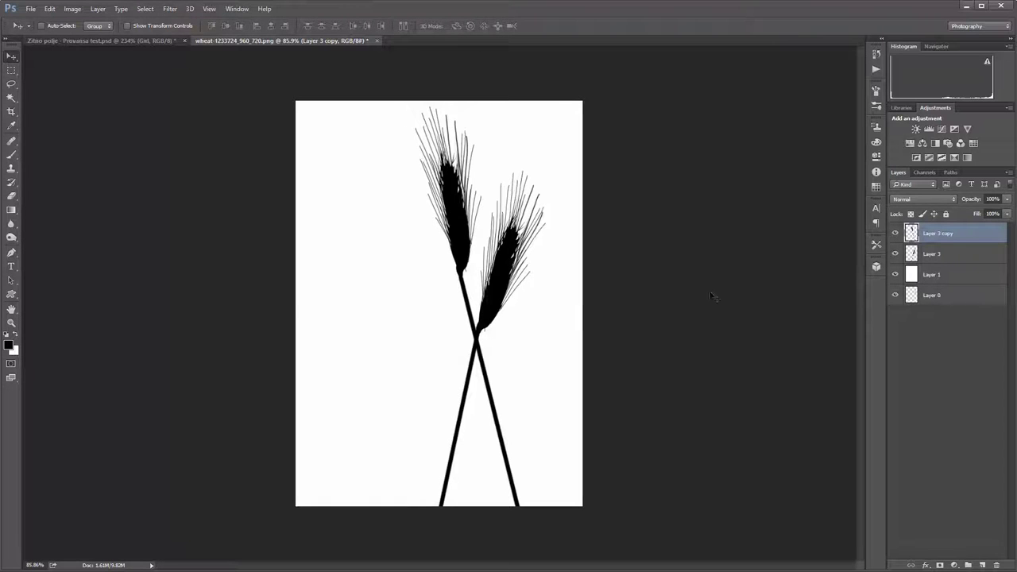
Step: Crop both sides in tightly around the crossed stalks, then stamp visible layers into Layer 4
key(c)
drag(293, 304, 350, 304)
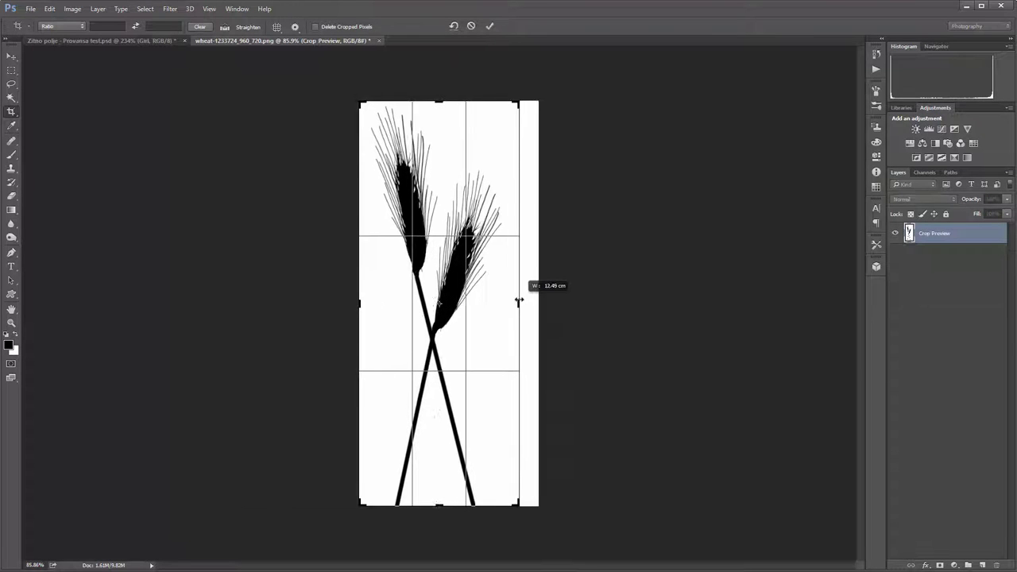
drag(528, 299, 502, 299)
key(Return)
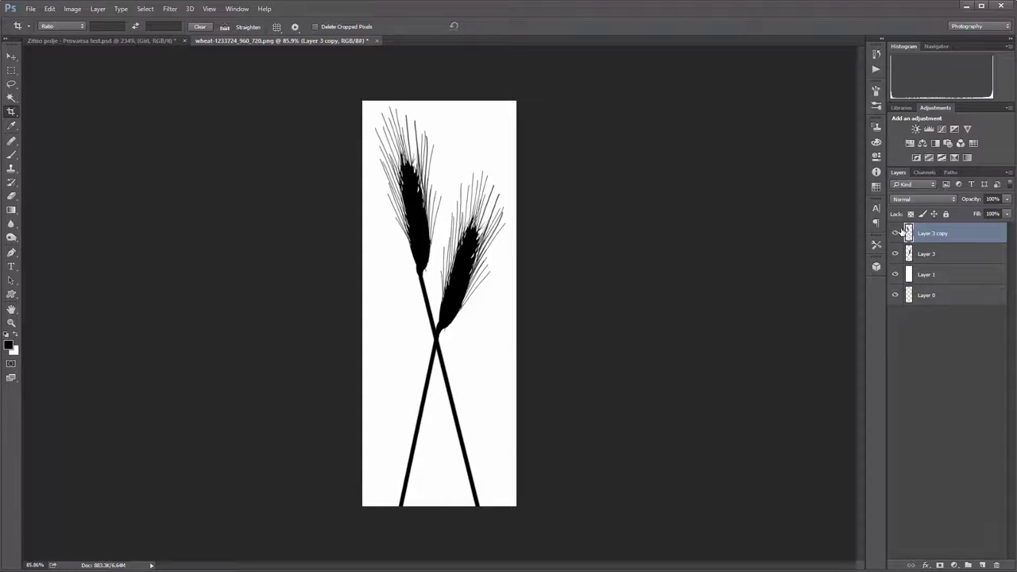
key(ctrl+shift+alt+e)
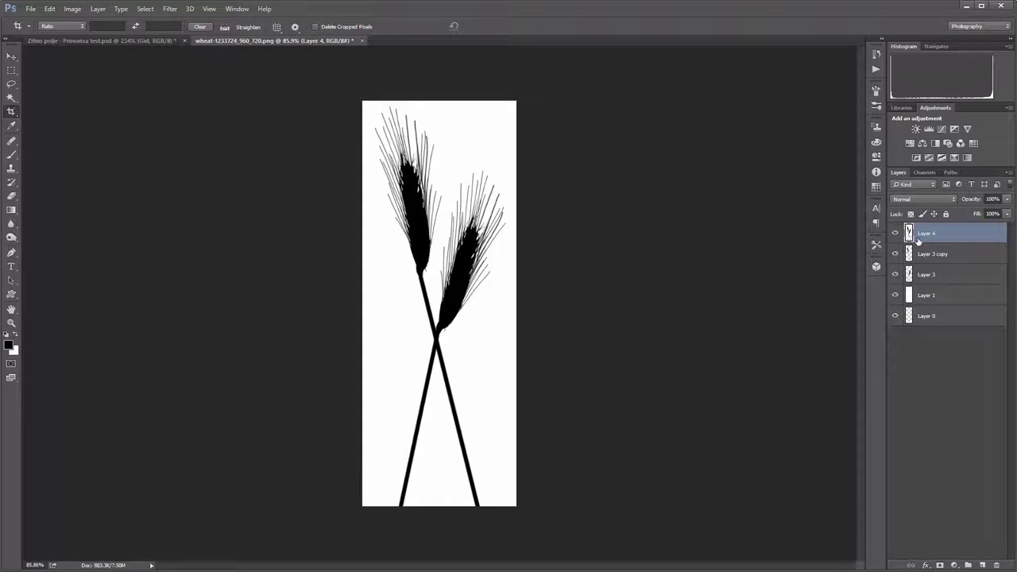
Step: Define the crossed-wheat silhouette as a brush preset, trimming its name to 'wheat'
click(49, 9)
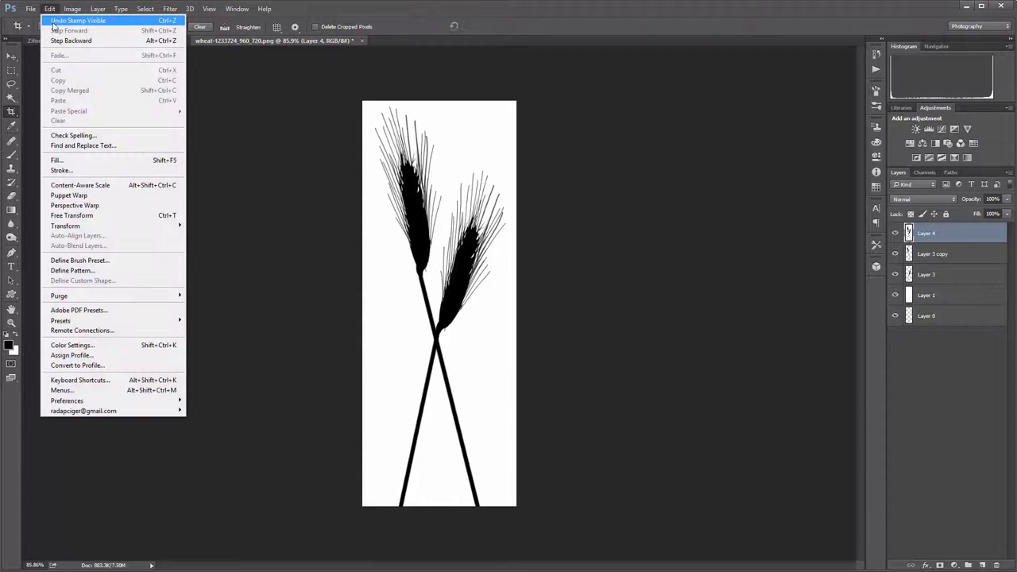
click(101, 261)
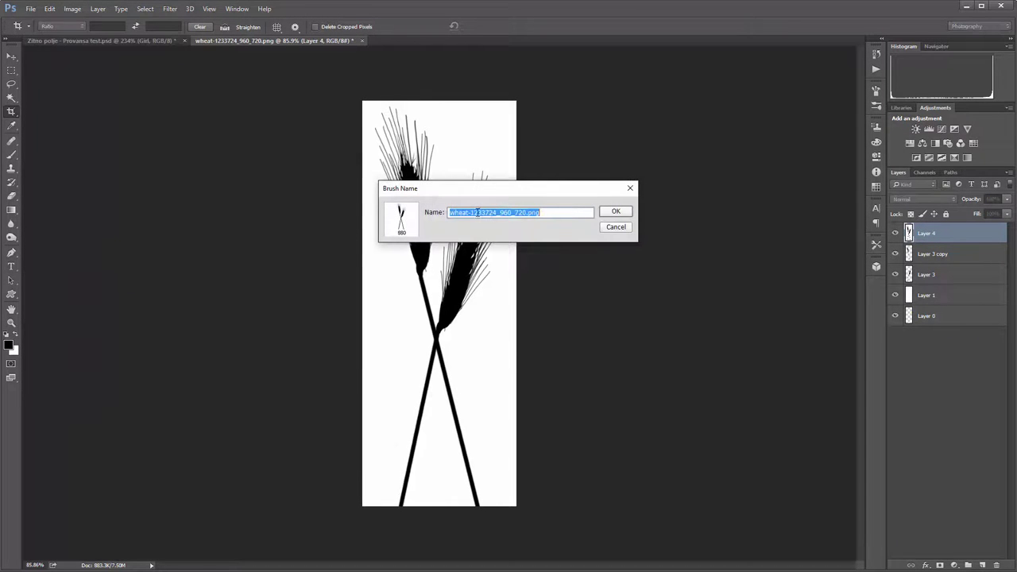
click(473, 212)
drag(471, 213, 577, 193)
key(BackSpace)
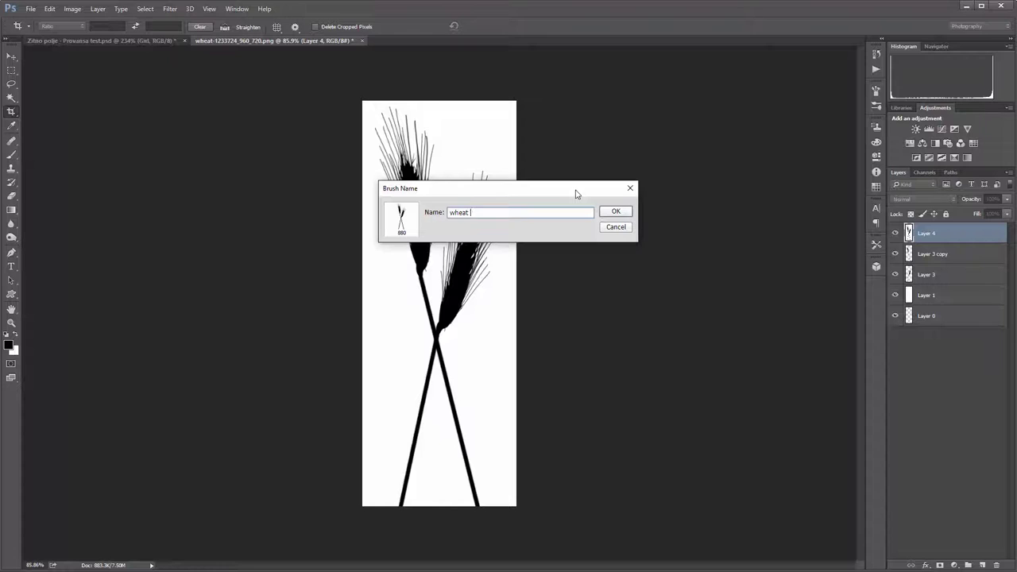
key(Return)
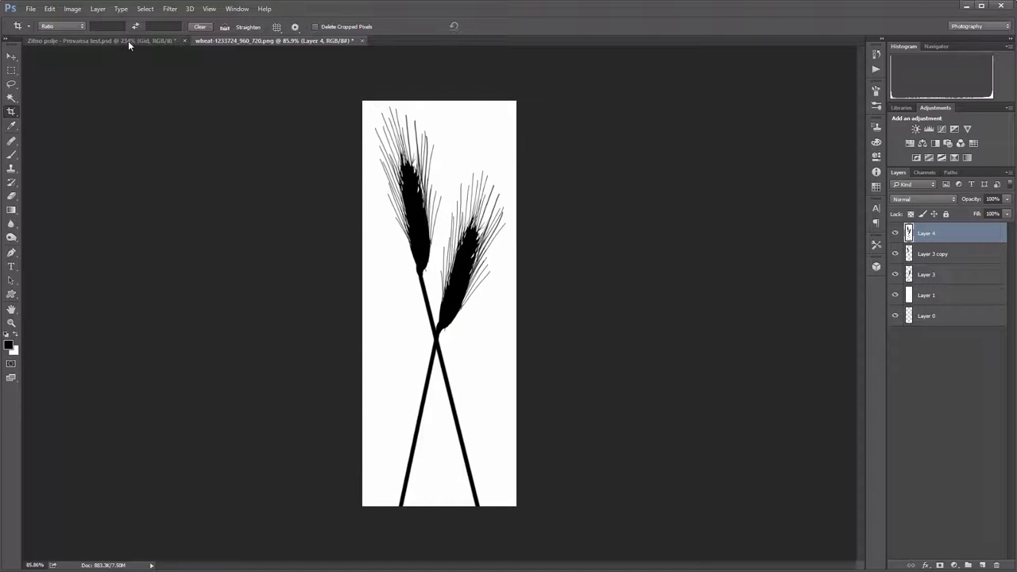
Step: Switch to the Zitno polje composite, fit it to the window, and add a new empty layer
click(128, 39)
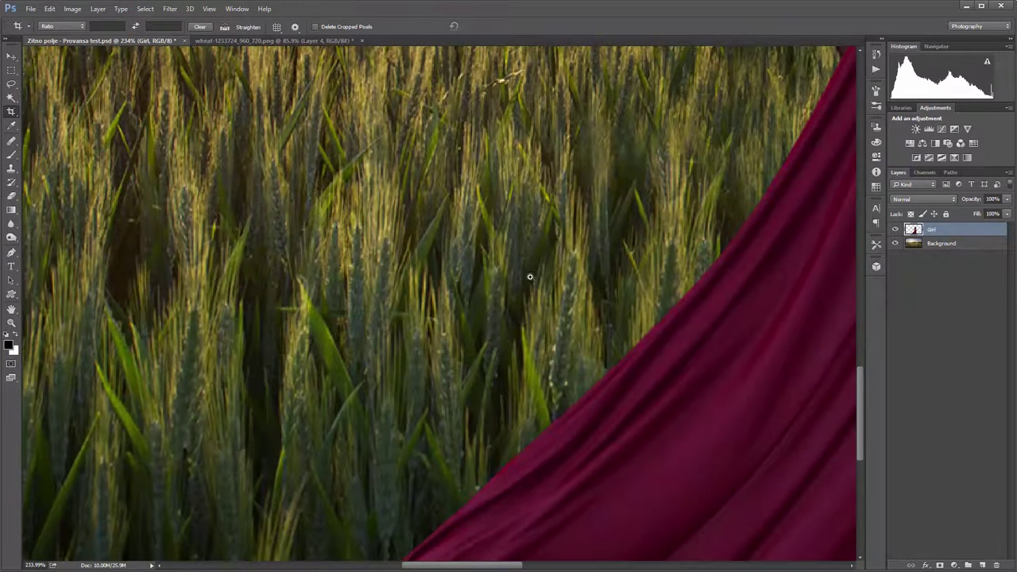
key(ctrl+0)
scroll(545, 265, up, 3)
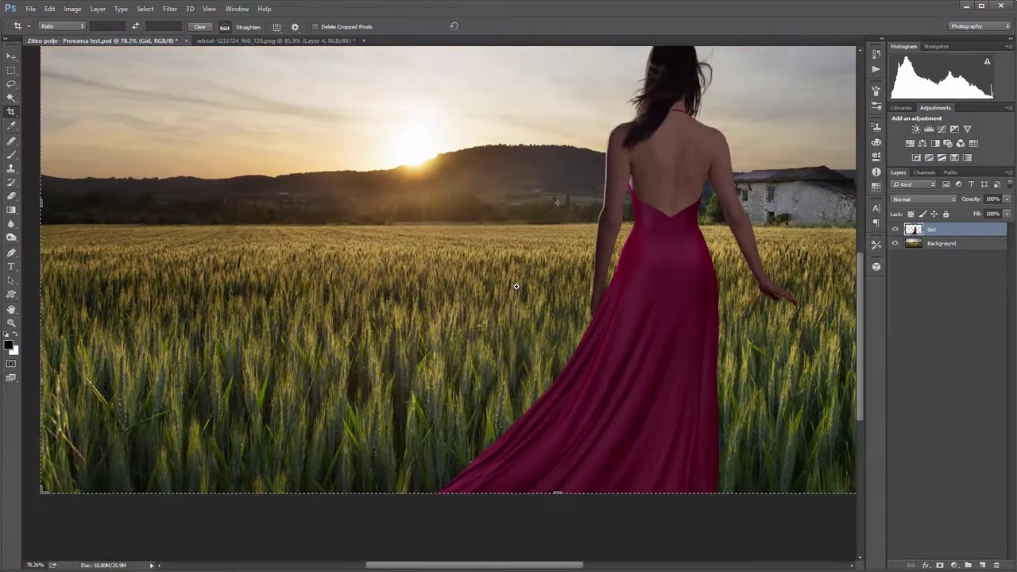
key(ctrl+0)
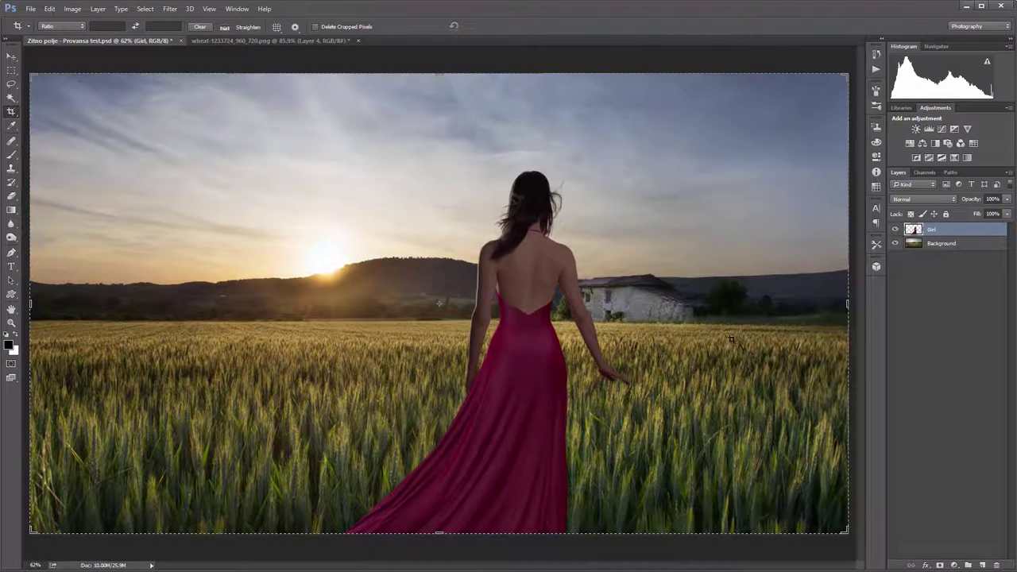
click(982, 565)
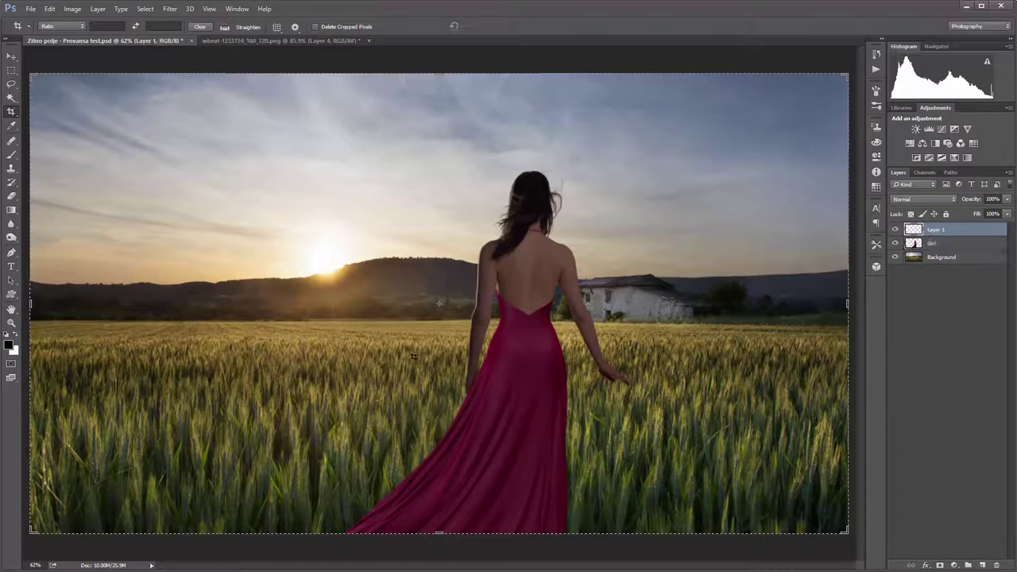
Step: Try three wheat-brush strokes across the field, undo each, and select the Girl layer
key(b)
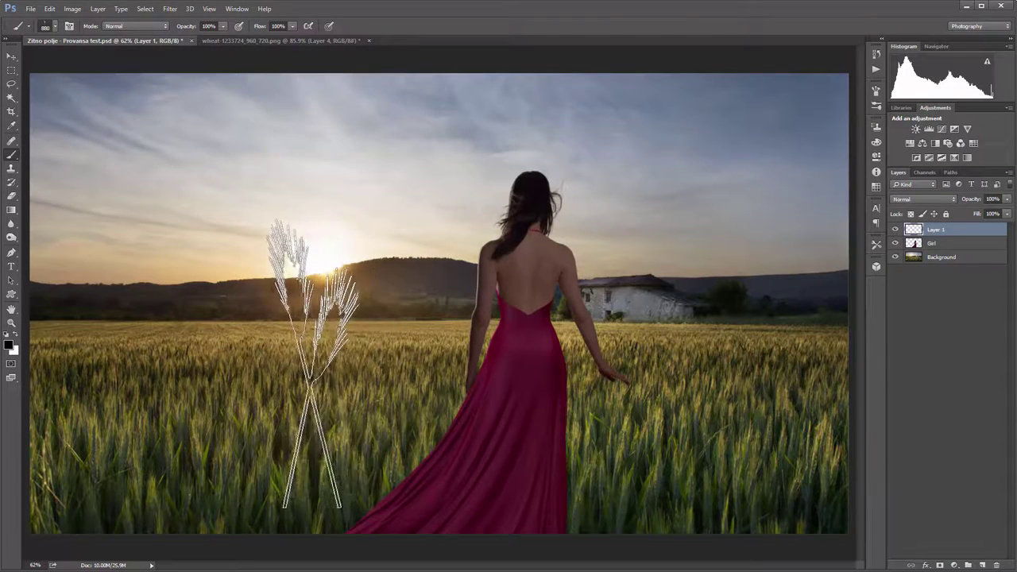
drag(312, 364, 402, 339)
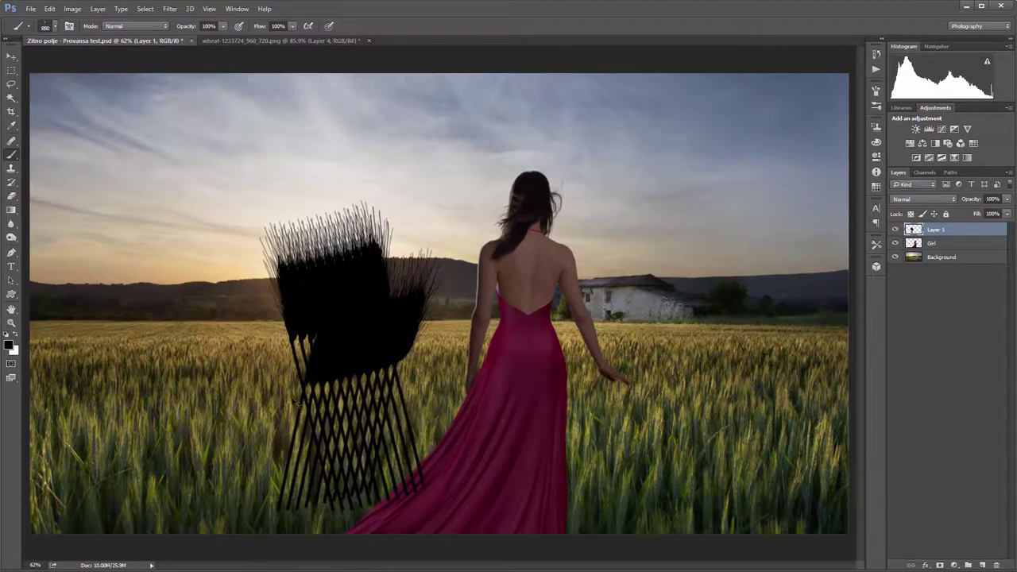
key(ctrl+z)
drag(266, 398, 592, 336)
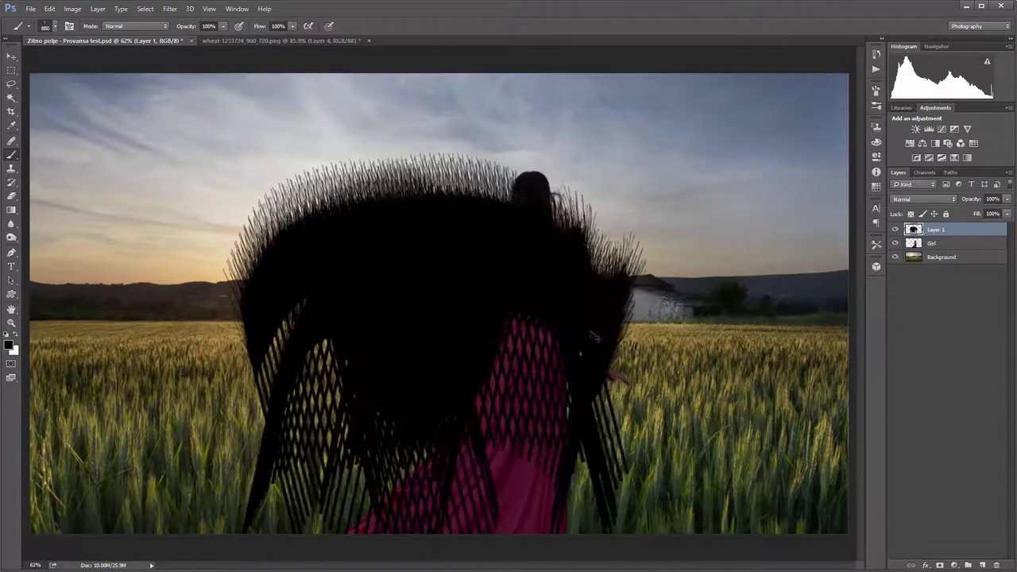
key(ctrl+z)
drag(248, 333, 620, 325)
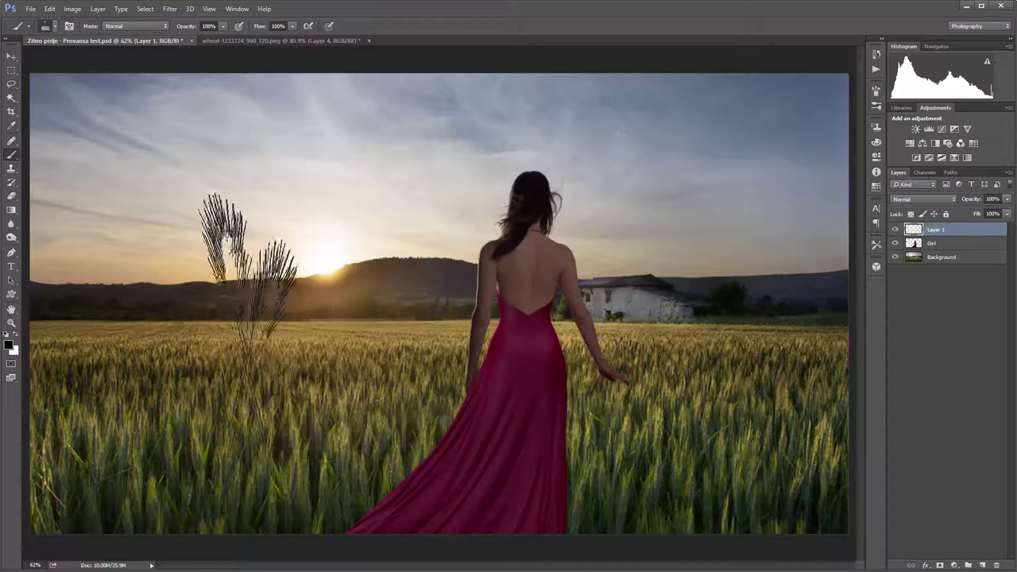
key(ctrl+z)
click(933, 243)
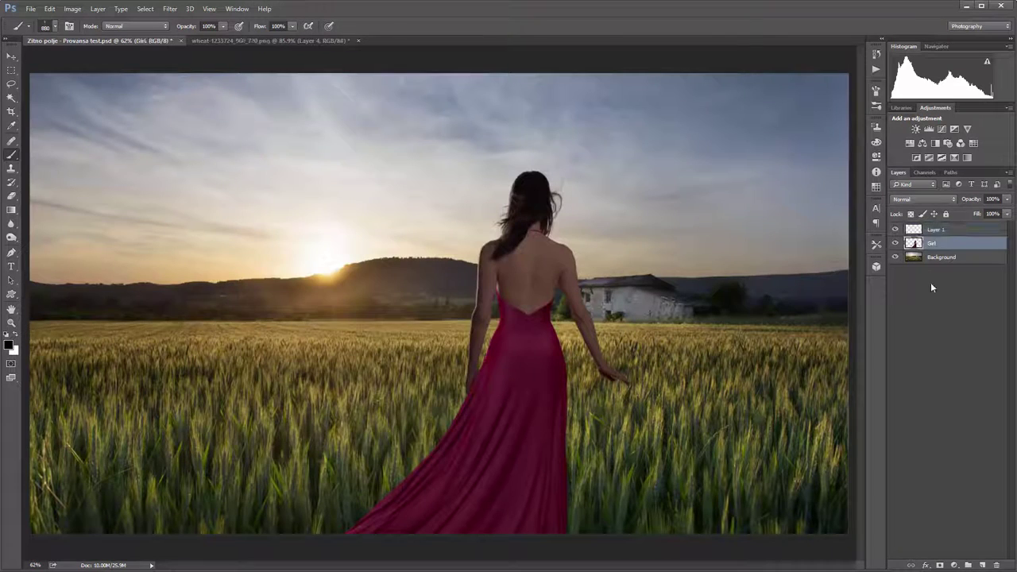
Step: Add a mask to the Girl layer, test a 300 px wheat stroke over the hem, then revert it
click(941, 564)
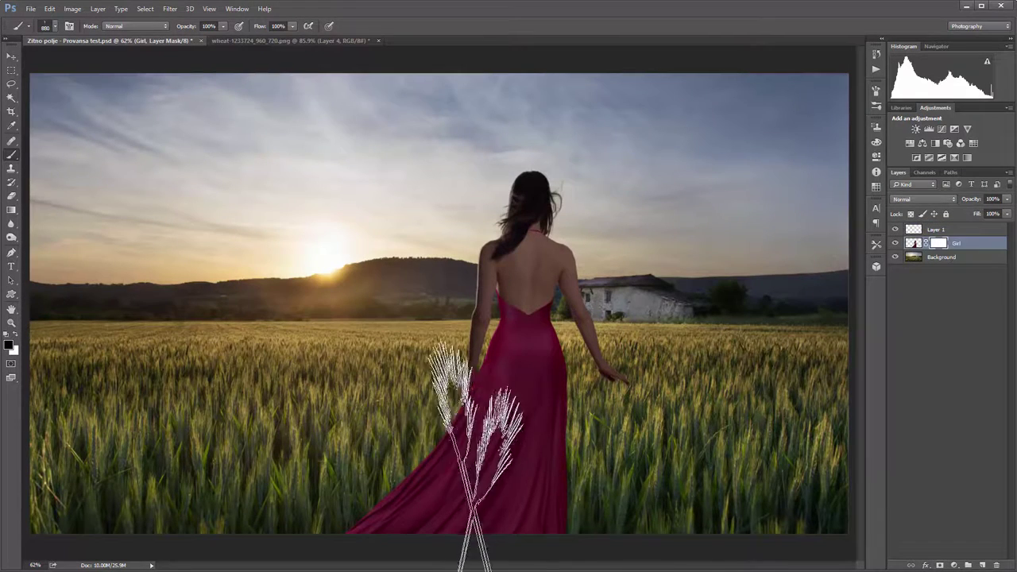
key(bracketleft)
key(bracketleft)
key(bracketleft)
mouse_move(420, 495)
mouse_down()
mouse_move(522, 508)
mouse_move(530, 500)
mouse_move(504, 488)
mouse_move(568, 495)
mouse_move(375, 495)
mouse_move(445, 526)
mouse_move(466, 510)
mouse_move(440, 482)
mouse_move(481, 488)
mouse_up()
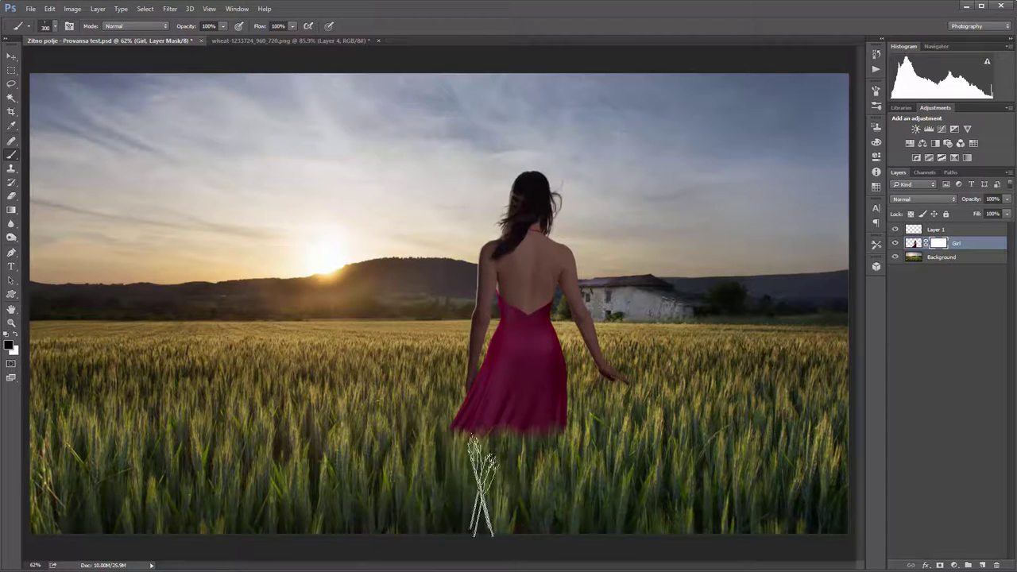
drag(602, 465, 577, 526)
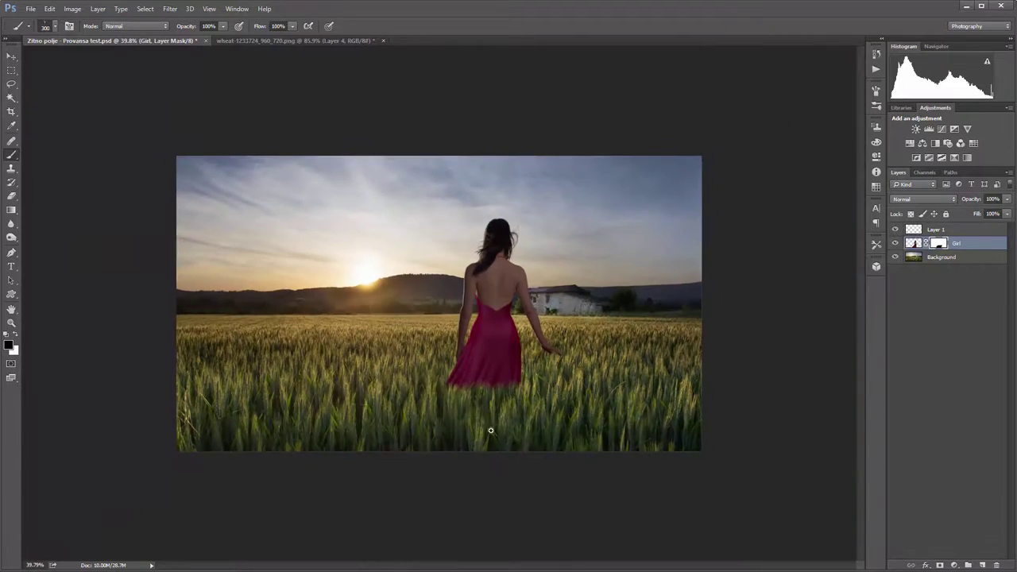
drag(483, 432, 537, 418)
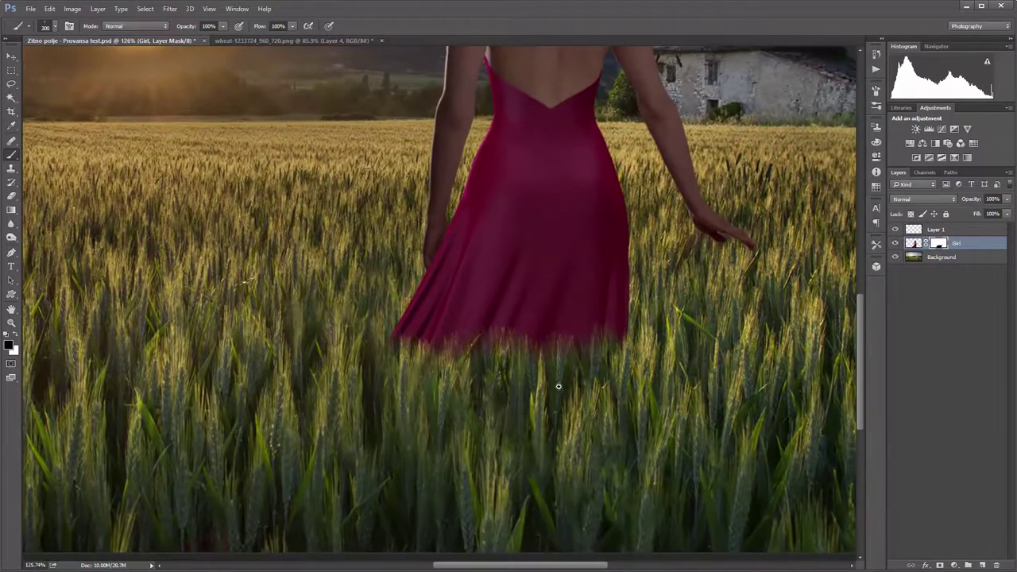
shift+click(938, 243)
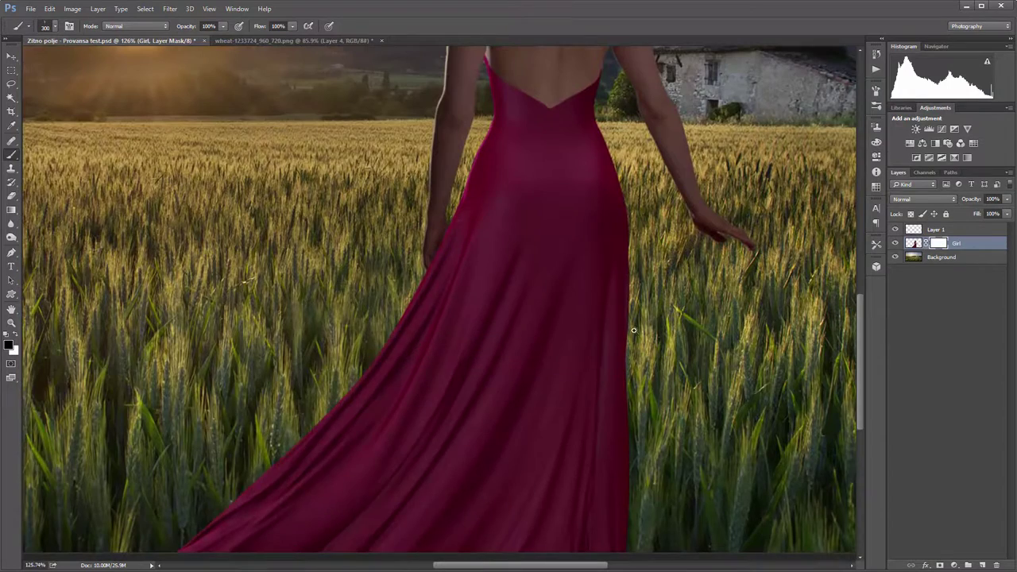
scroll(634, 329, down, 5)
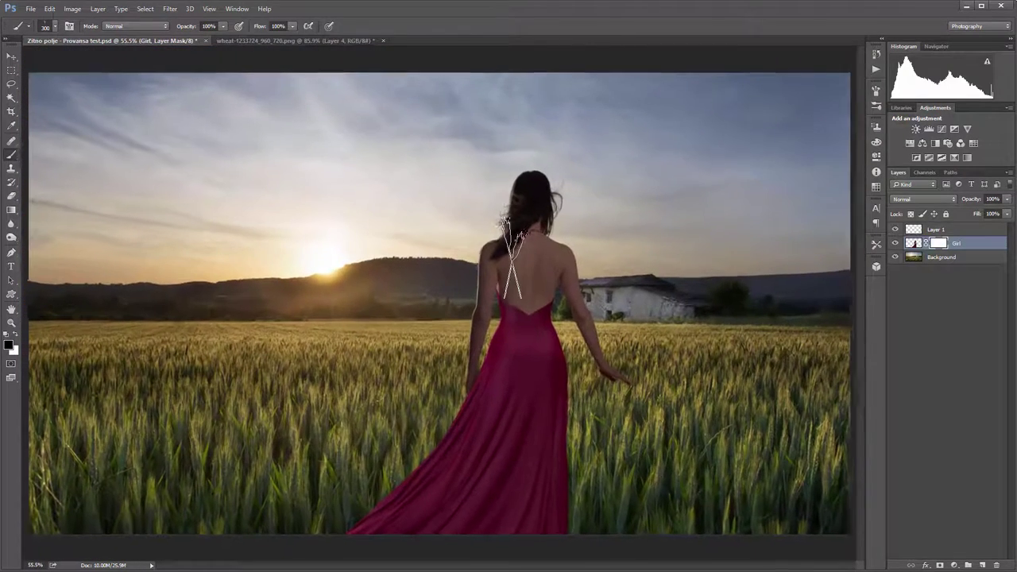
scroll(512, 256, up, 1)
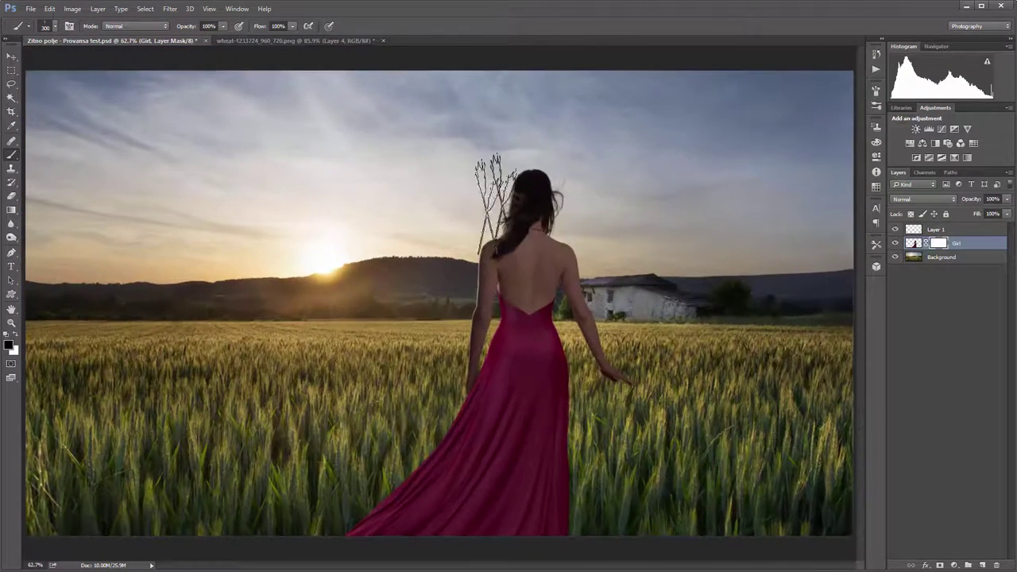
Step: Raise the wheat brush's spacing and enable Shape Dynamics with ~100% size jitter and ~5% angle jitter
click(876, 92)
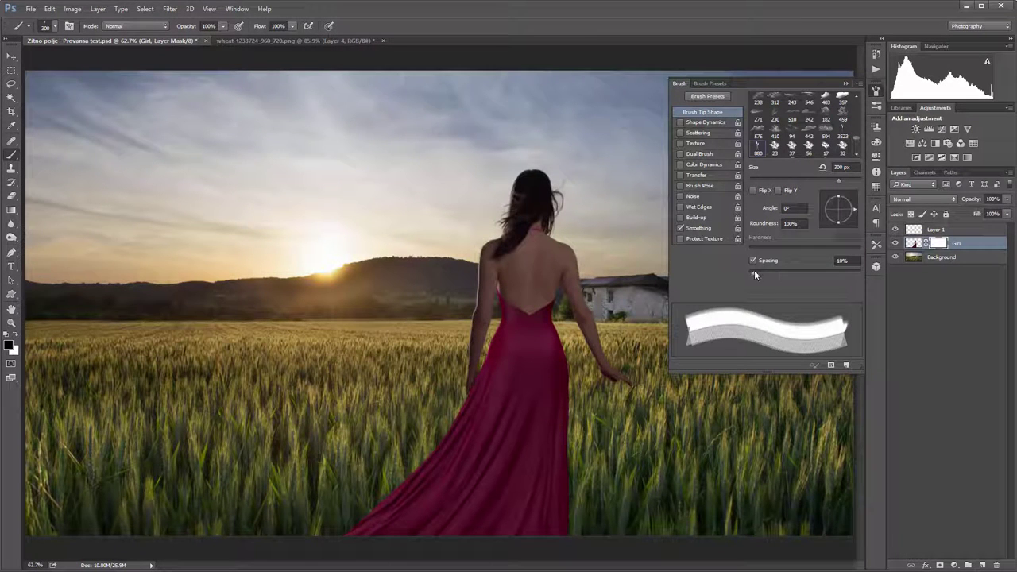
drag(754, 272, 790, 270)
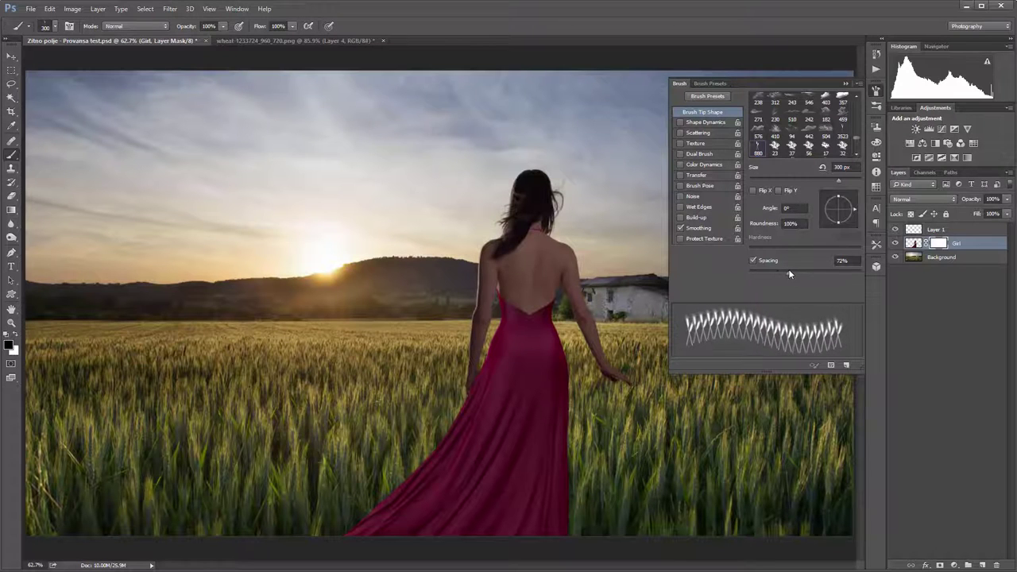
click(698, 124)
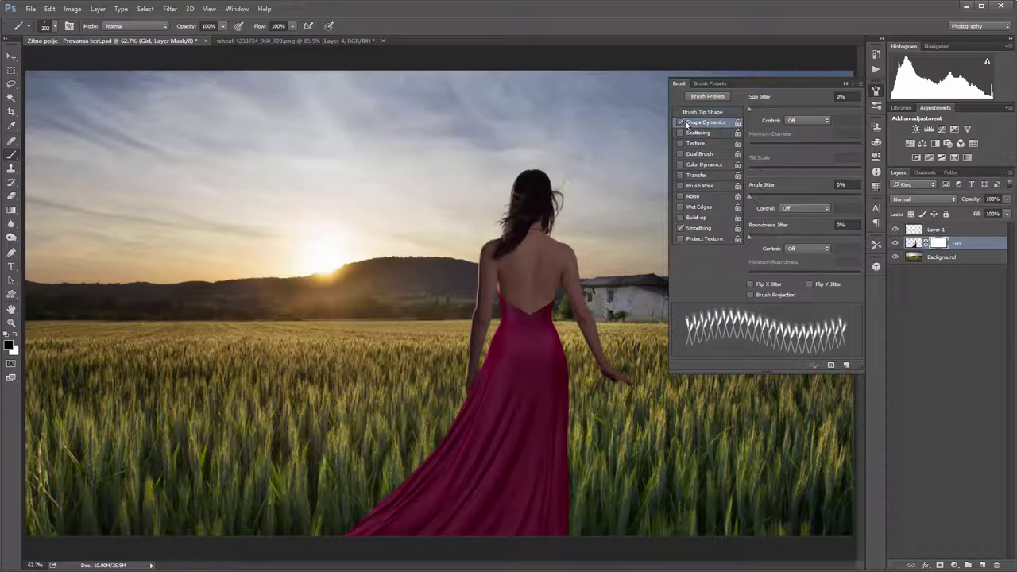
drag(752, 108, 875, 112)
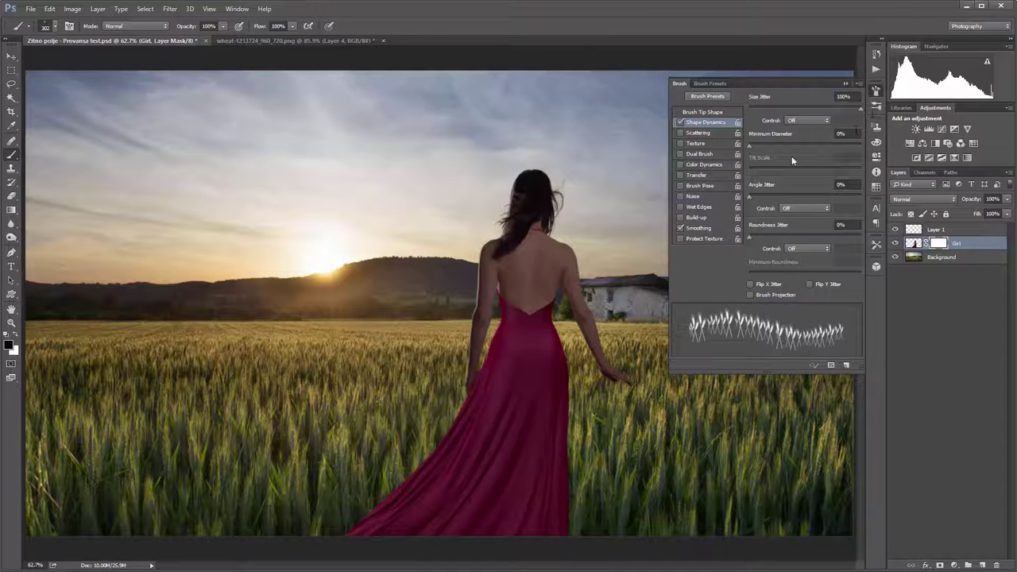
drag(753, 195, 755, 200)
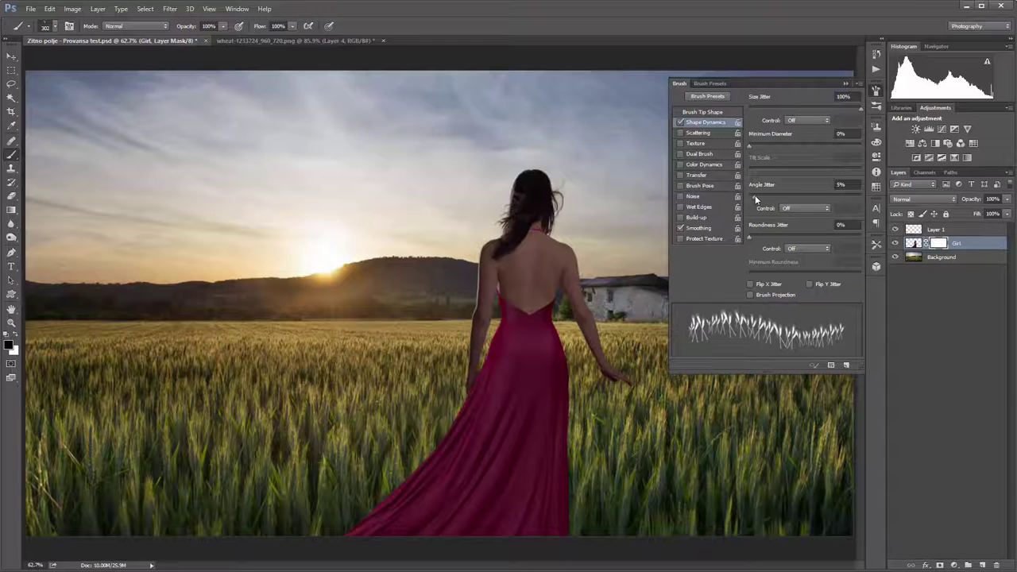
click(844, 82)
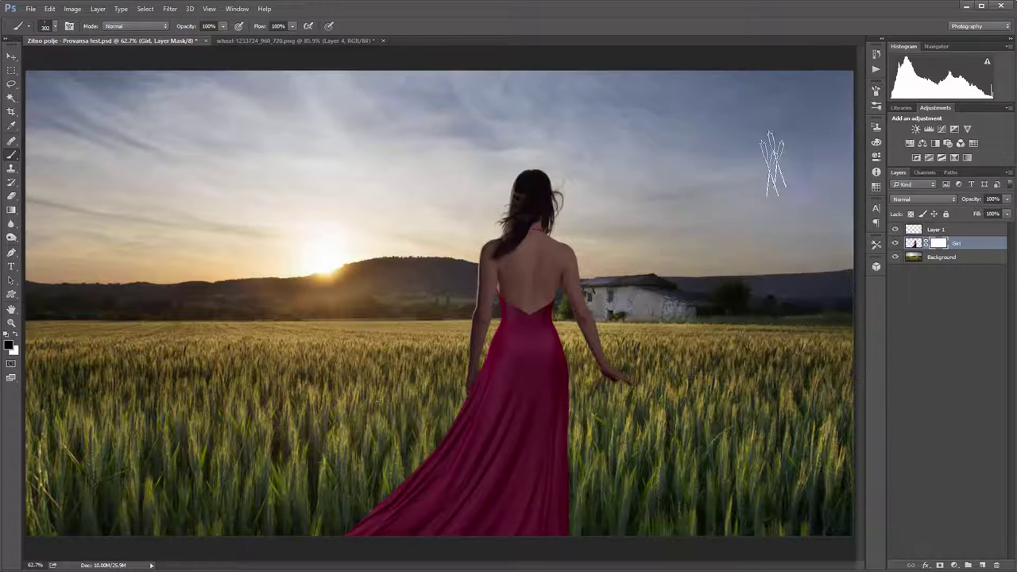
click(917, 232)
Step: Test a row of wheat stalks on Layer 1, undo it, and target the Girl layer mask
mouse_move(203, 325)
mouse_down()
mouse_move(383, 326)
mouse_move(650, 366)
mouse_move(375, 167)
mouse_move(177, 202)
mouse_move(133, 223)
mouse_move(115, 252)
mouse_move(159, 261)
mouse_move(591, 246)
mouse_move(642, 262)
mouse_move(648, 296)
mouse_move(170, 329)
mouse_move(154, 386)
mouse_move(267, 437)
mouse_move(473, 429)
mouse_move(304, 397)
mouse_move(305, 286)
mouse_move(381, 278)
mouse_up()
key(ctrl+z)
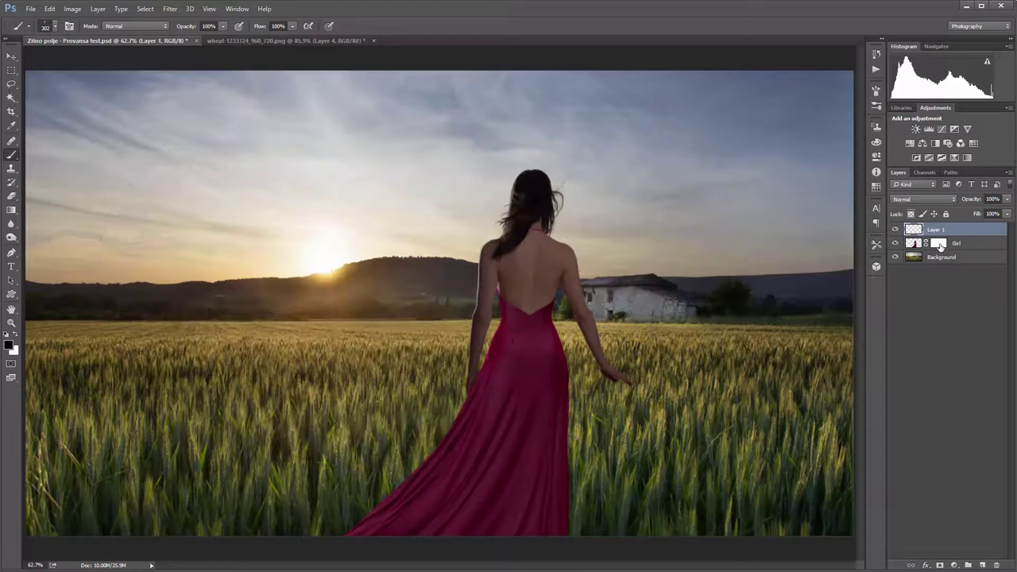
click(939, 246)
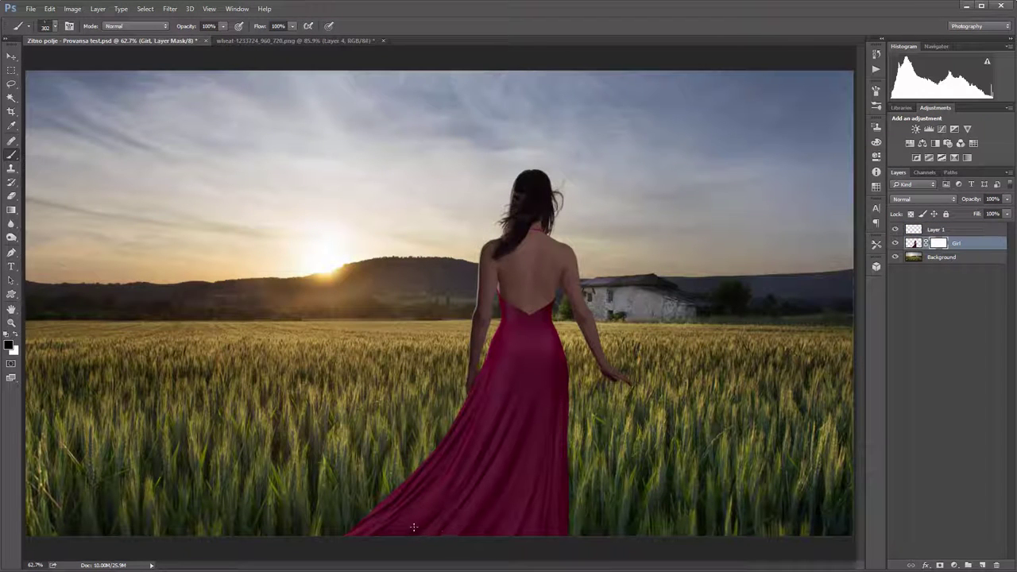
Step: Paint black wheat strokes over the dress hem on the Girl mask
drag(413, 524, 468, 519)
drag(405, 531, 586, 532)
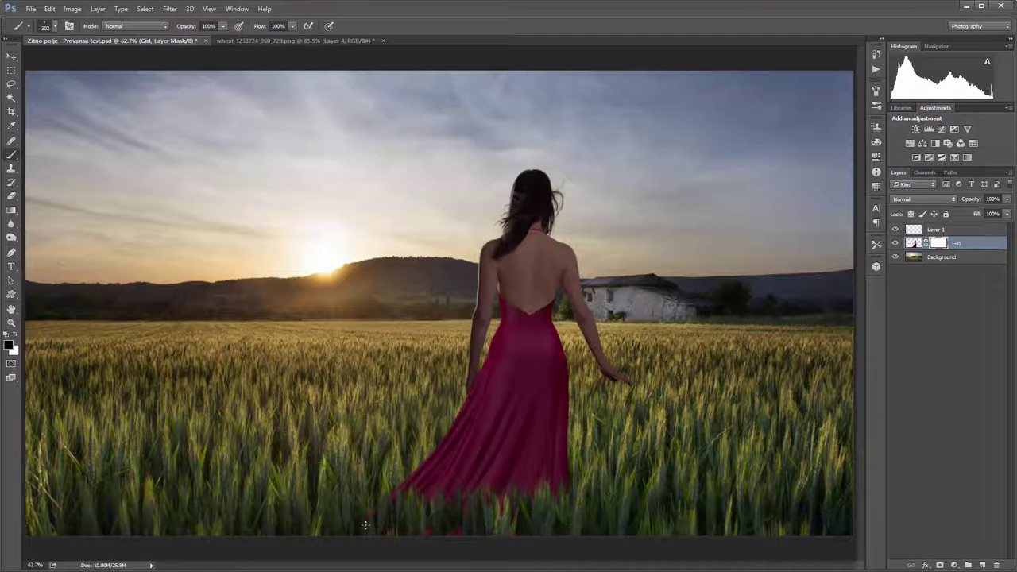
mouse_move(451, 505)
mouse_down()
mouse_move(430, 474)
mouse_move(530, 494)
mouse_up()
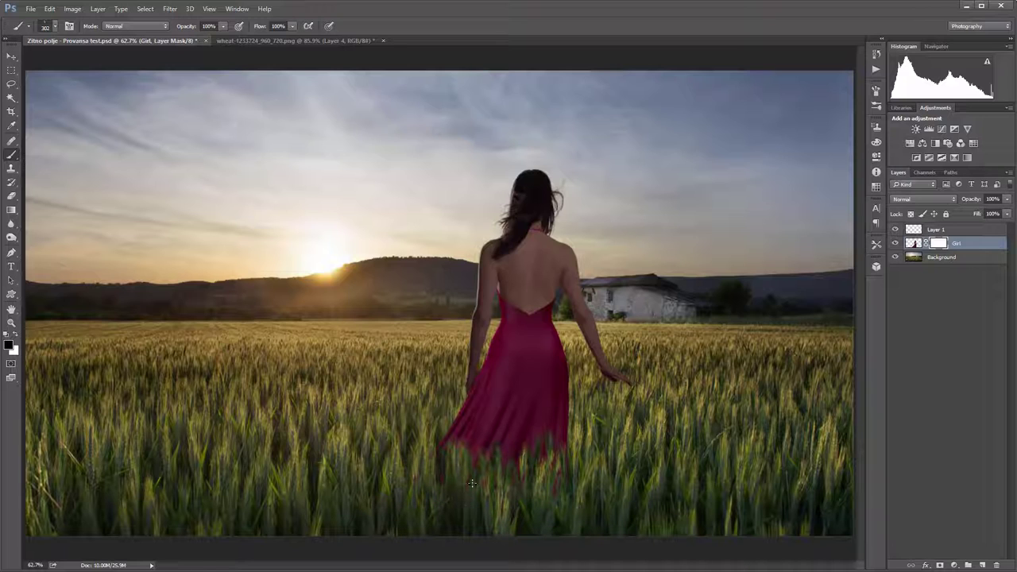
drag(472, 483, 540, 483)
drag(560, 477, 553, 457)
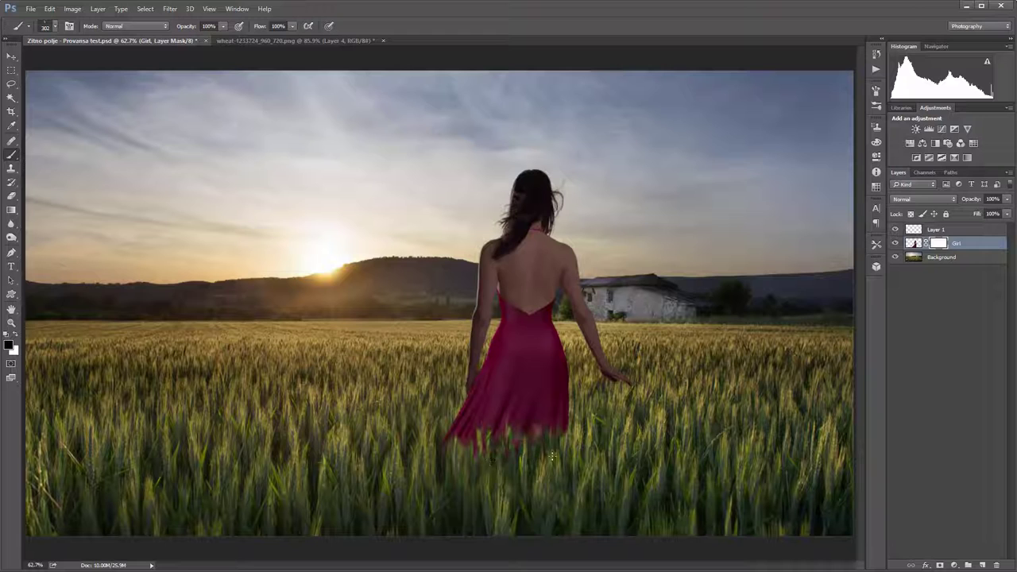
mouse_move(477, 457)
mouse_down()
mouse_move(435, 451)
mouse_move(537, 453)
mouse_move(462, 499)
mouse_up()
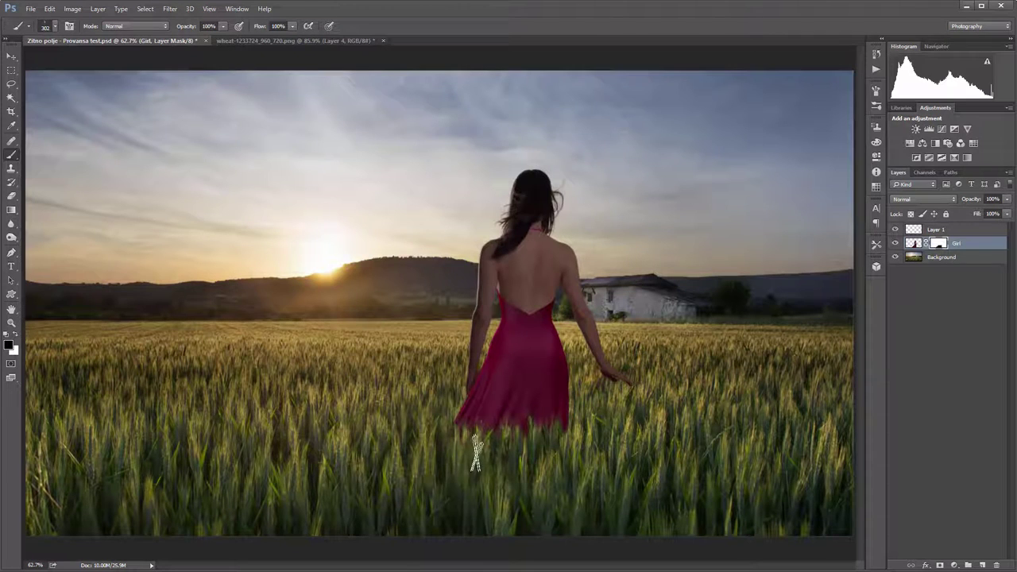
drag(476, 454, 452, 444)
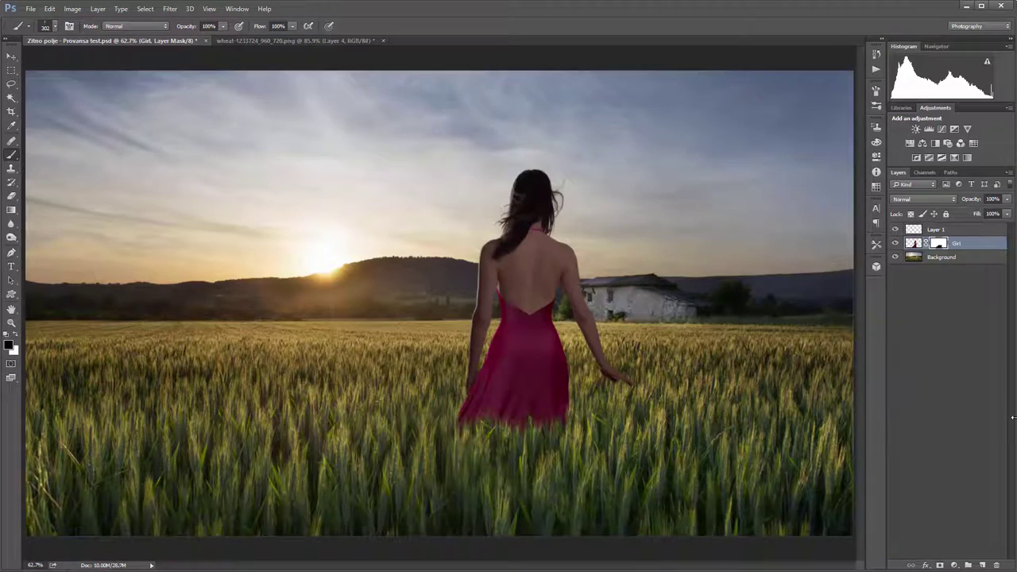
key(ctrl+2)
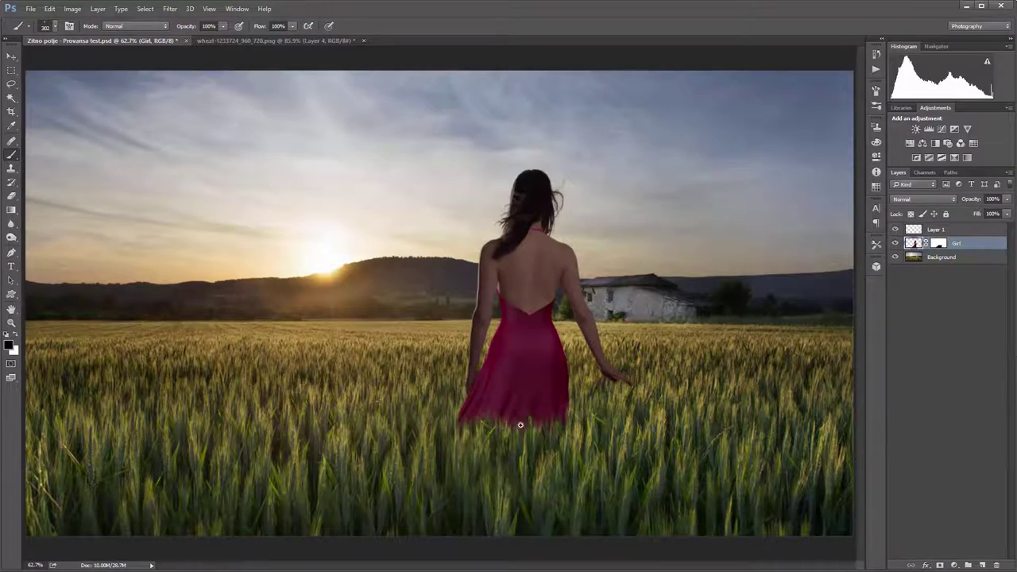
scroll(516, 425, up, 2)
scroll(516, 425, up, 4)
drag(528, 427, 532, 391)
scroll(520, 382, up, 2)
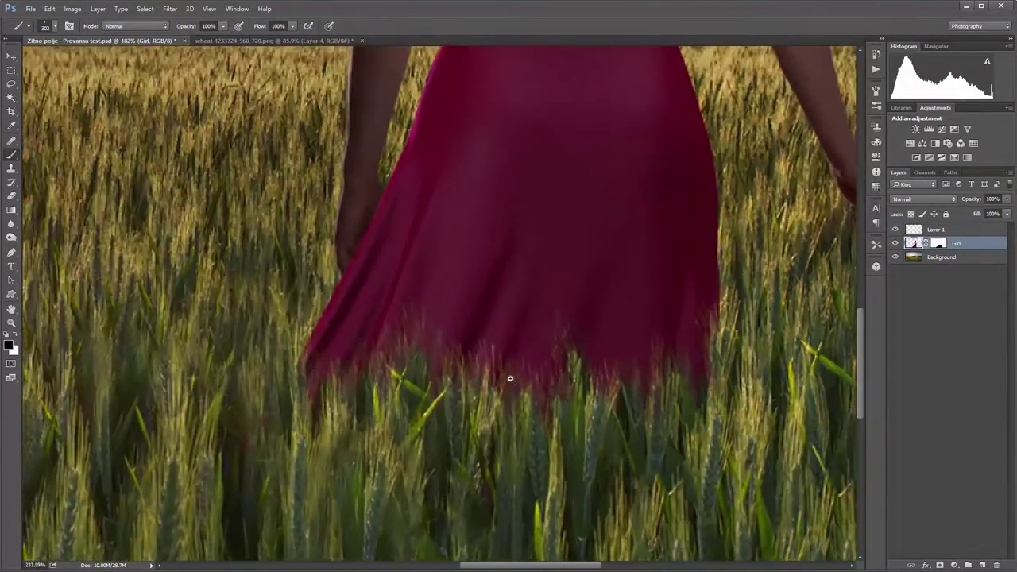
scroll(529, 352, up, 1)
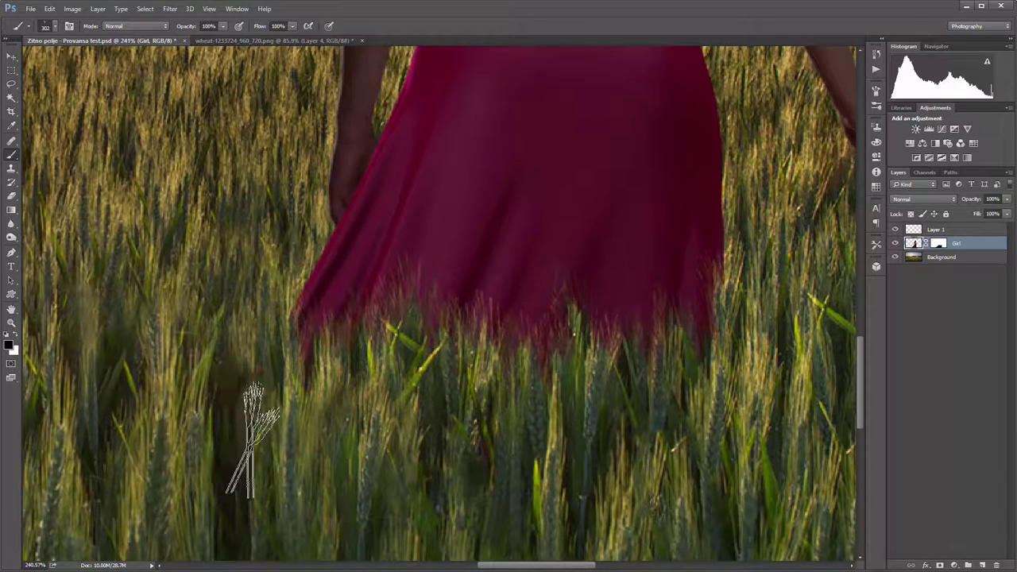
click(941, 244)
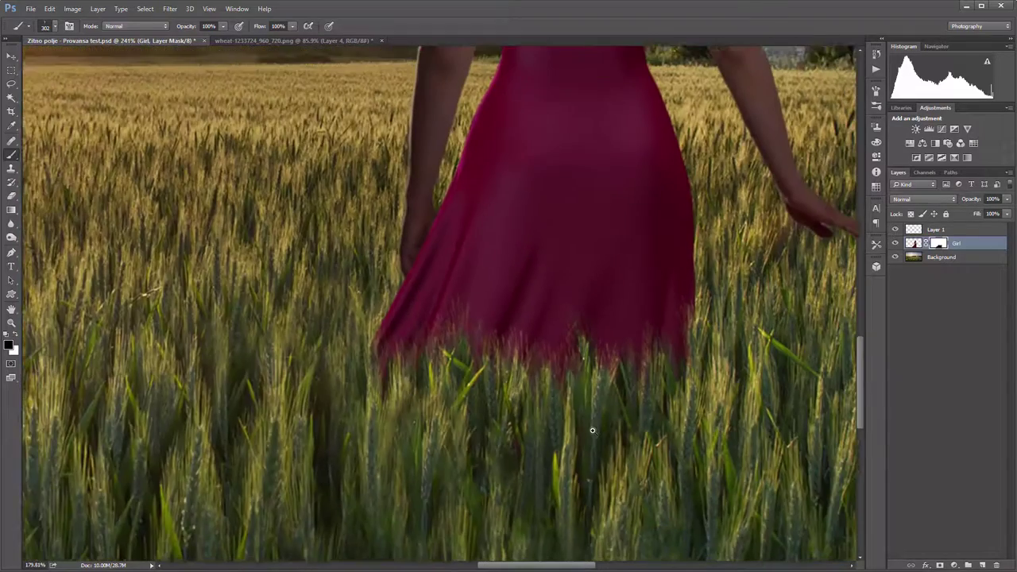
scroll(614, 430, down, 2)
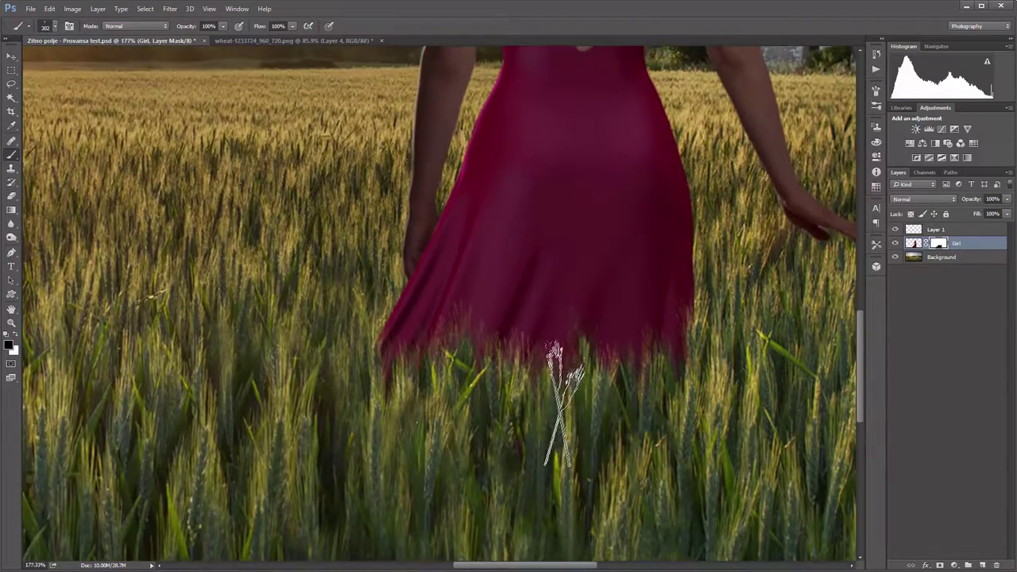
scroll(579, 413, down, 2)
scroll(612, 401, down, 2)
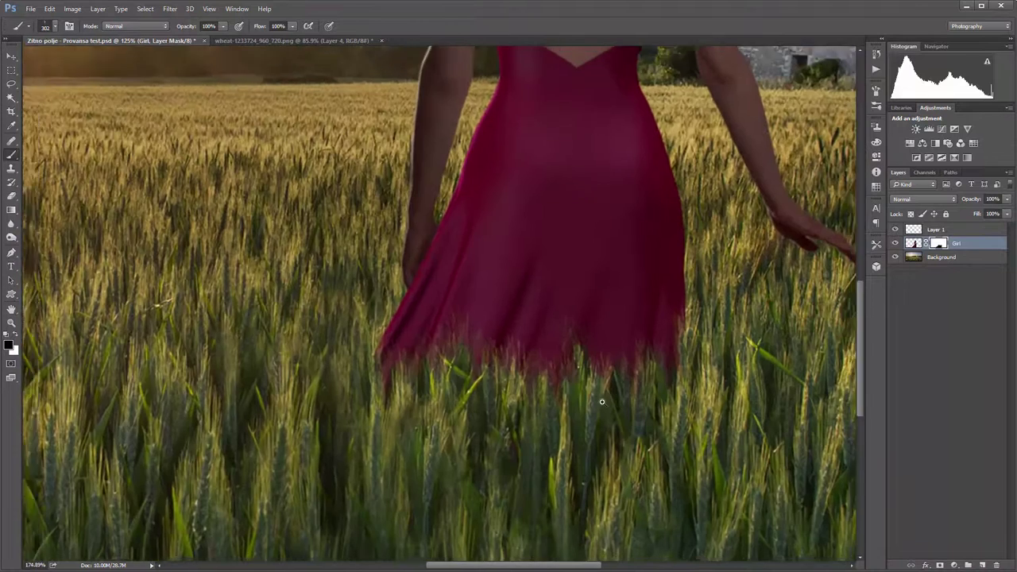
scroll(611, 401, down, 3)
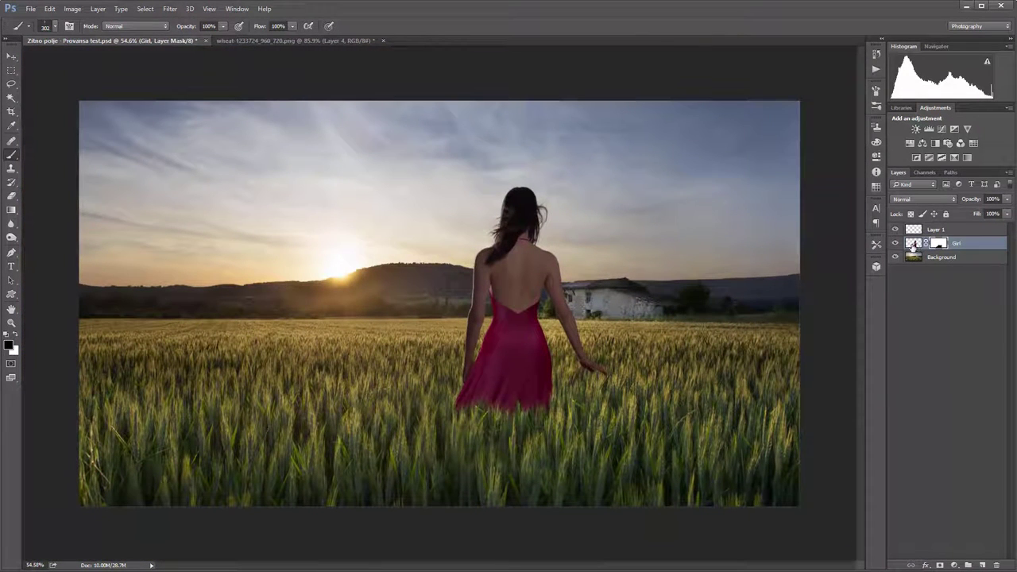
Step: Unlink the Girl mask and use the Move tool to drag her into the wheat and back to her final spot
click(912, 243)
key(v)
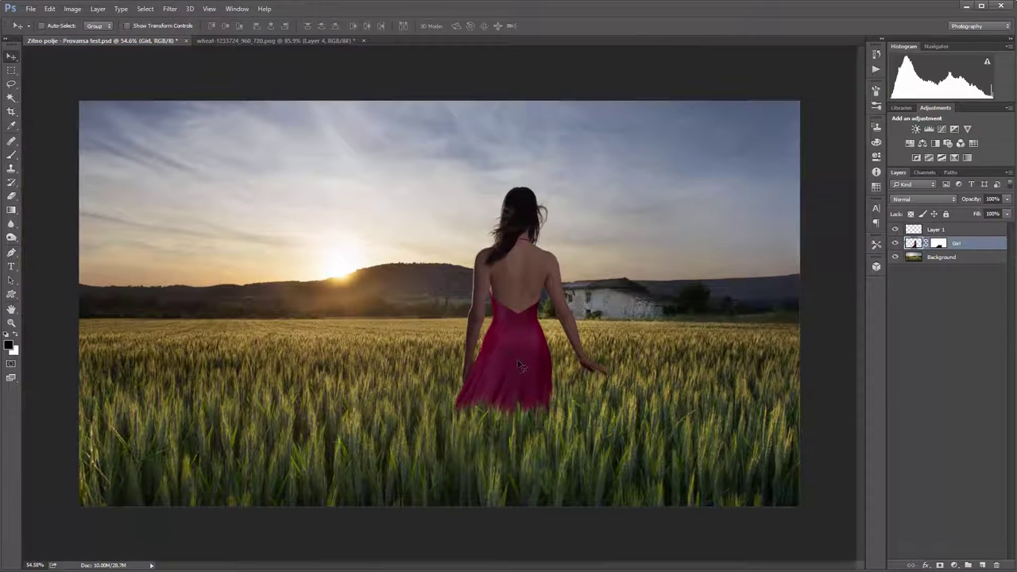
mouse_move(518, 365)
mouse_down()
mouse_move(539, 362)
mouse_move(537, 351)
mouse_up()
click(926, 245)
drag(523, 342, 515, 369)
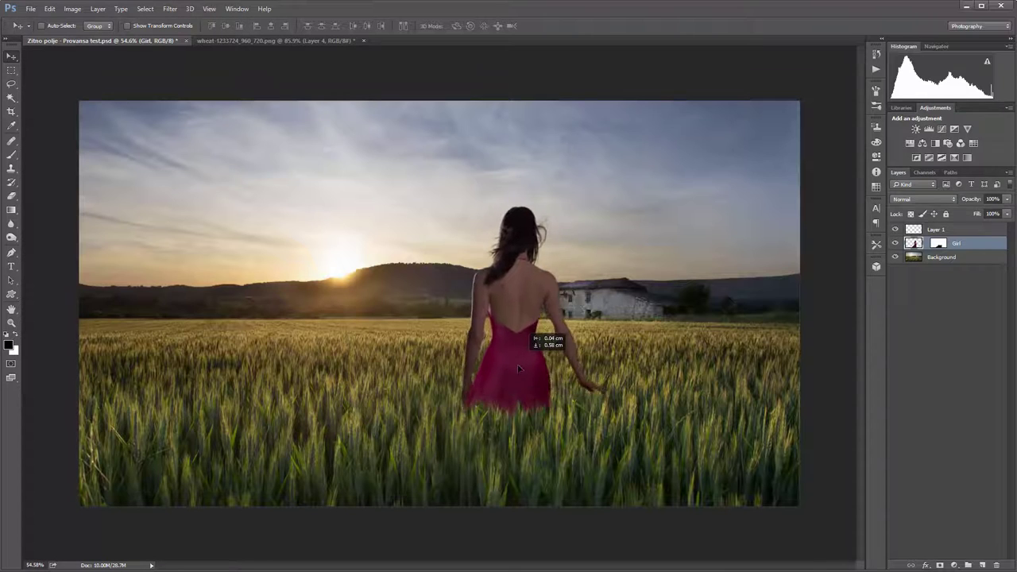
drag(516, 369, 515, 541)
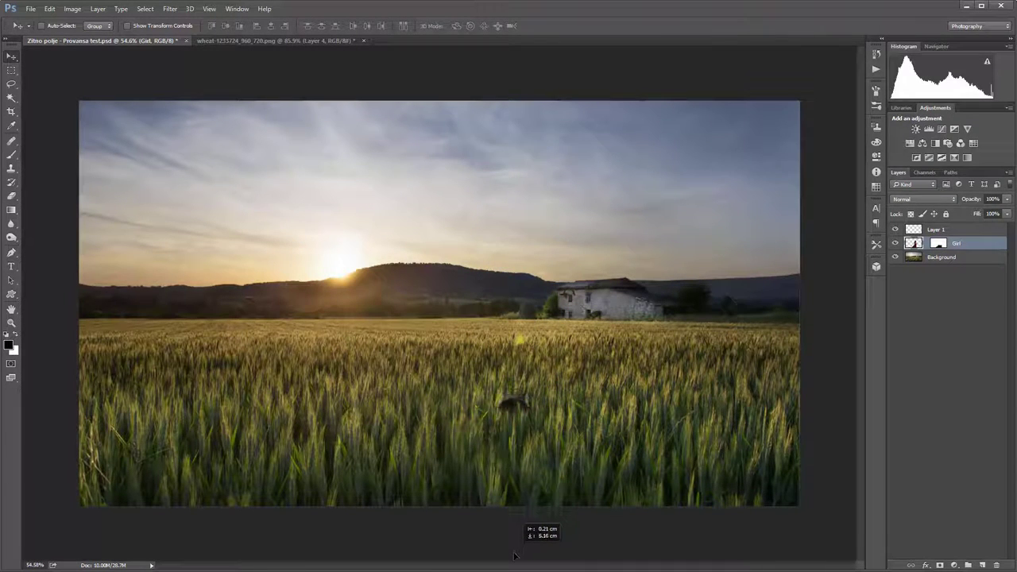
mouse_move(514, 544)
mouse_down()
mouse_move(516, 374)
mouse_move(546, 381)
mouse_up()
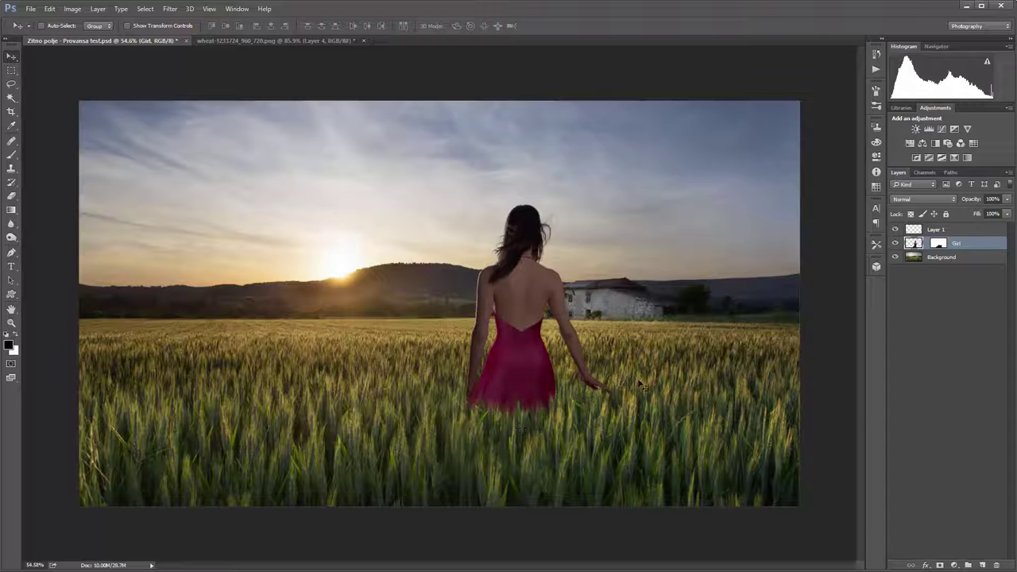
Step: Delete the empty Layer 1
click(913, 229)
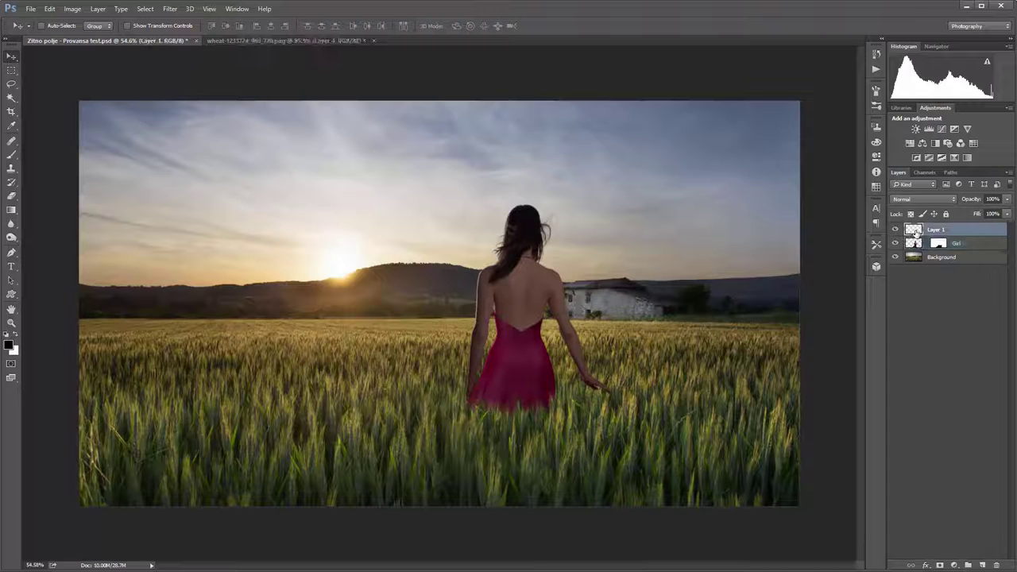
click(998, 565)
click(452, 227)
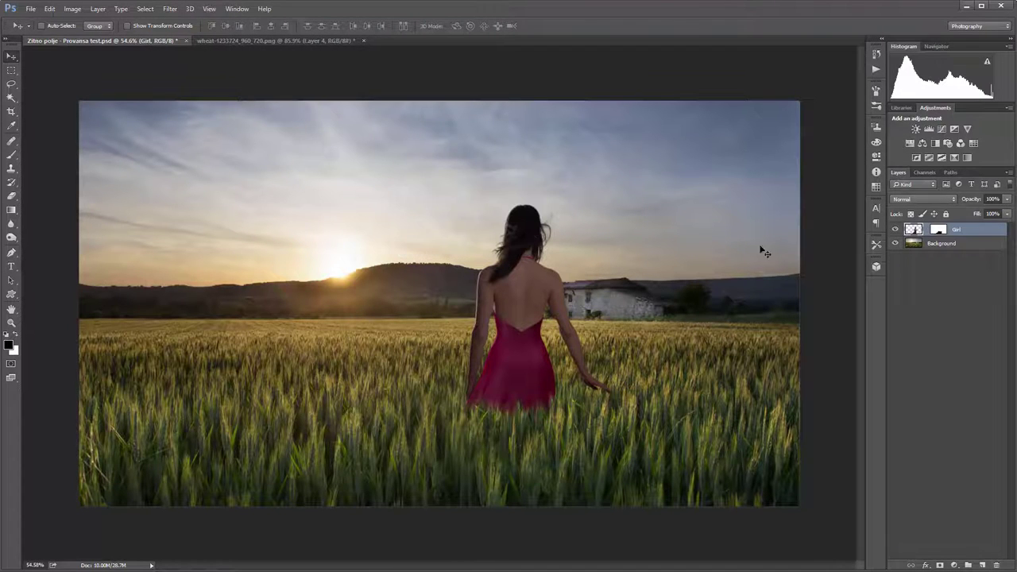
Step: Add a Curves adjustment above Background and pull the curve down to darken
click(912, 242)
key(b)
click(954, 565)
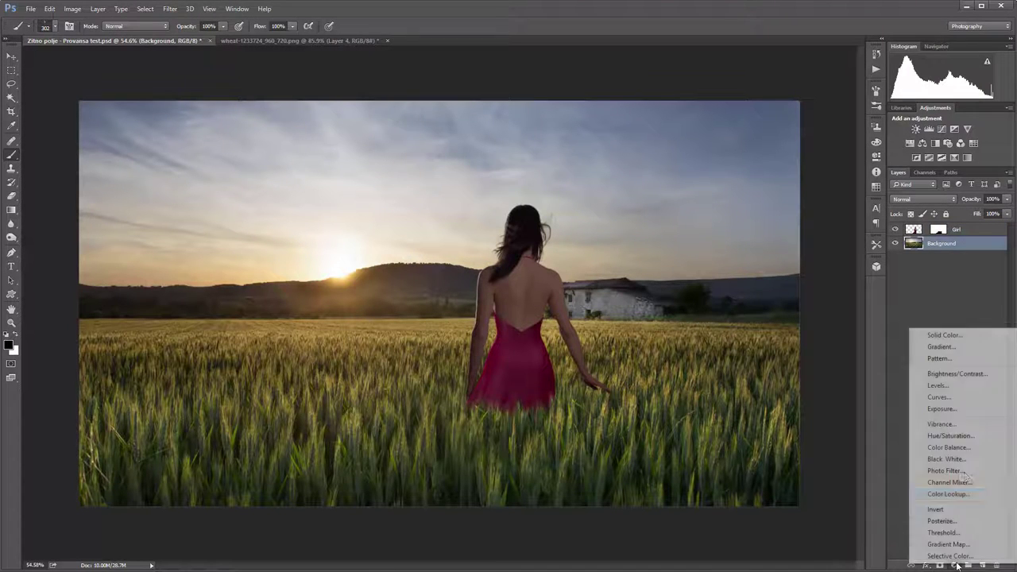
click(951, 397)
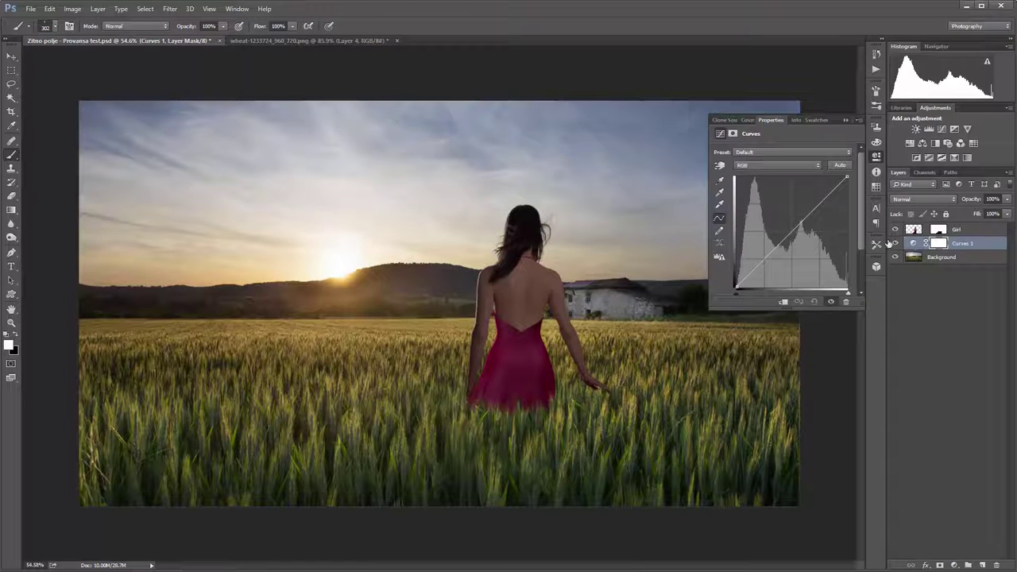
drag(793, 230, 794, 238)
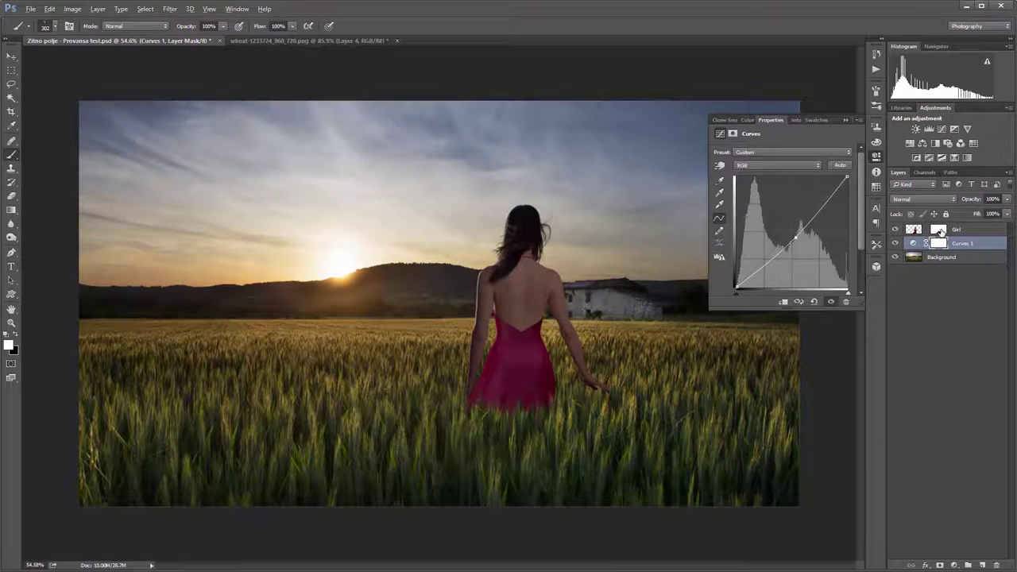
Step: Copy the Girl mask onto Curves 1, invert it, and compare the curve on and off
drag(941, 232, 940, 244)
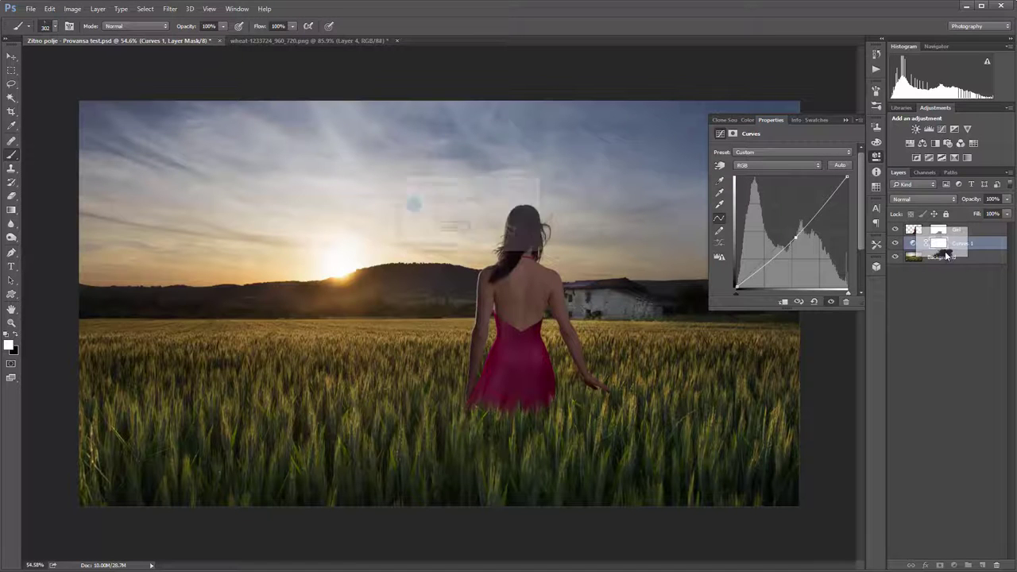
click(447, 228)
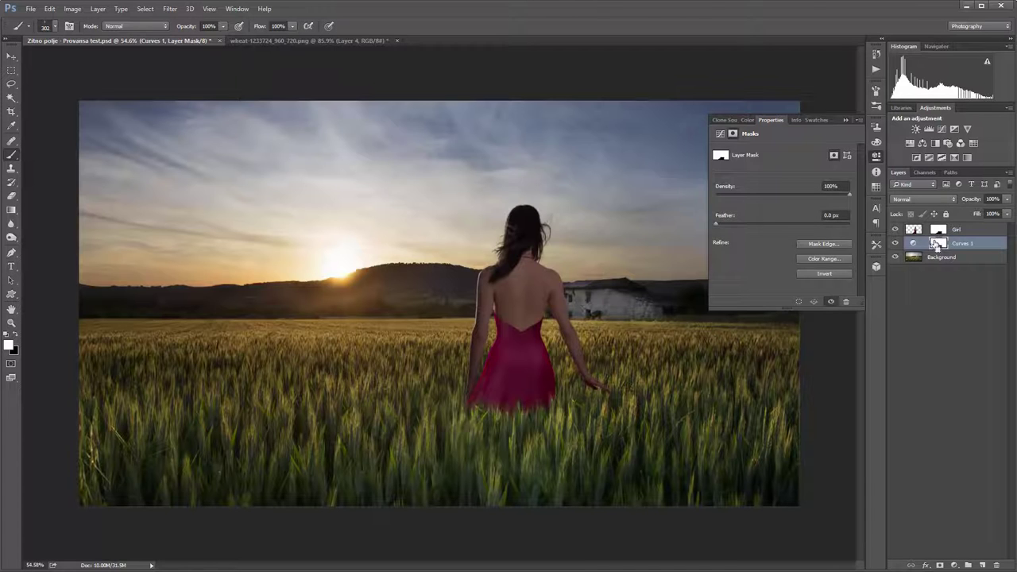
key(ctrl+i)
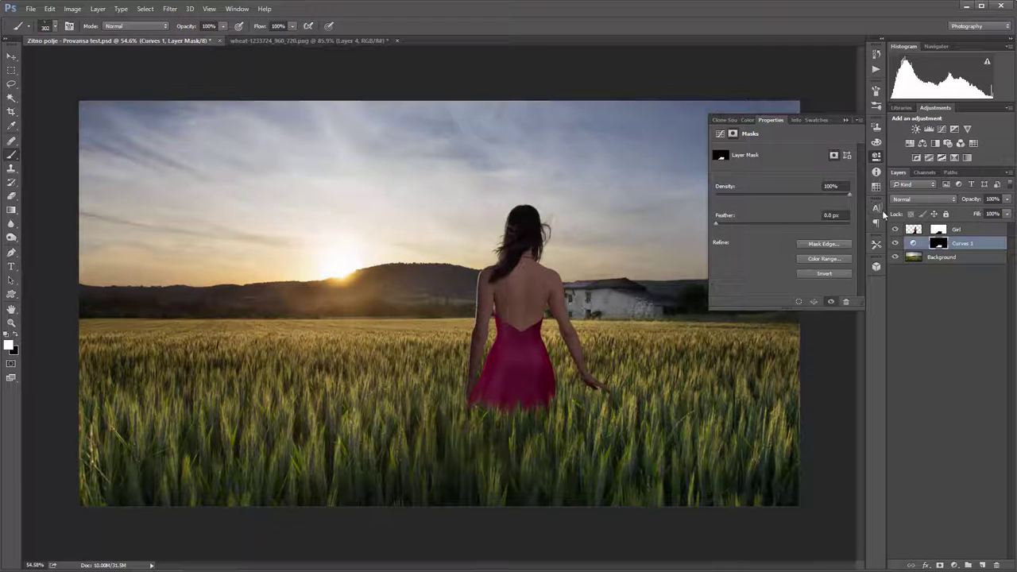
click(896, 243)
click(896, 244)
click(914, 244)
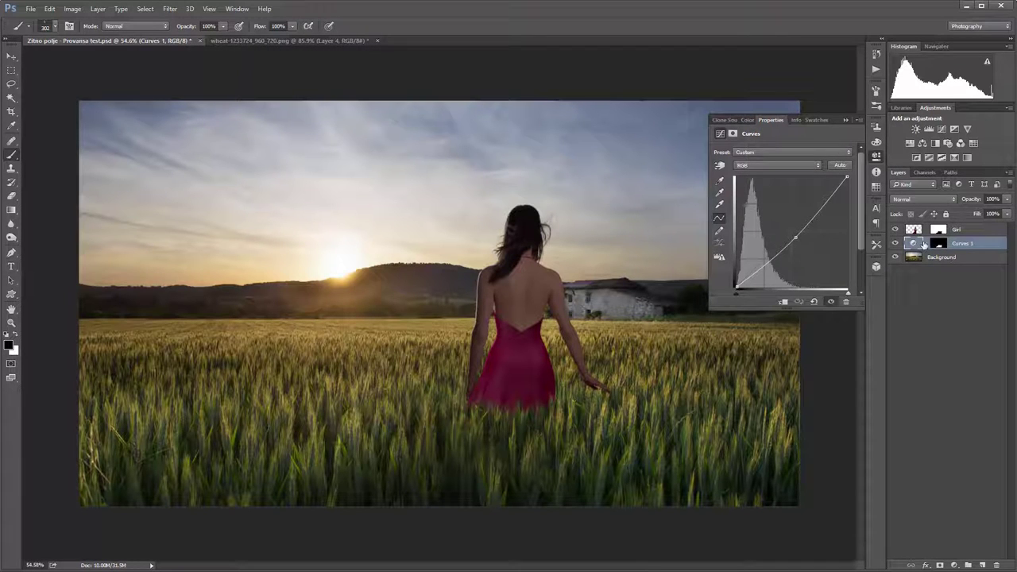
Step: Group Curves 1, give the group a black mask, and paint darkness below the dress with a 150 px brush
key(ctrl+g)
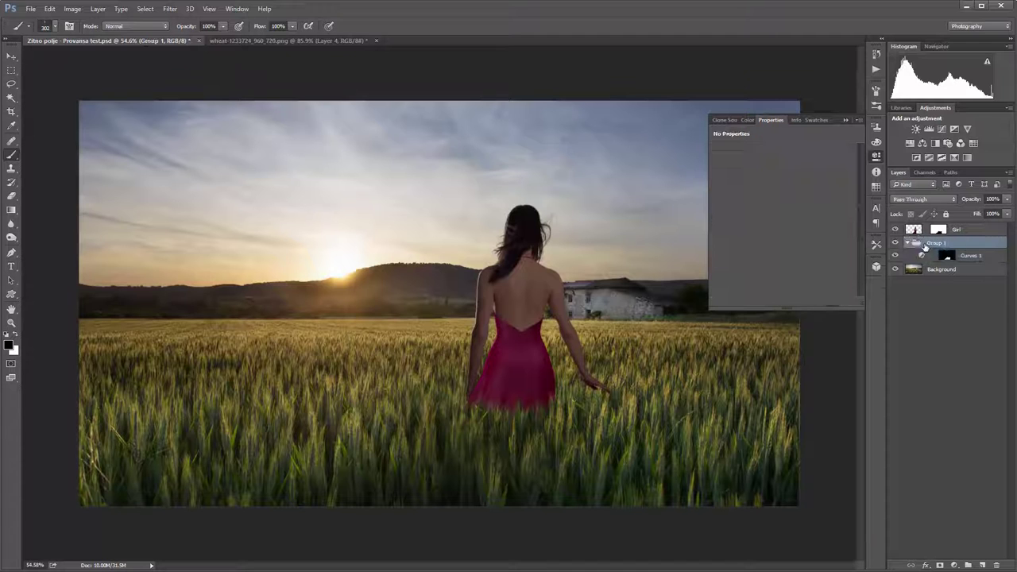
alt+click(940, 565)
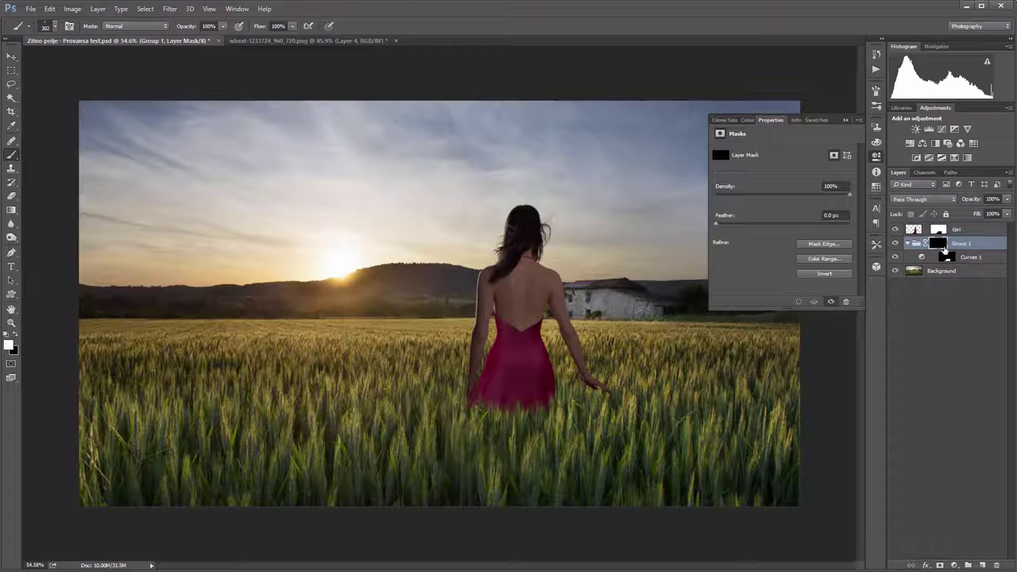
right_click(536, 343)
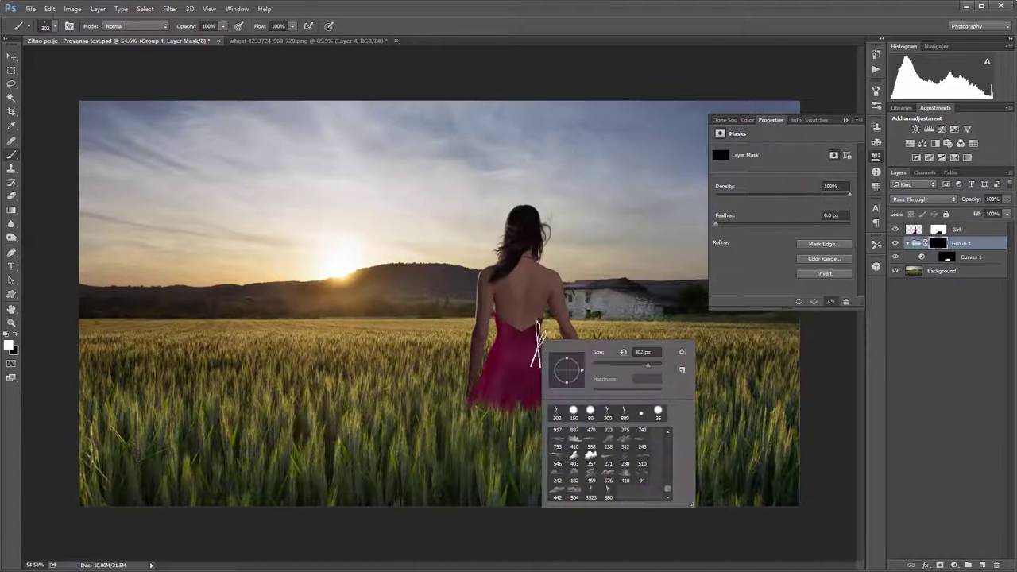
click(575, 413)
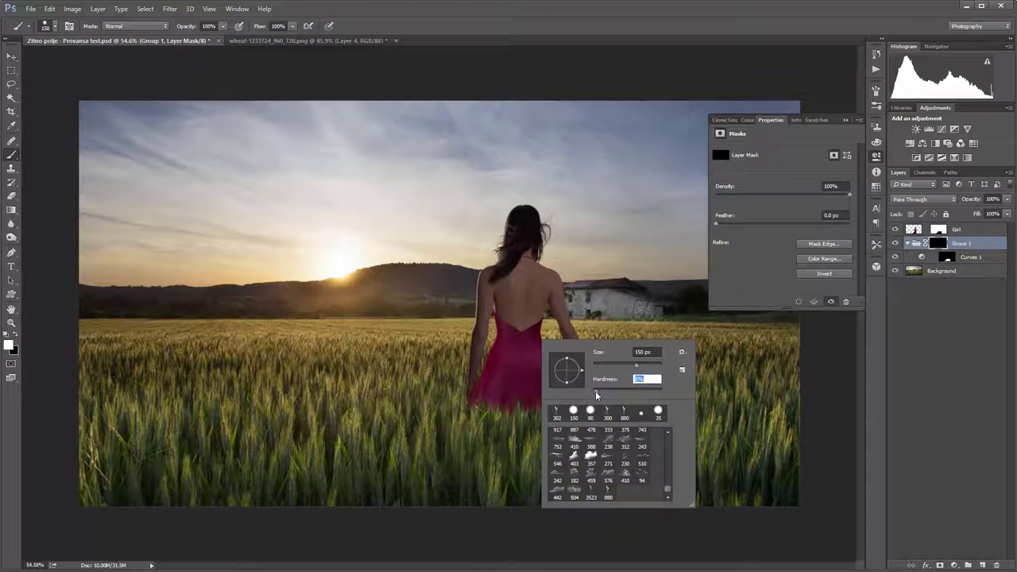
key(Return)
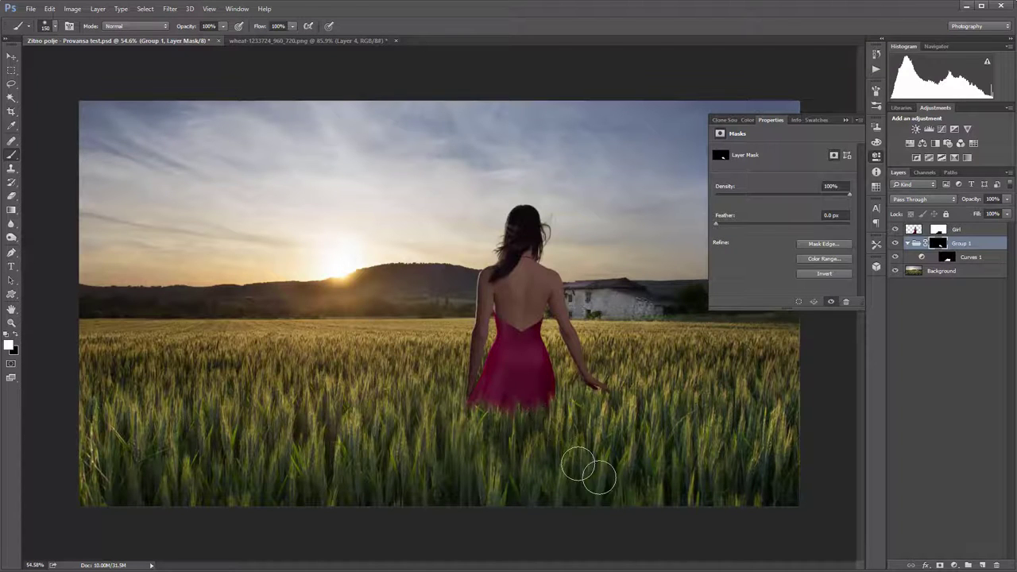
drag(523, 441, 581, 443)
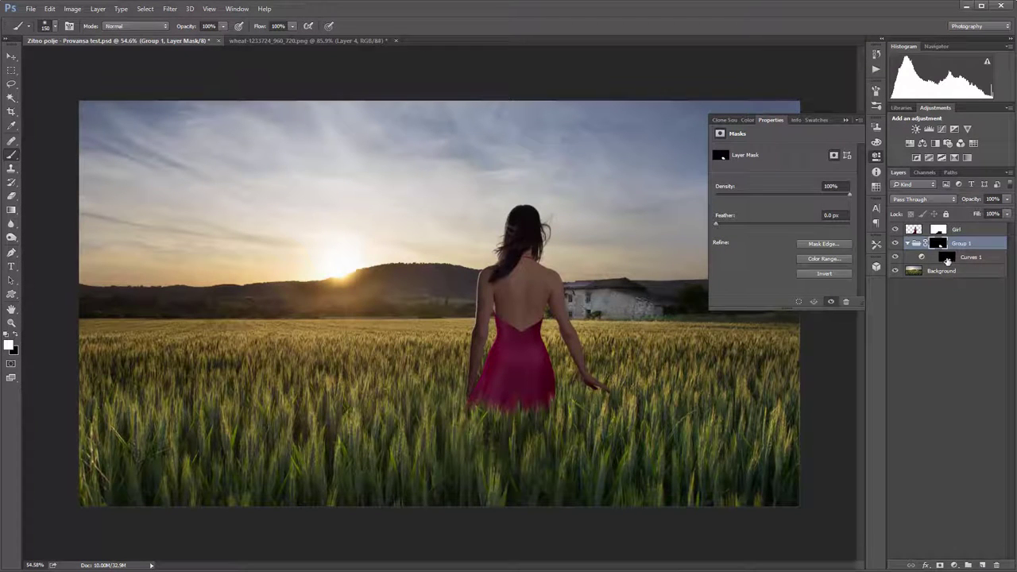
Step: Delete the Curves 1 layer's own mask
click(947, 258)
right_click(948, 259)
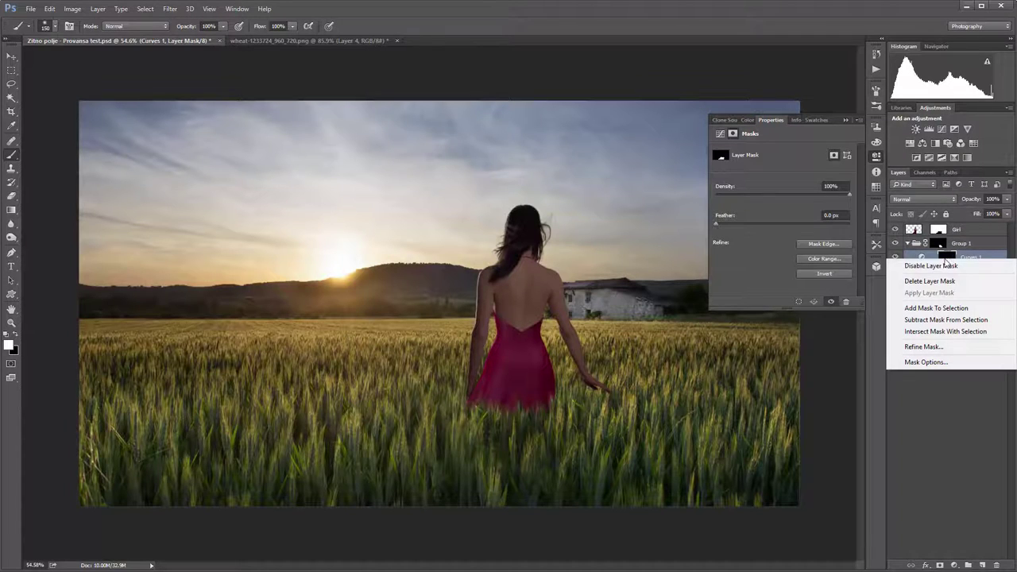
click(945, 282)
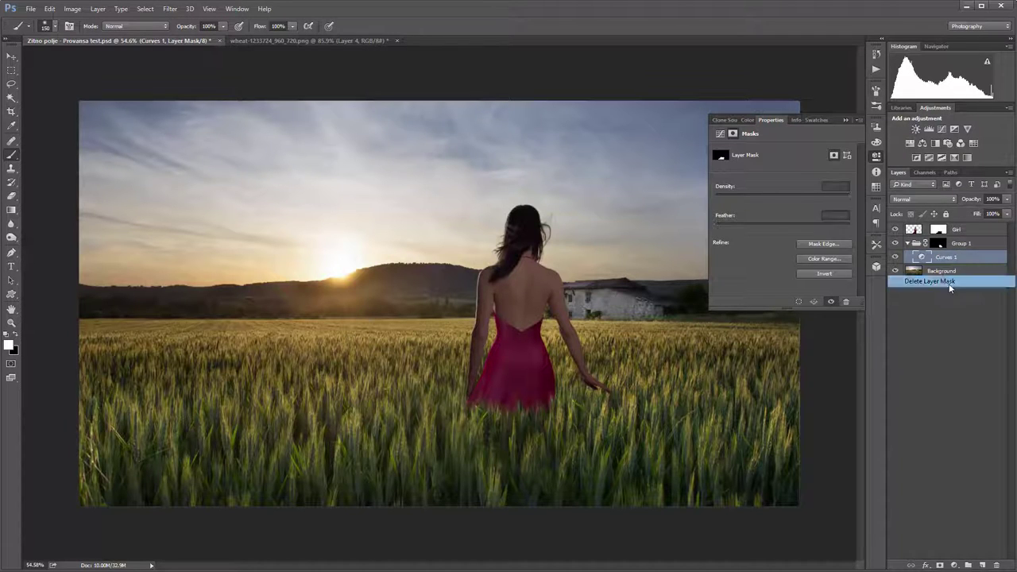
Step: Target the group mask with white paint and a 25 px brush, then close the mask properties
click(938, 244)
key(x)
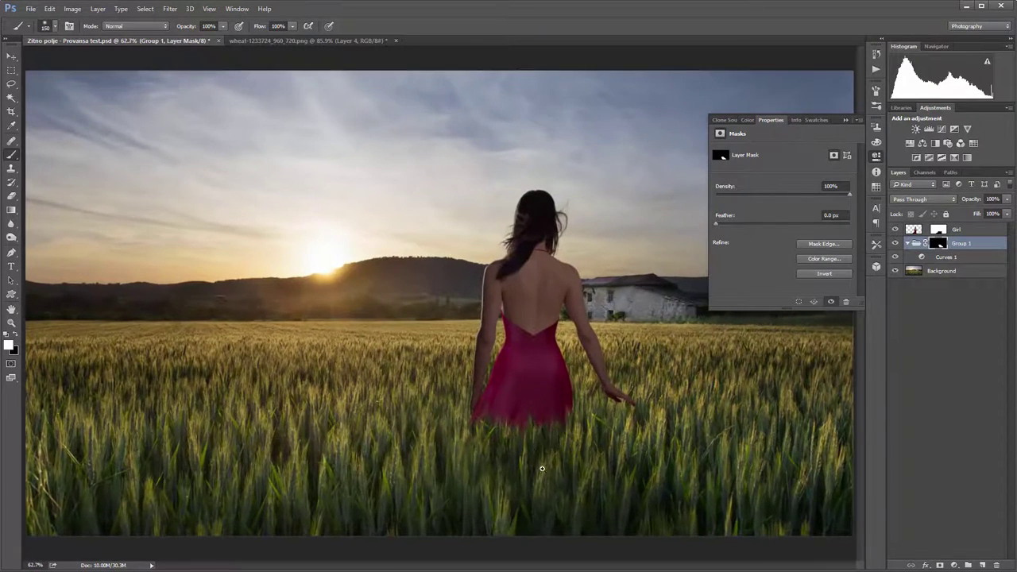
scroll(548, 453, up, 2)
scroll(525, 398, up, 2)
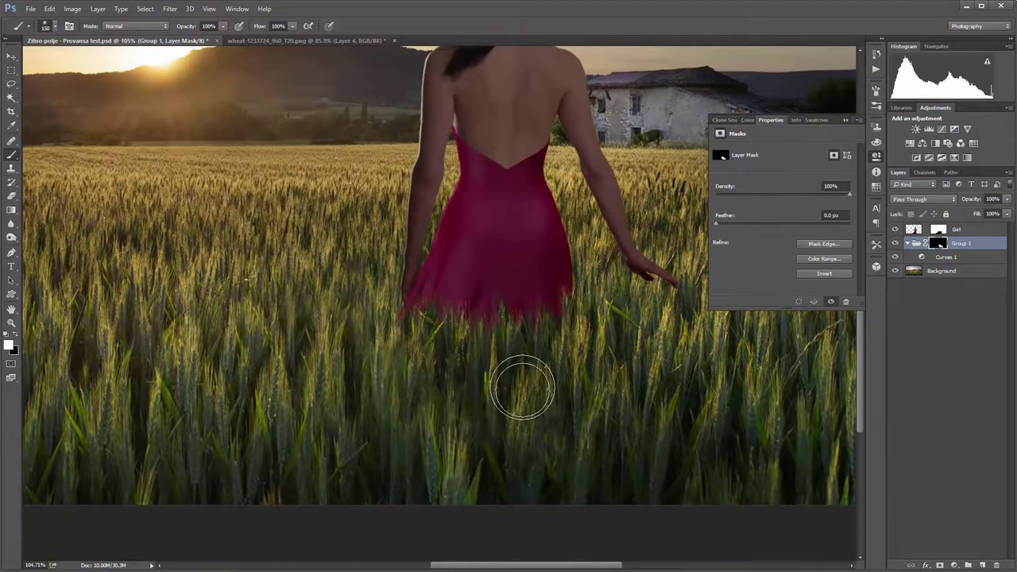
key(bracketleft)
key(bracketleft)
key(bracketleft)
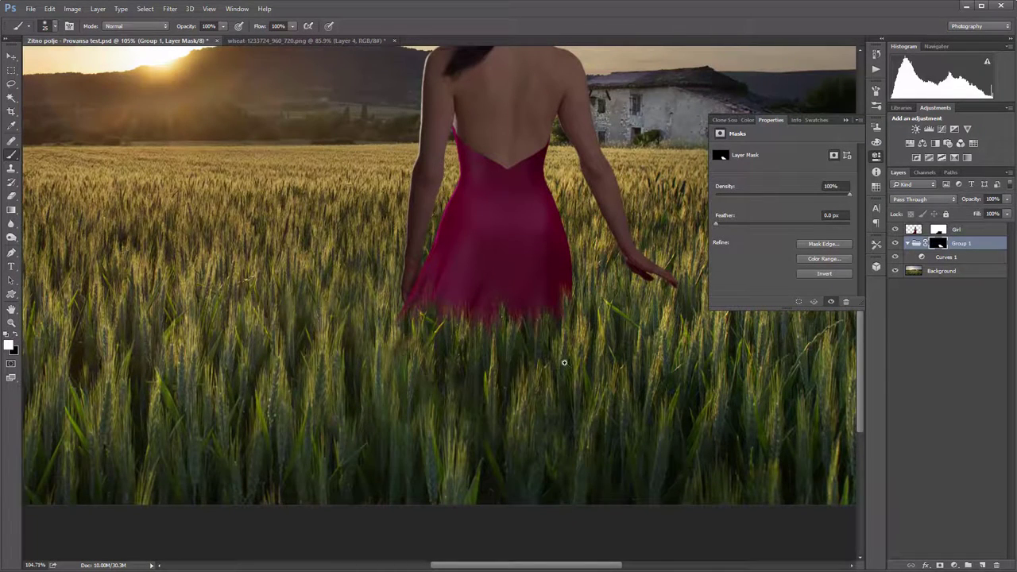
scroll(560, 358, down, 1)
scroll(545, 334, down, 1)
scroll(540, 373, down, 2)
scroll(540, 390, down, 1)
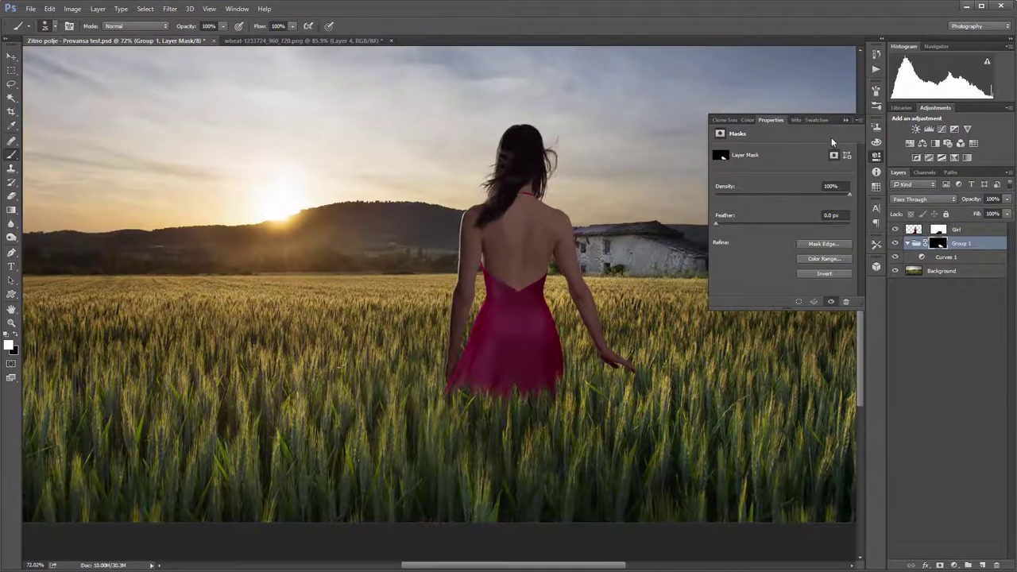
click(820, 147)
scroll(563, 294, down, 1)
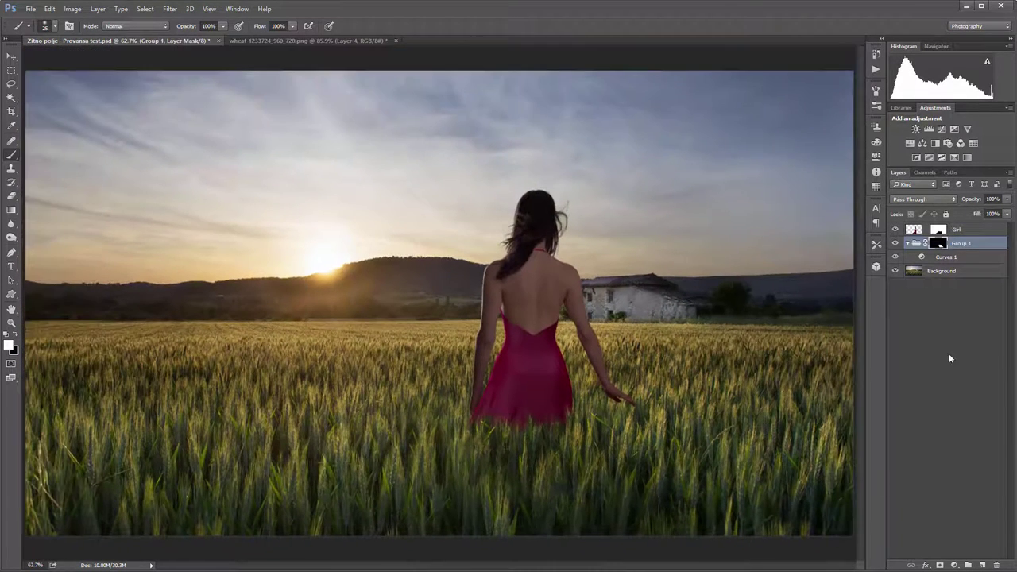
Step: Add a Hue/Saturation adjustment above Curves 1 inside the group
click(922, 258)
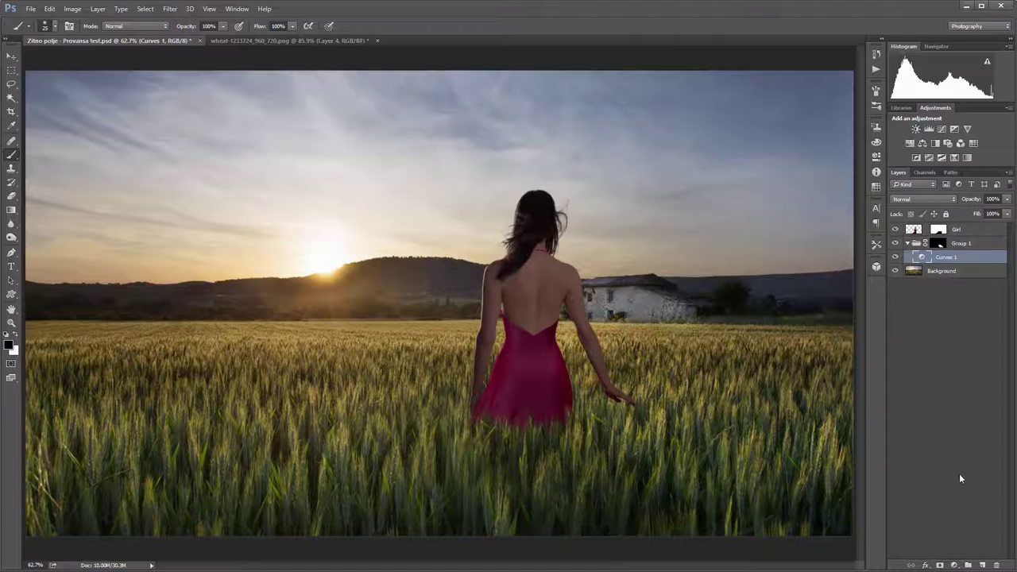
click(955, 565)
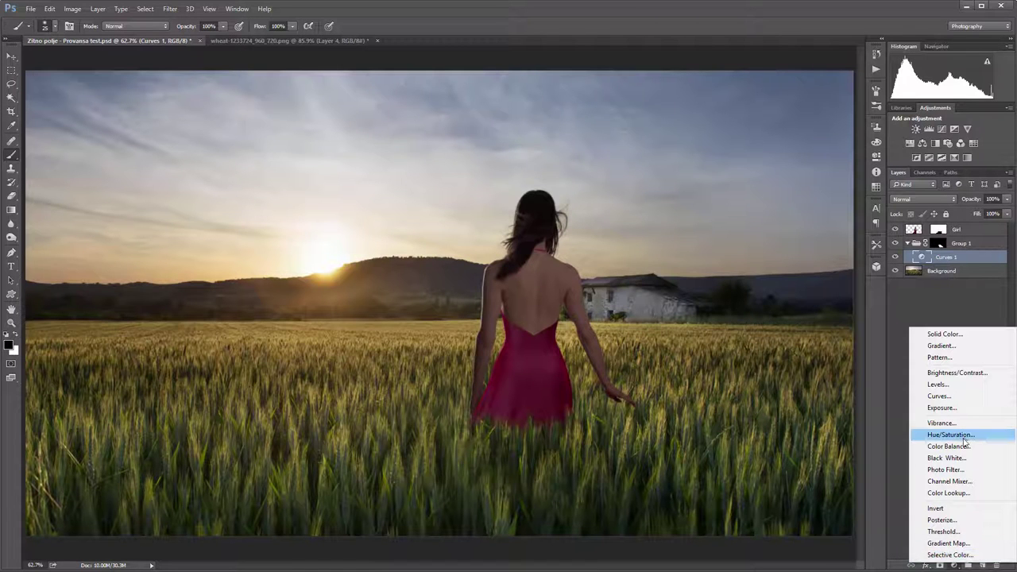
click(962, 438)
Step: Set the Yellows range to Hue +28, Saturation -30 and Lightness -25
click(788, 168)
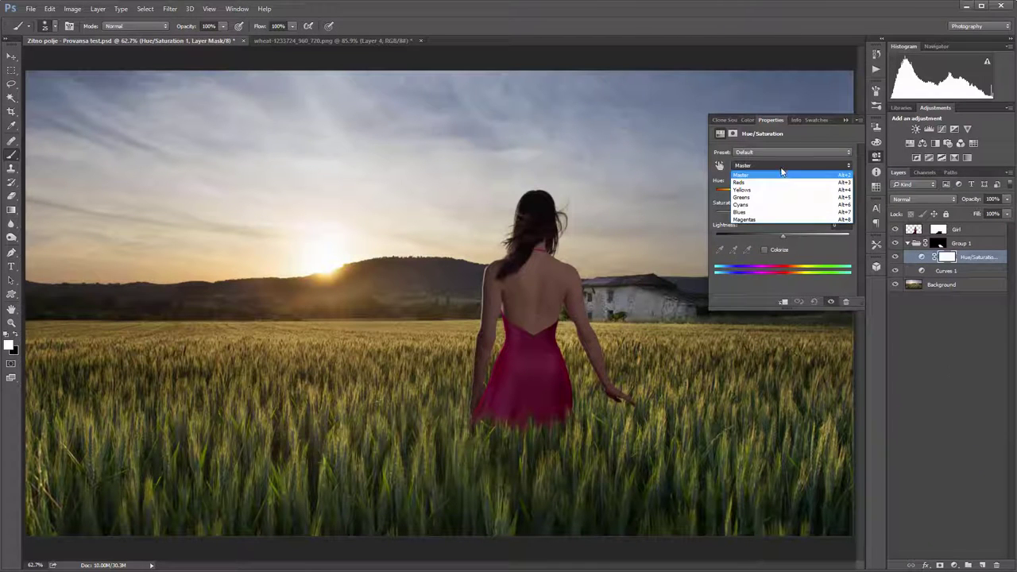
click(774, 191)
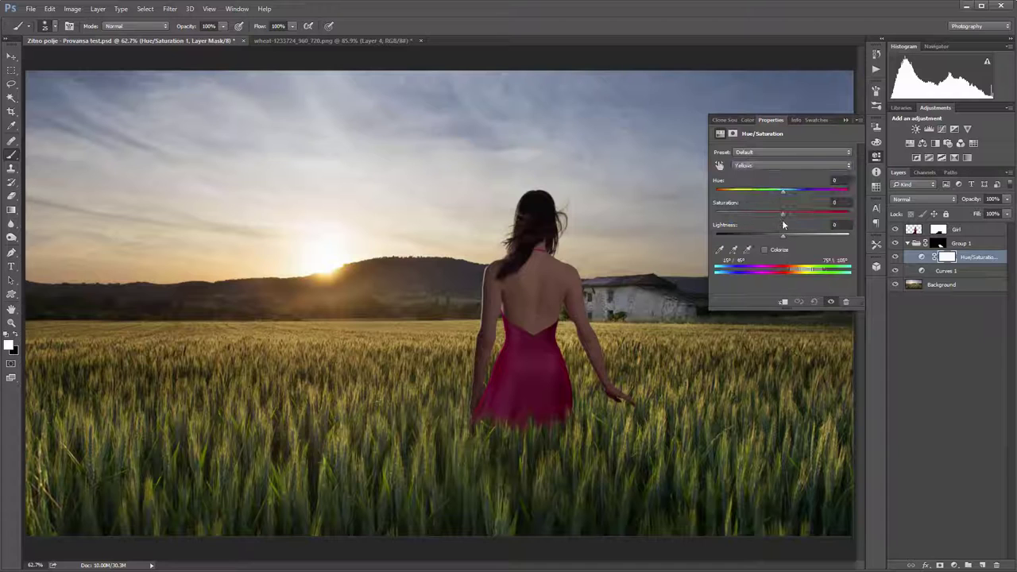
drag(784, 189, 792, 190)
drag(783, 214, 774, 215)
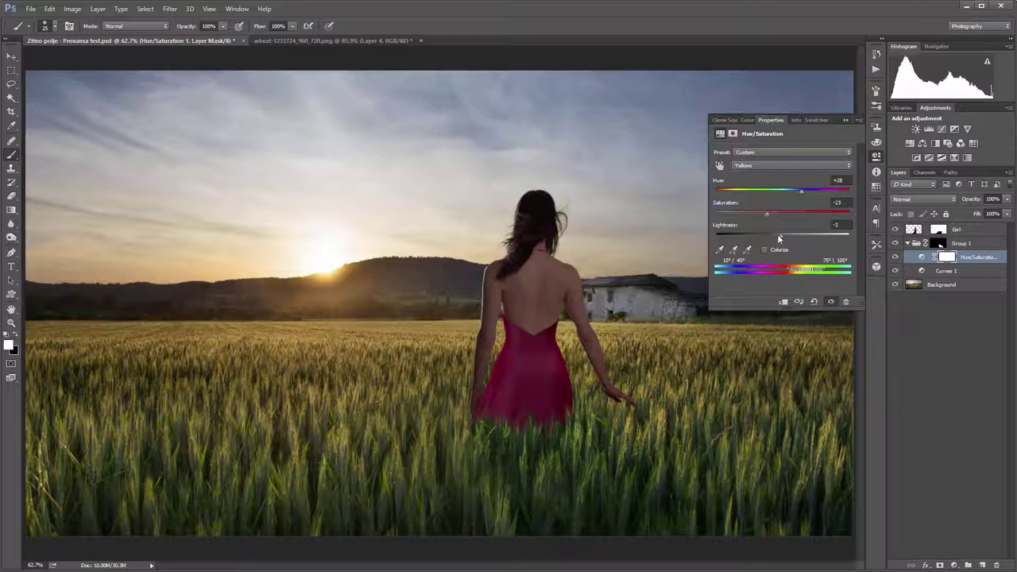
drag(782, 235, 764, 235)
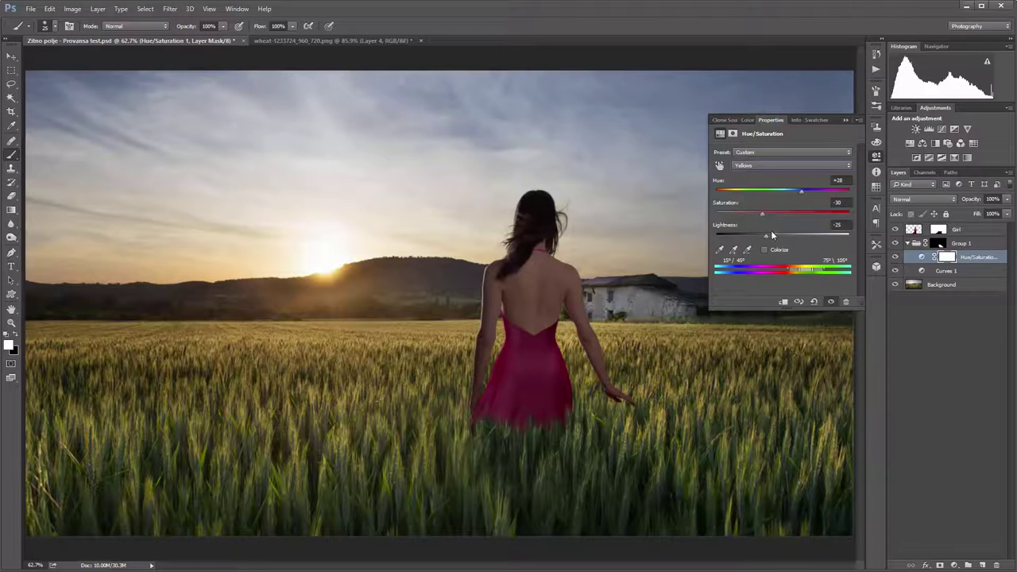
click(845, 120)
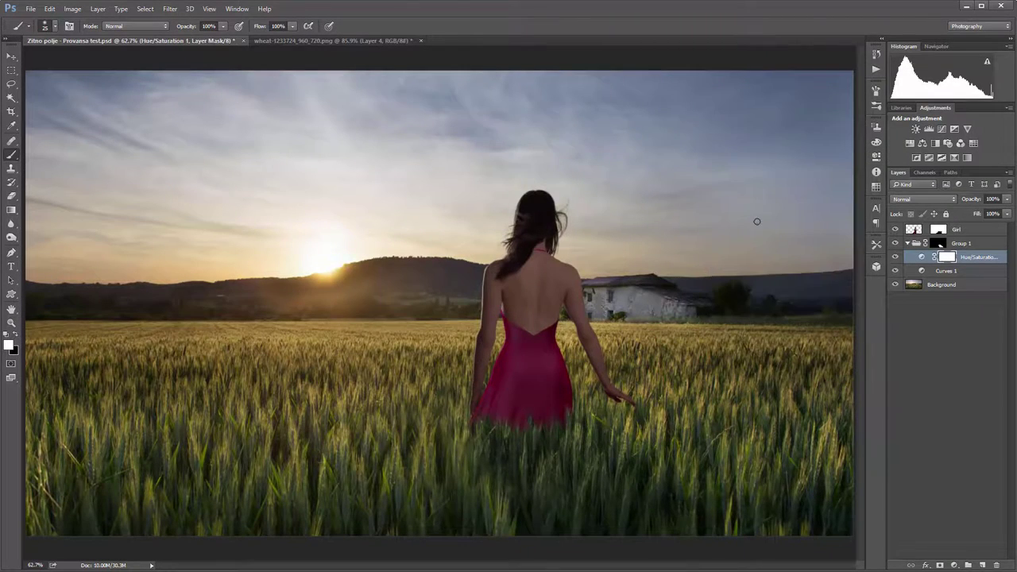
scroll(572, 445, up, 3)
scroll(584, 384, down, 1)
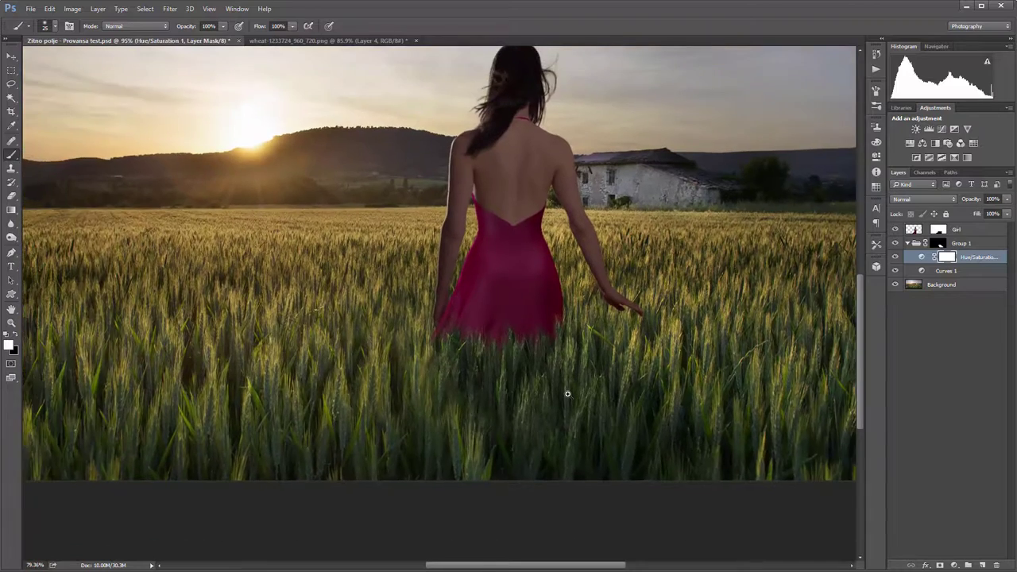
scroll(569, 393, up, 1)
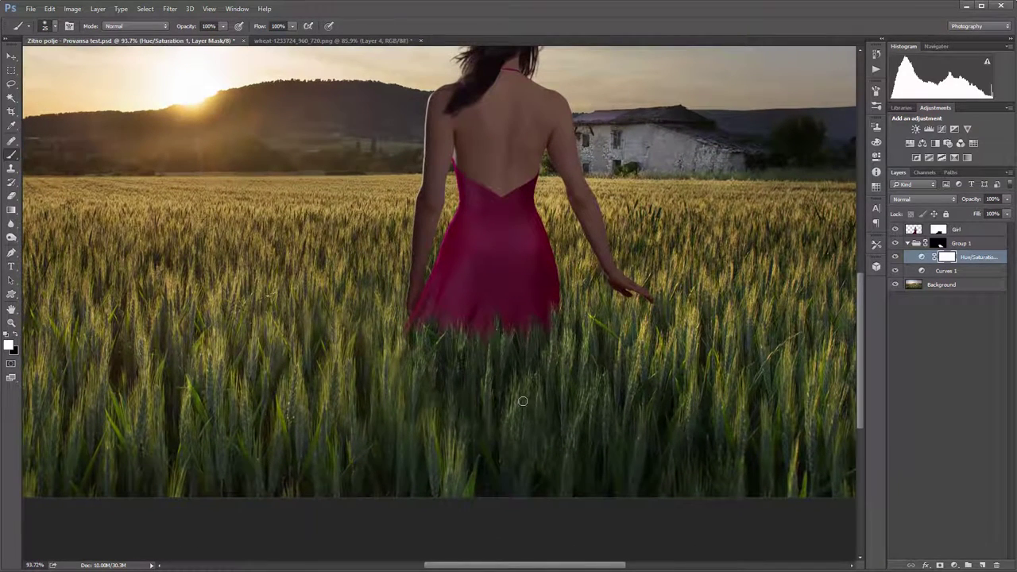
scroll(543, 373, down, 2)
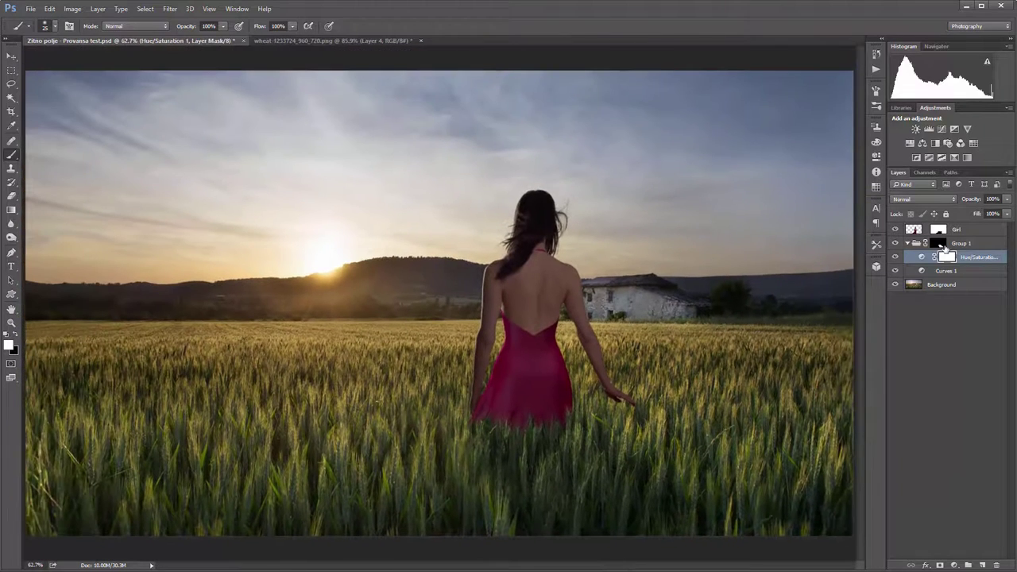
Step: Rename Group 1 to 'Shadow'
click(940, 244)
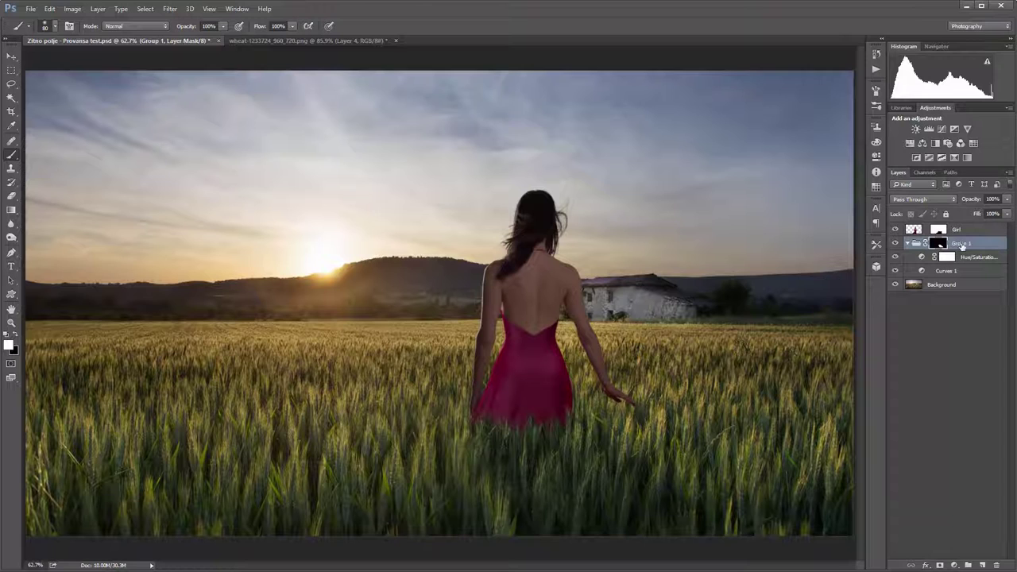
double_click(961, 244)
text(Shadow)
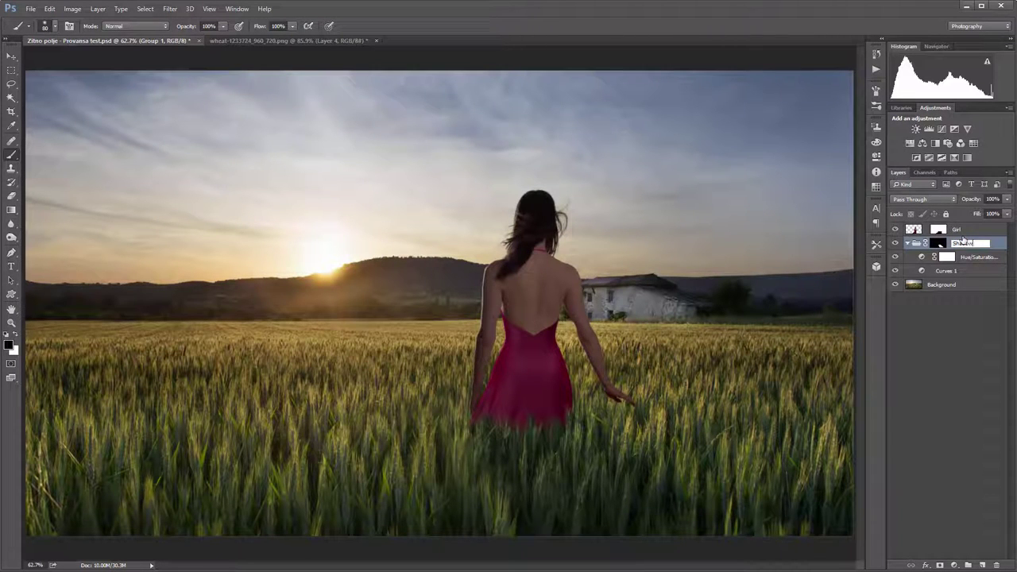
key(Return)
Step: Refine the Shadow mask around the dress hem, alternating white and black at varying brush sizes
click(941, 243)
key(x)
key(bracketright)
key(bracketright)
key(bracketright)
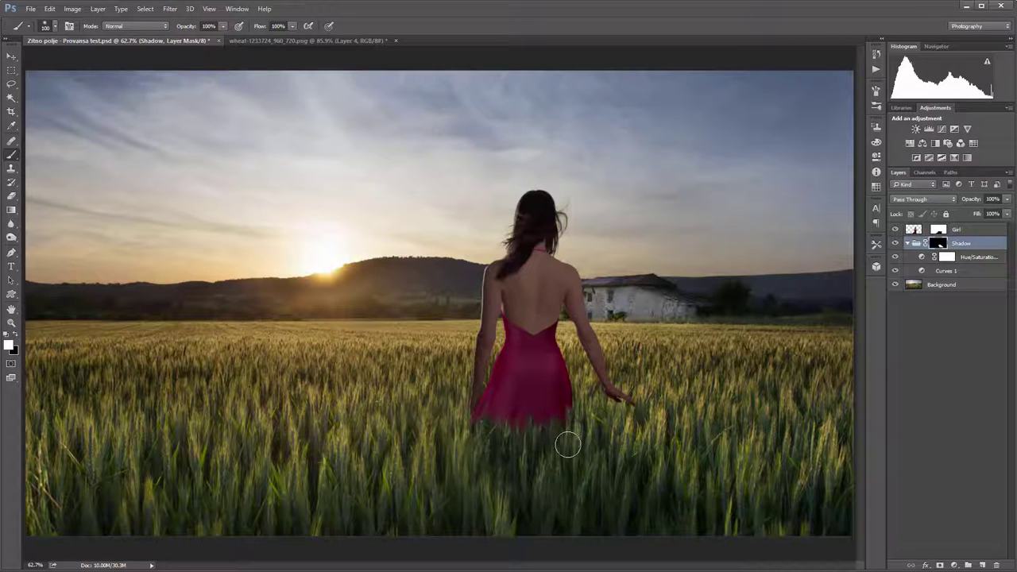
key(x)
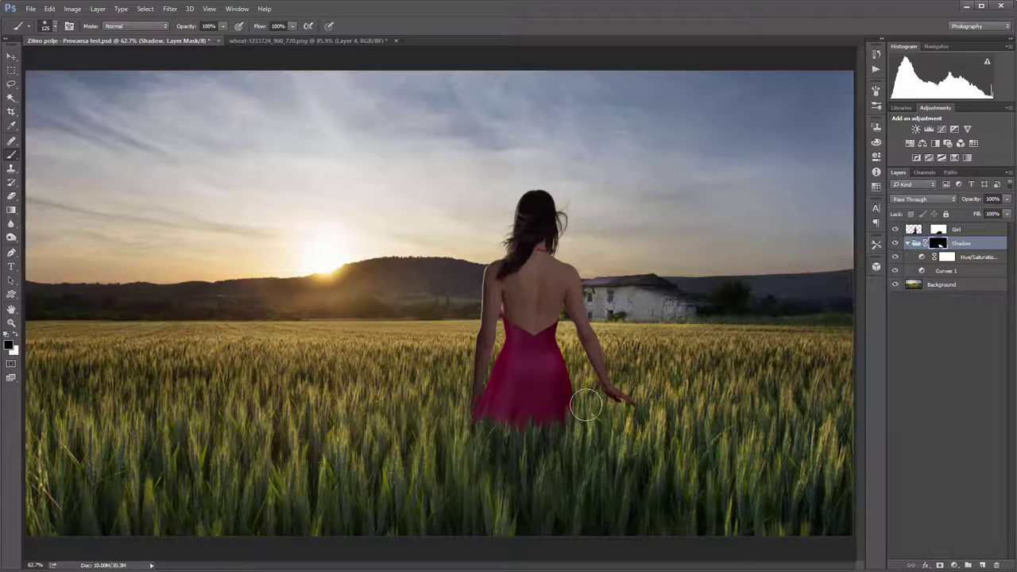
key(x)
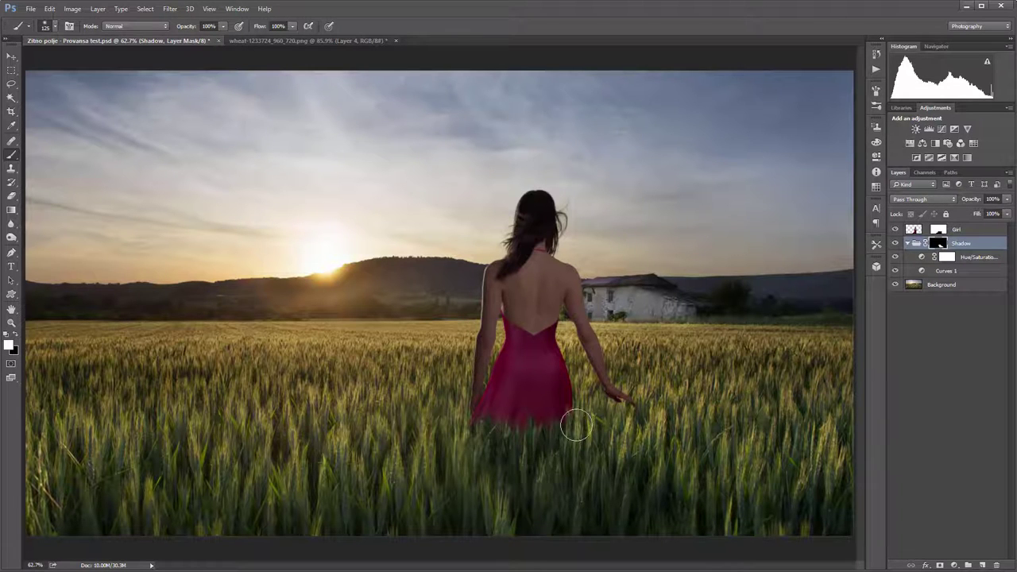
scroll(572, 430, up, 5)
key(bracketleft)
key(bracketleft)
key(bracketleft)
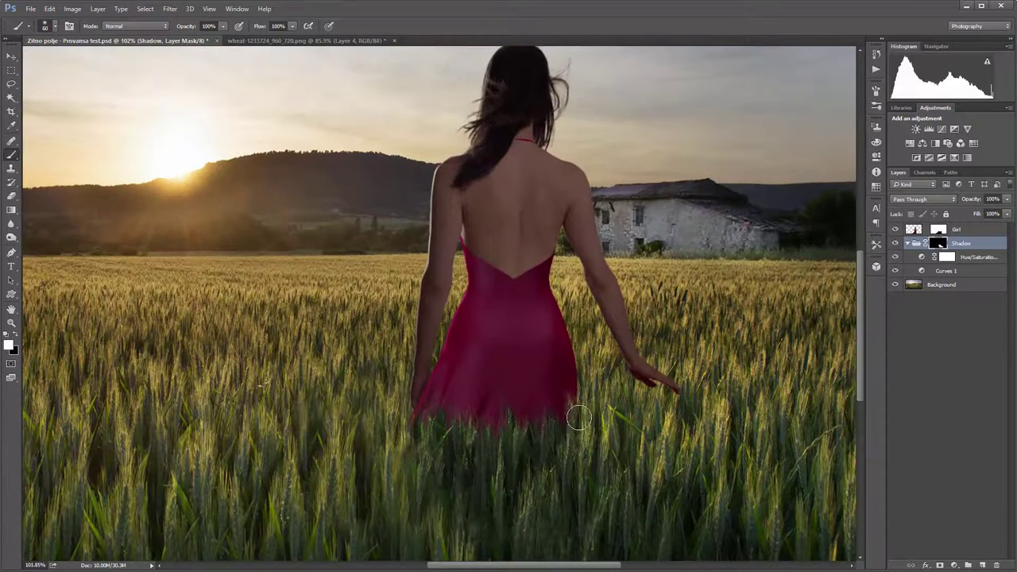
key(x)
key(bracketleft)
key(bracketleft)
key(bracketleft)
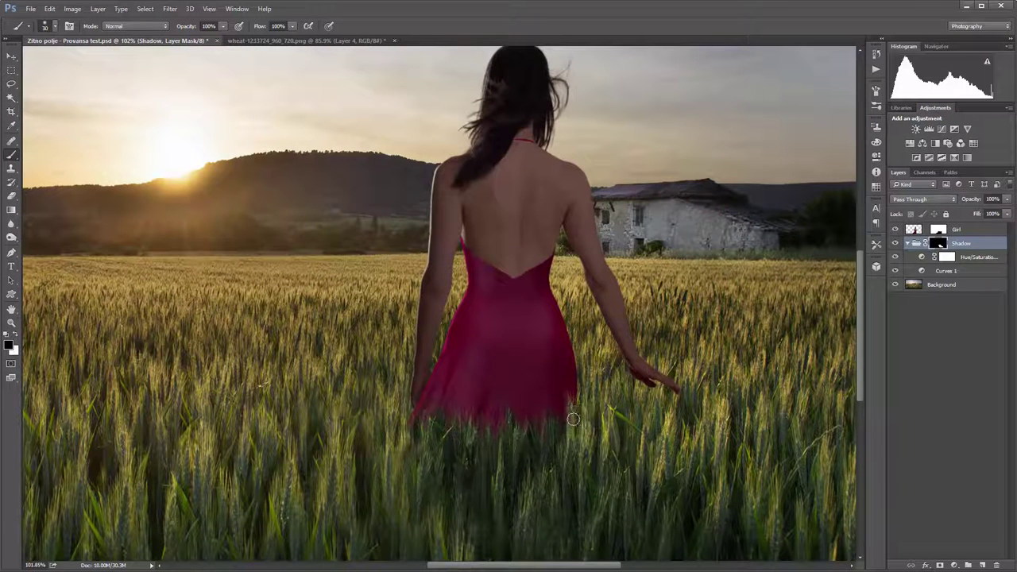
key(x)
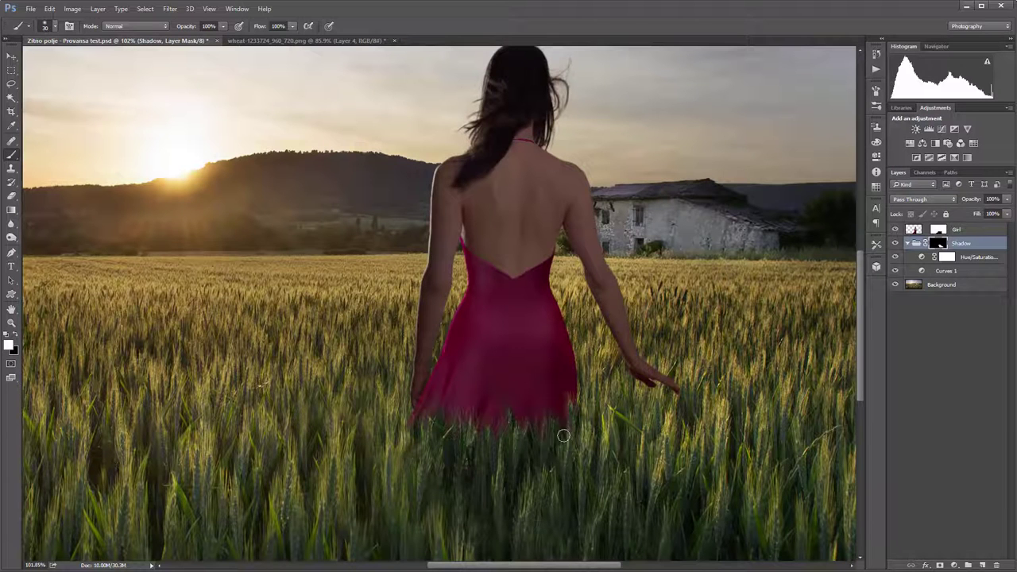
scroll(564, 457, down, 5)
scroll(564, 457, down, 2)
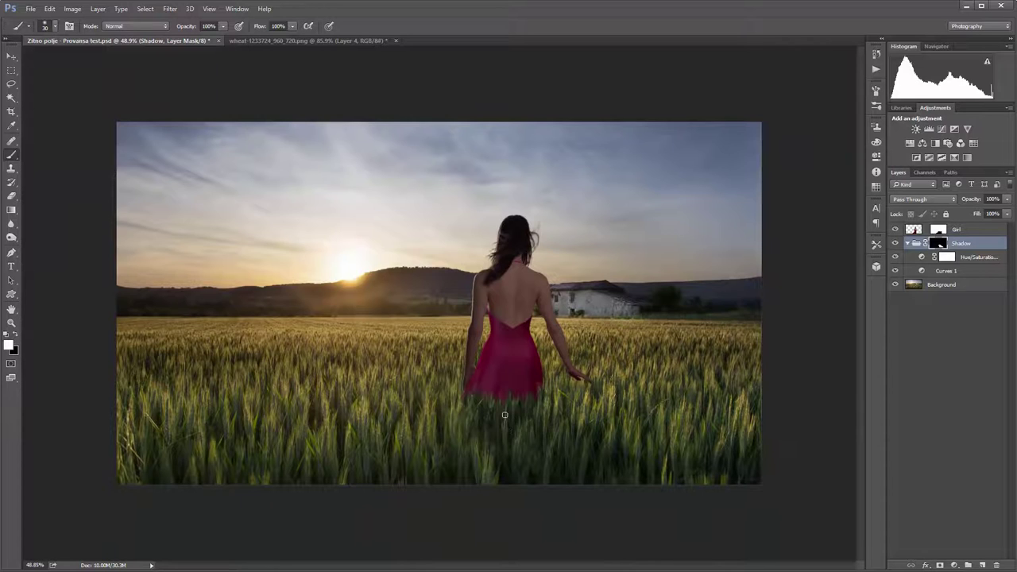
Step: Load the RGB channel's brightness as a selection on Hue/Saturation, with the Shadow group shown again
click(896, 243)
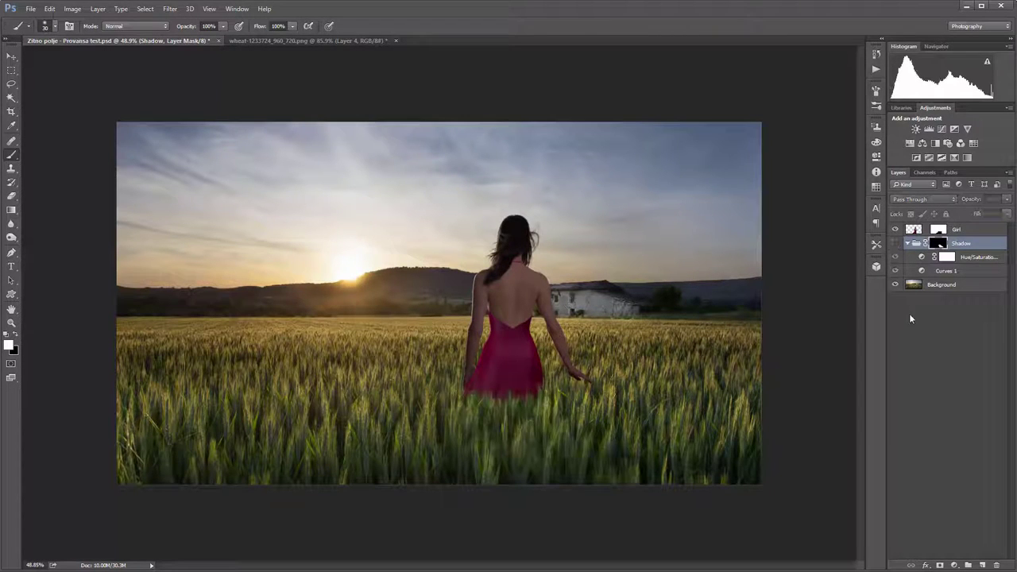
click(922, 257)
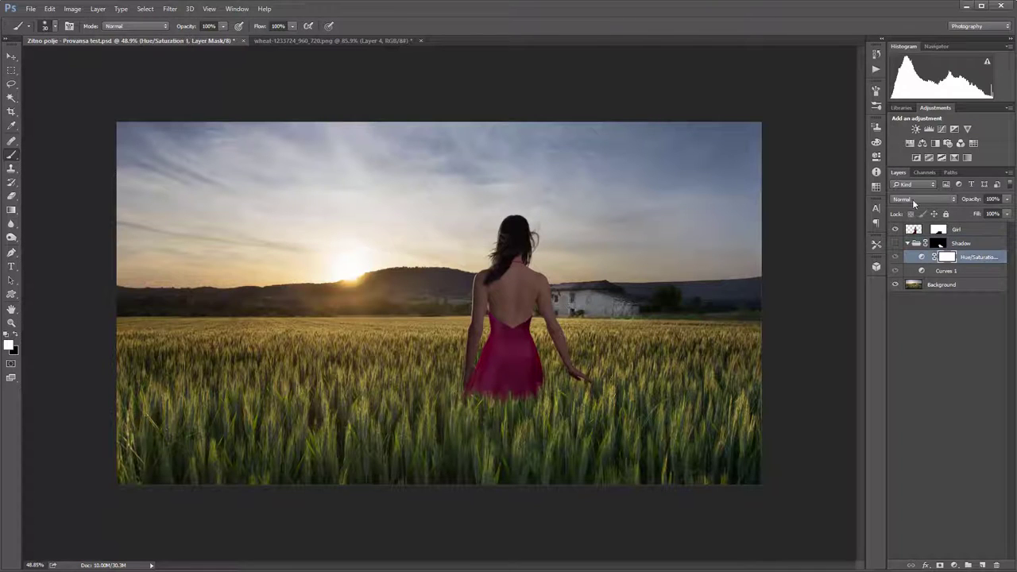
click(923, 172)
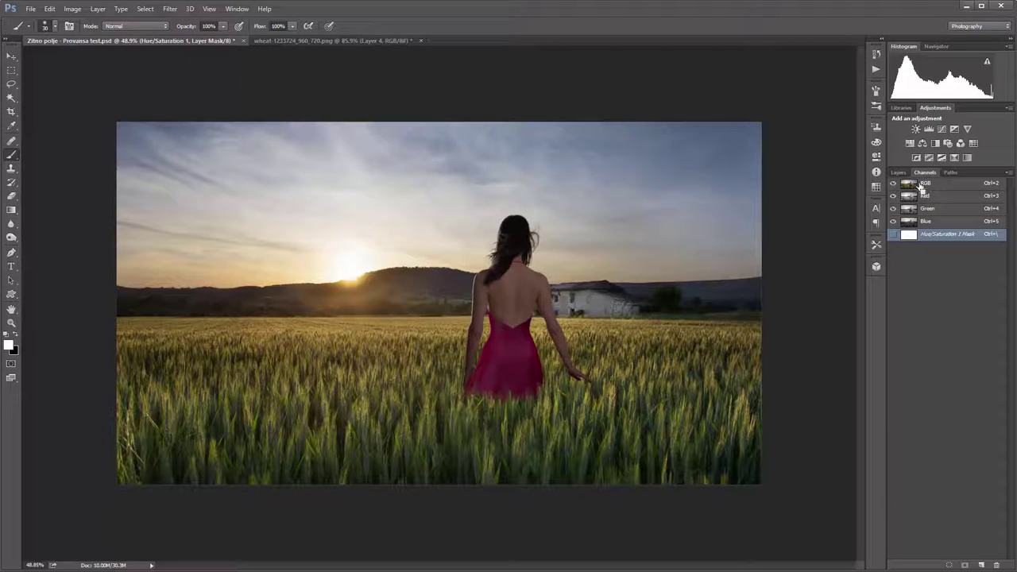
ctrl+click(910, 185)
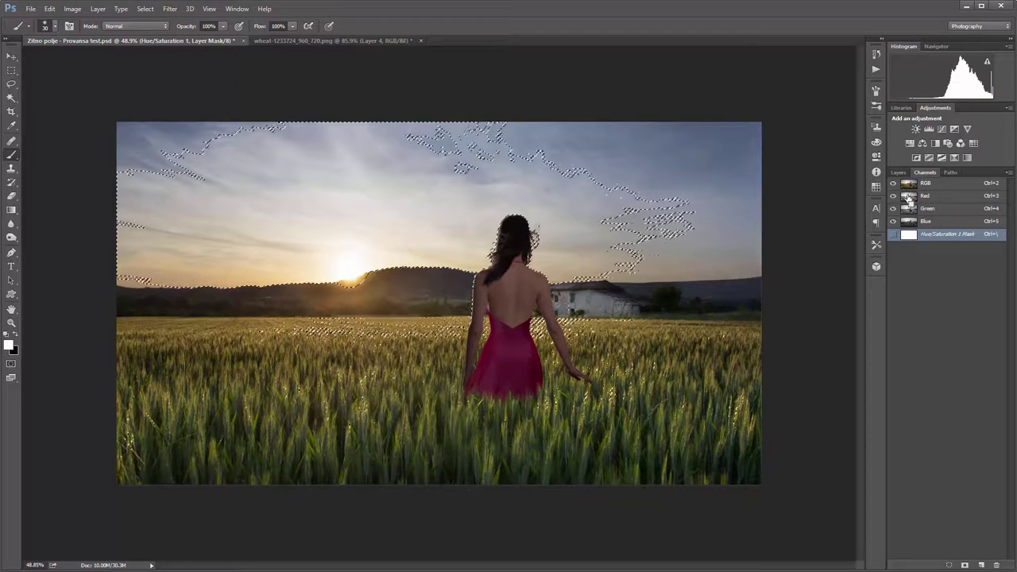
click(898, 173)
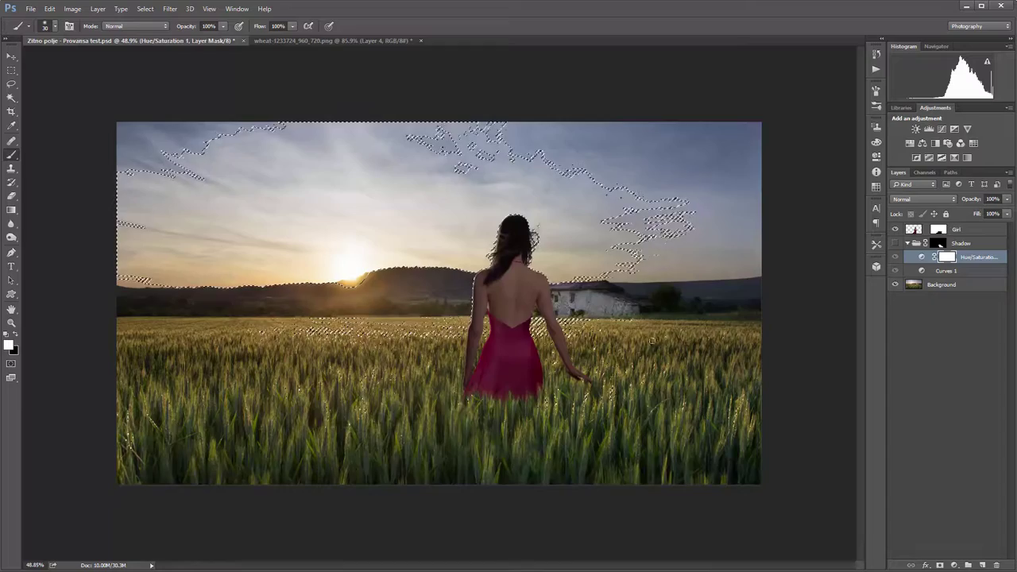
scroll(549, 427, up, 2)
scroll(548, 427, up, 2)
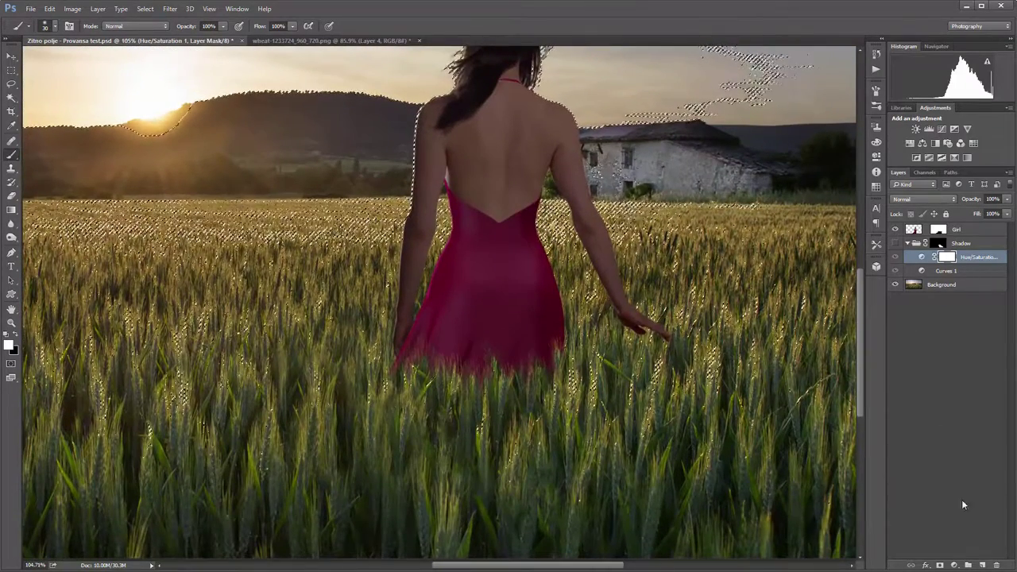
click(896, 243)
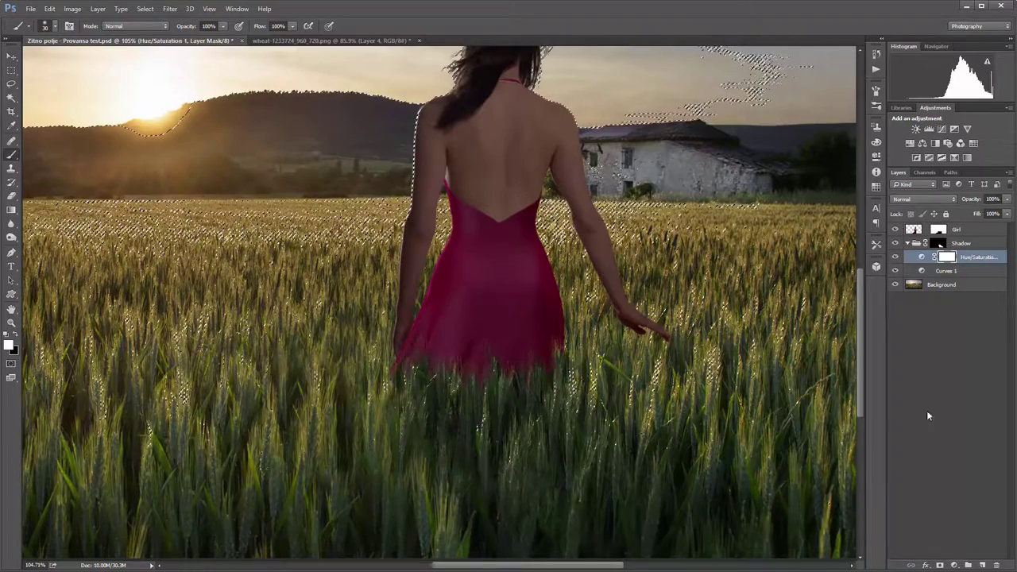
Step: Add a Curves 2 adjustment layer masked by the highlight selection
click(953, 565)
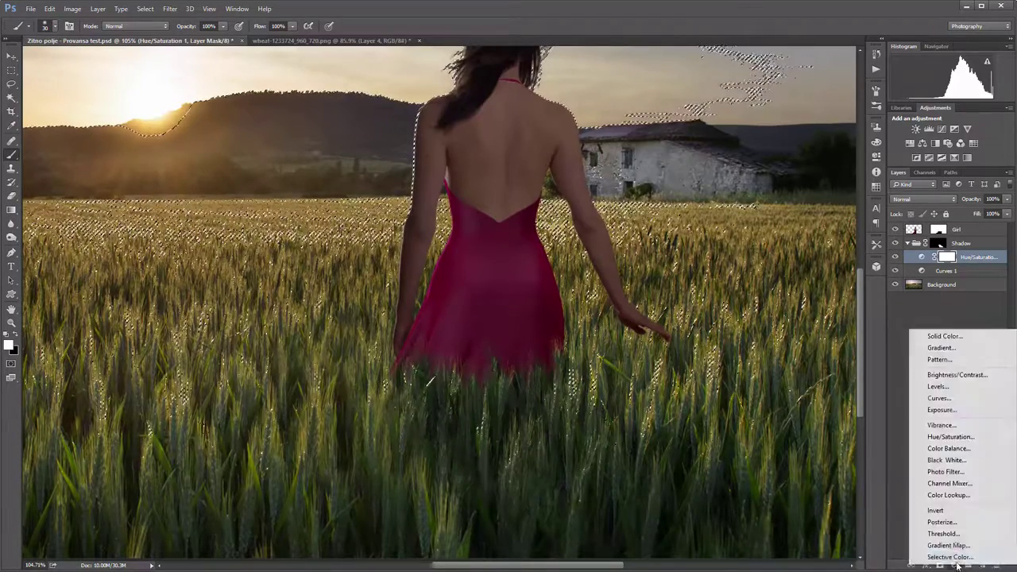
click(953, 399)
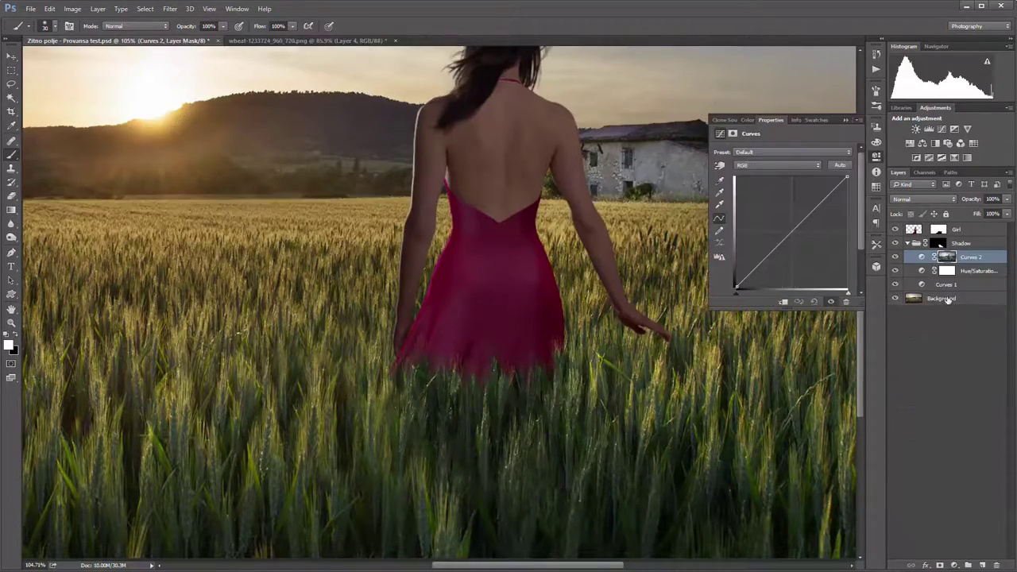
alt+click(947, 257)
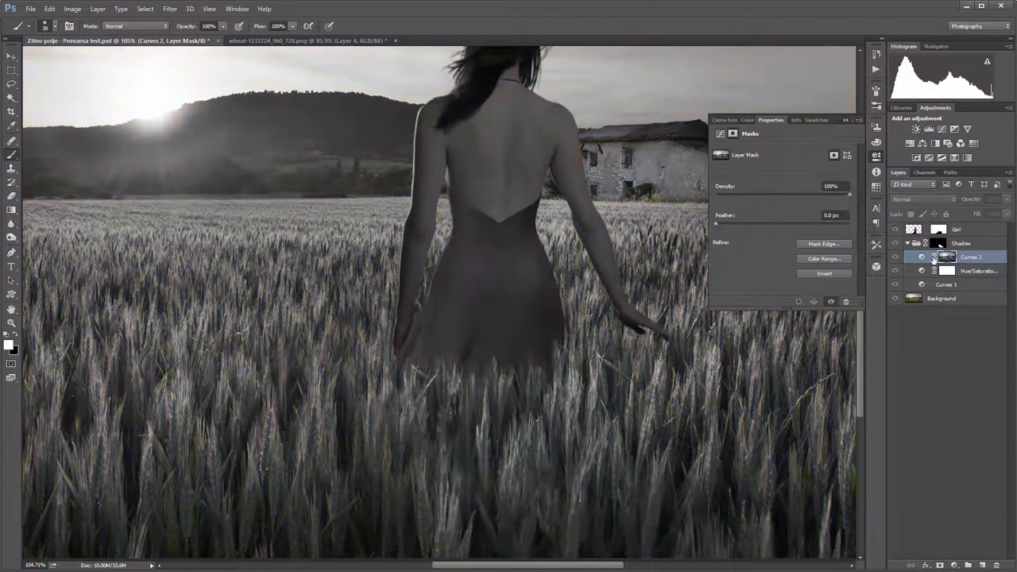
click(845, 120)
scroll(626, 322, down, 5)
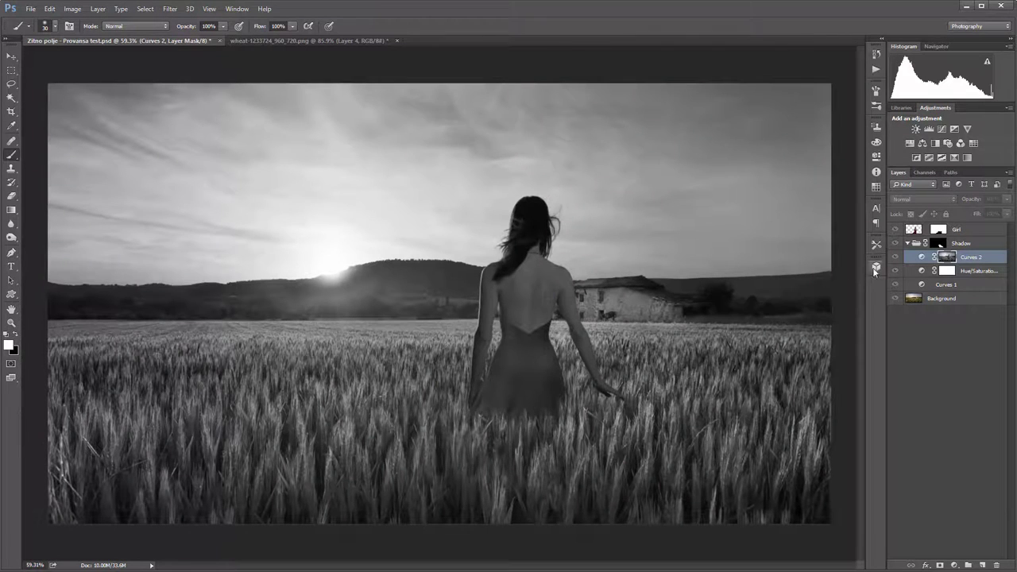
alt+click(944, 259)
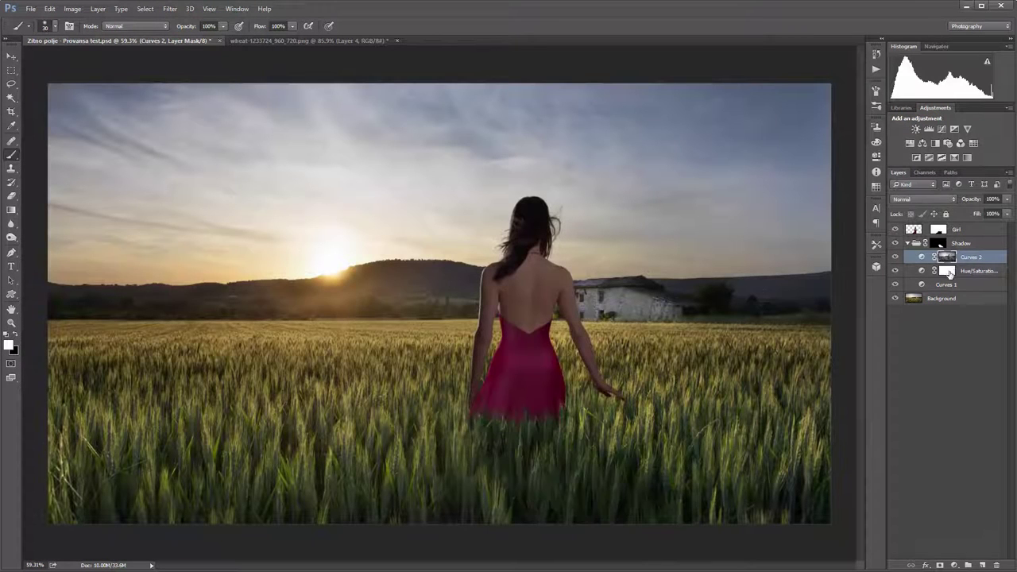
Step: Bow the Curves 2 curve down and lower its top endpoint to darken the highlights
double_click(923, 258)
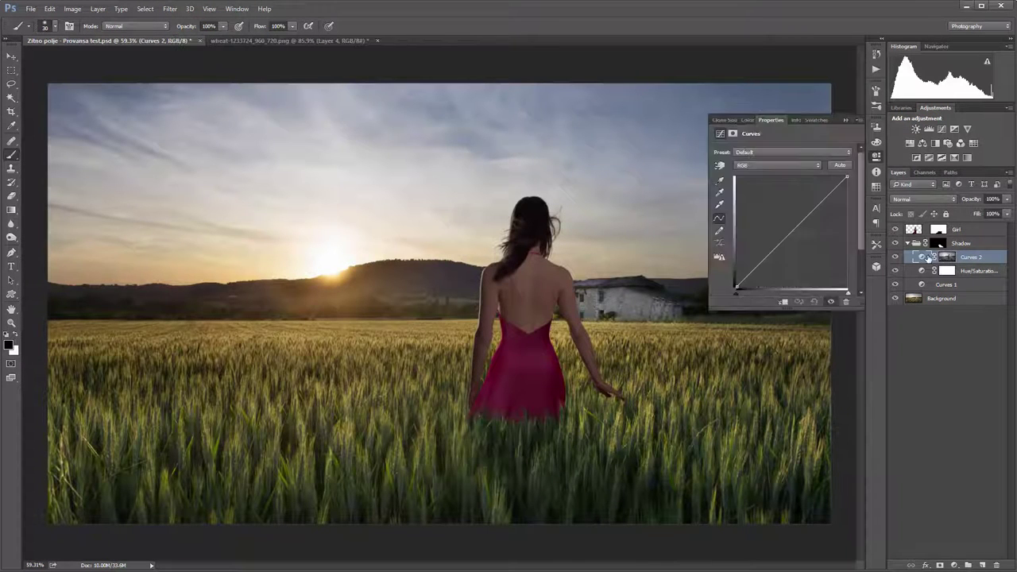
drag(823, 201, 824, 214)
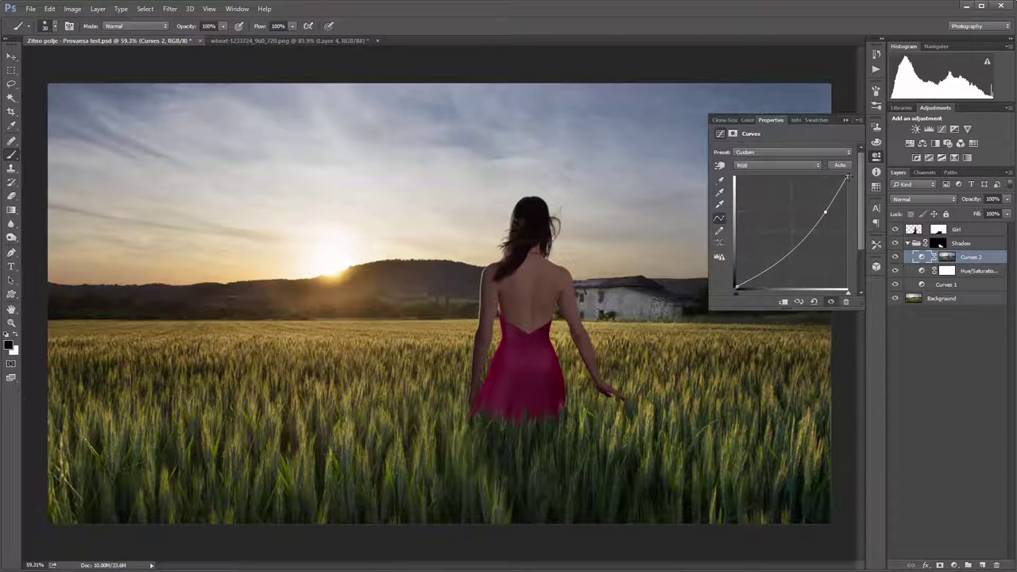
mouse_move(847, 177)
mouse_down()
mouse_move(848, 194)
mouse_move(826, 215)
mouse_up()
click(846, 120)
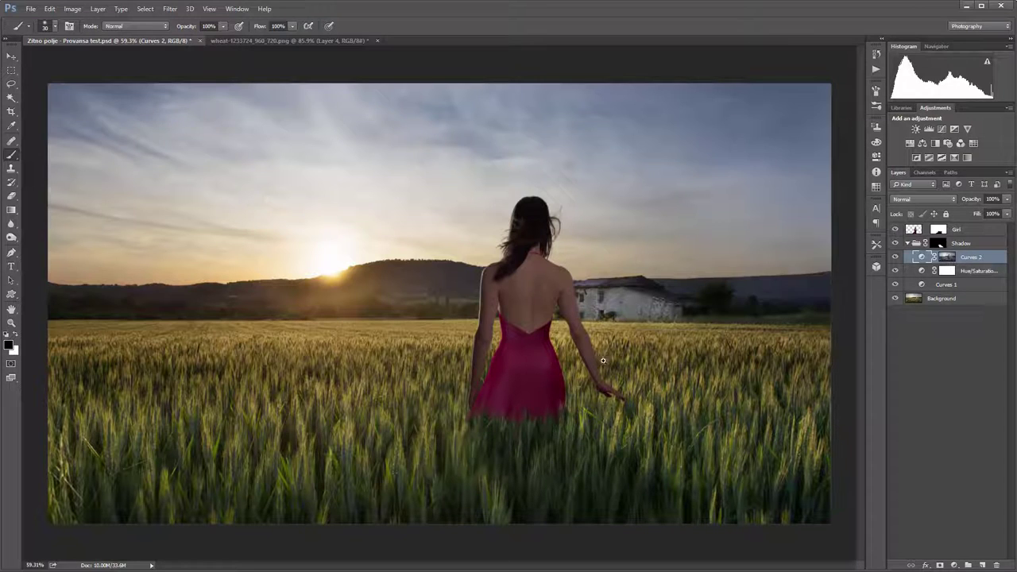
key(ctrl+minus)
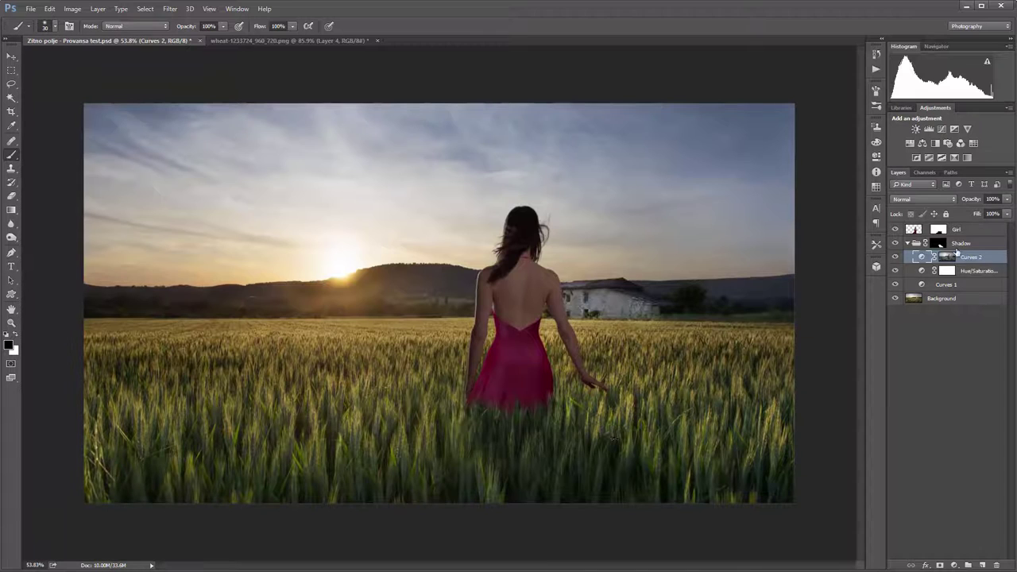
Step: Paint black on the Shadow group's mask below the dress with a 100-pixel brush
click(939, 243)
key(x)
key(bracketright)
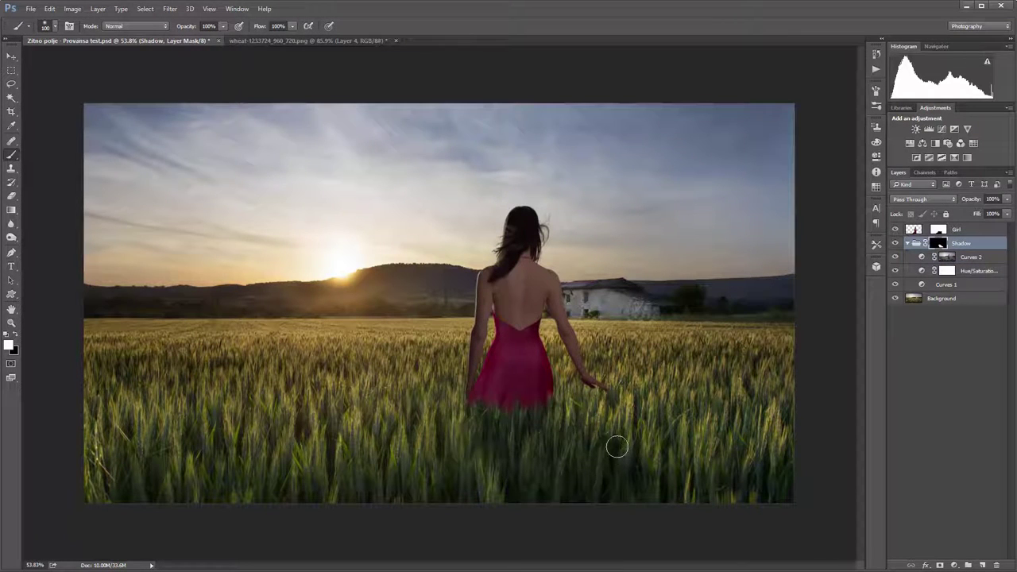
key(bracketright)
key(bracketright)
key(bracketright)
key(x)
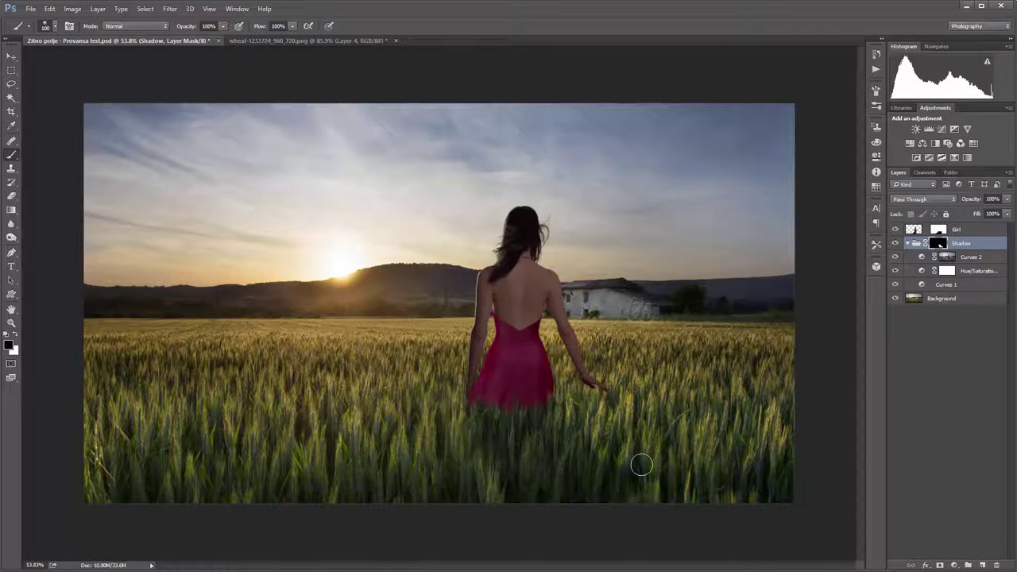
drag(475, 460, 499, 490)
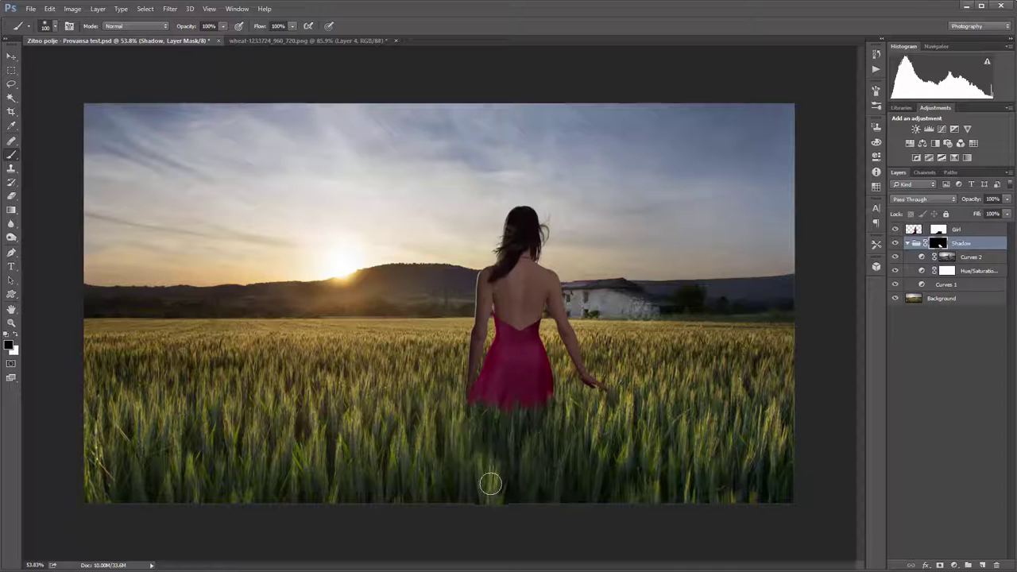
Step: Set the mask brush to 200, then resize it between 175 and 500 while painting white
right_click(501, 494)
text(200)
key(Return)
key(bracketright)
key(bracketright)
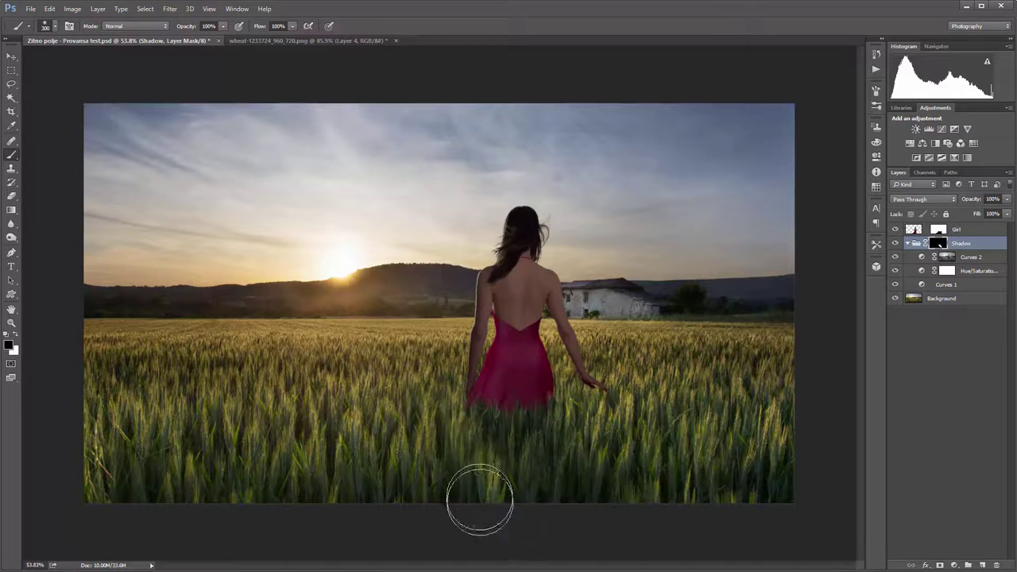
key(bracketleft)
key(bracketleft)
key(bracketleft)
key(bracketleft)
key(bracketleft)
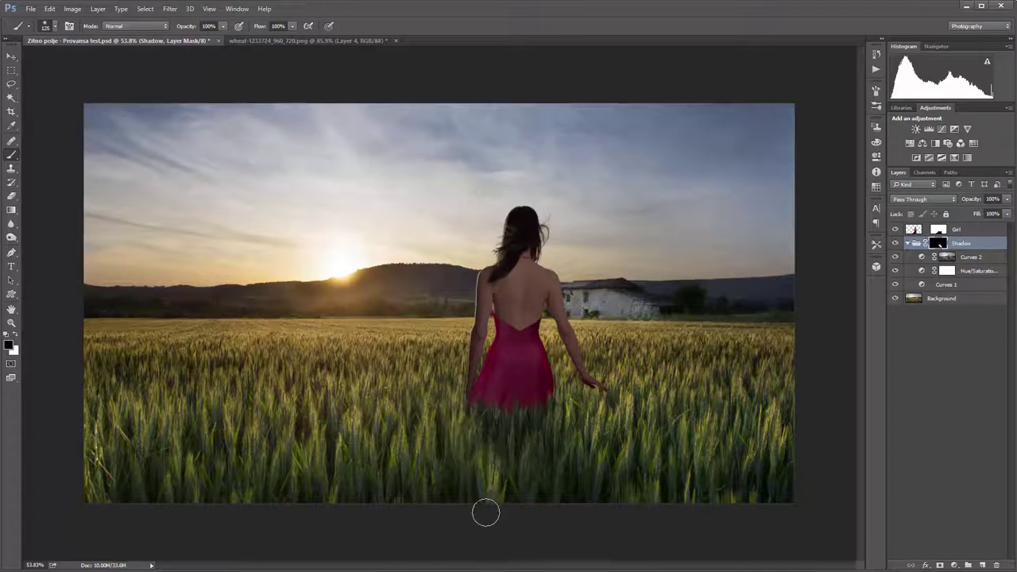
key(x)
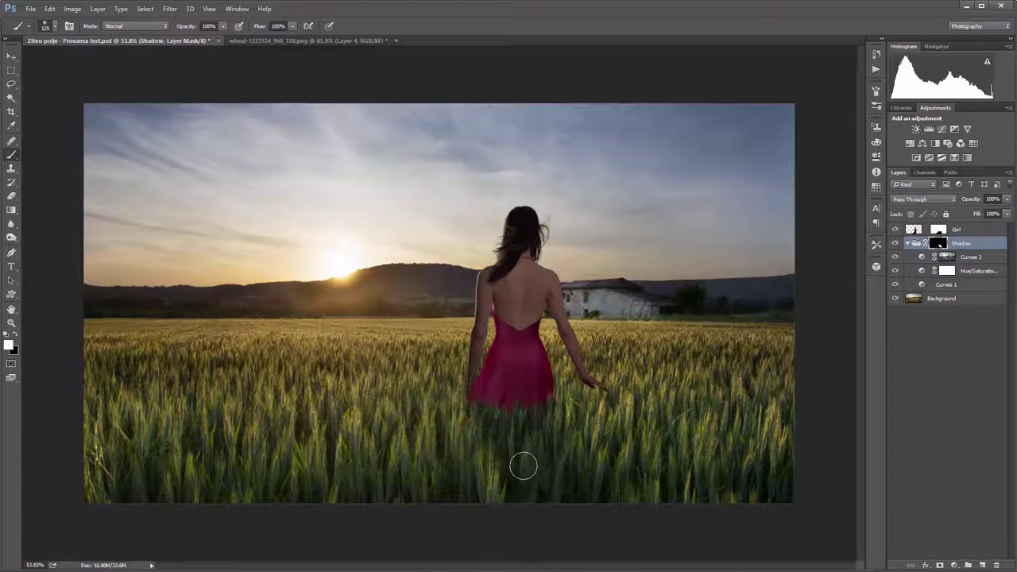
key(bracketright)
key(bracketright)
key(bracketright)
scroll(588, 461, down, 2)
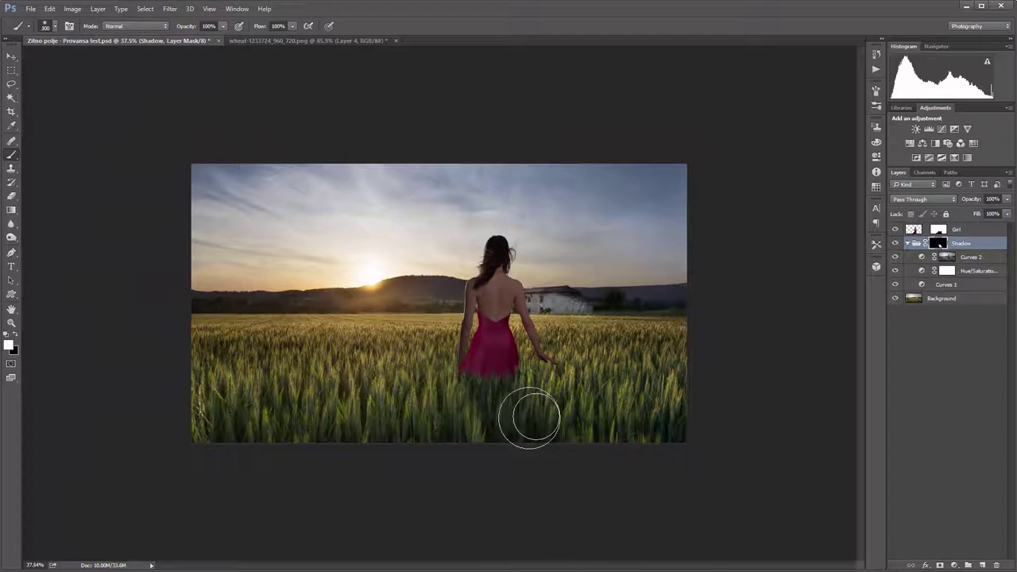
key(bracketright)
key(bracketright)
key(bracketright)
key(bracketleft)
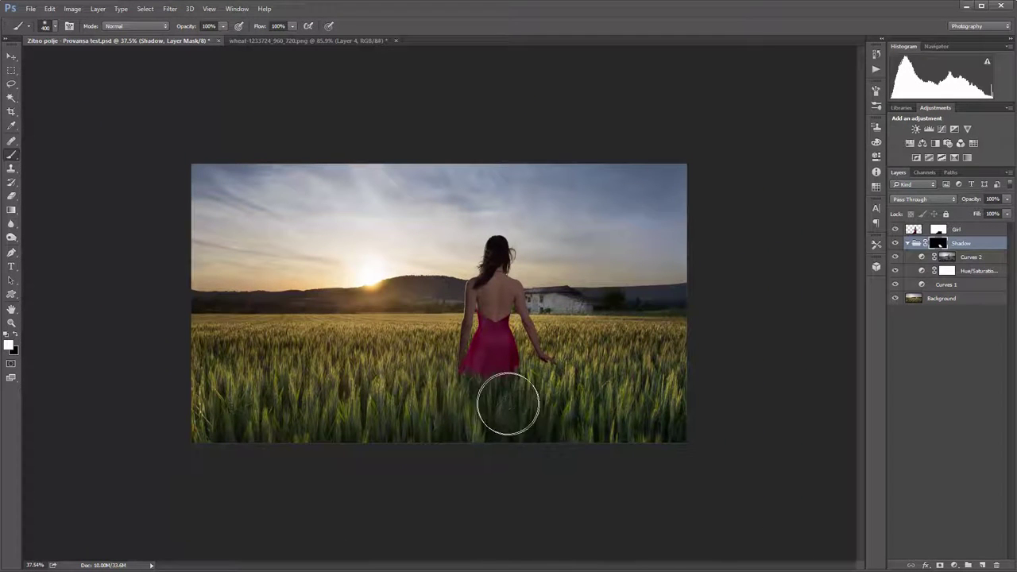
key(bracketleft)
key(bracketleft)
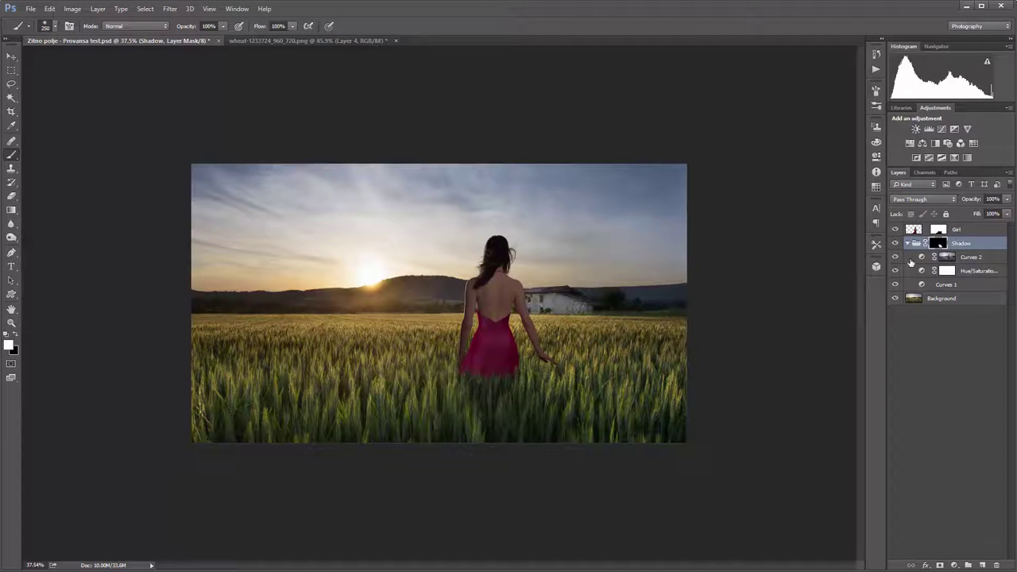
Step: Alternate black and white on the Shadow mask, then zoom in with a smaller brush
key(x)
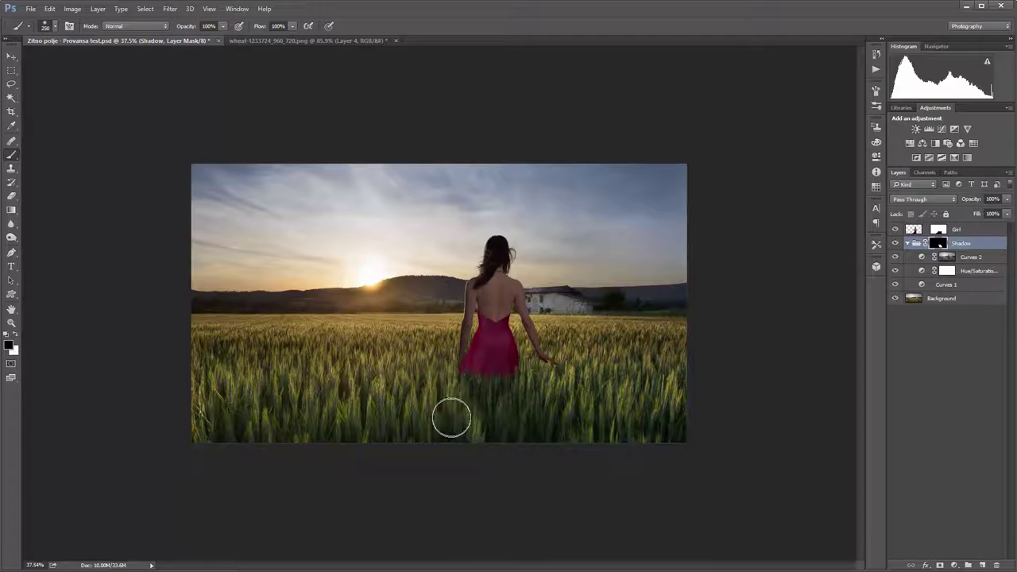
key(x)
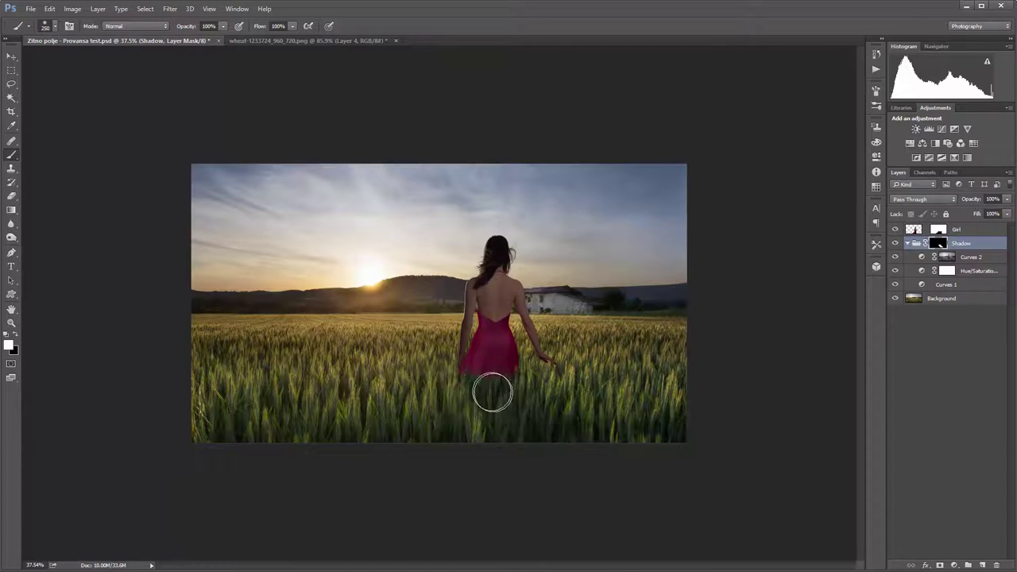
key(x)
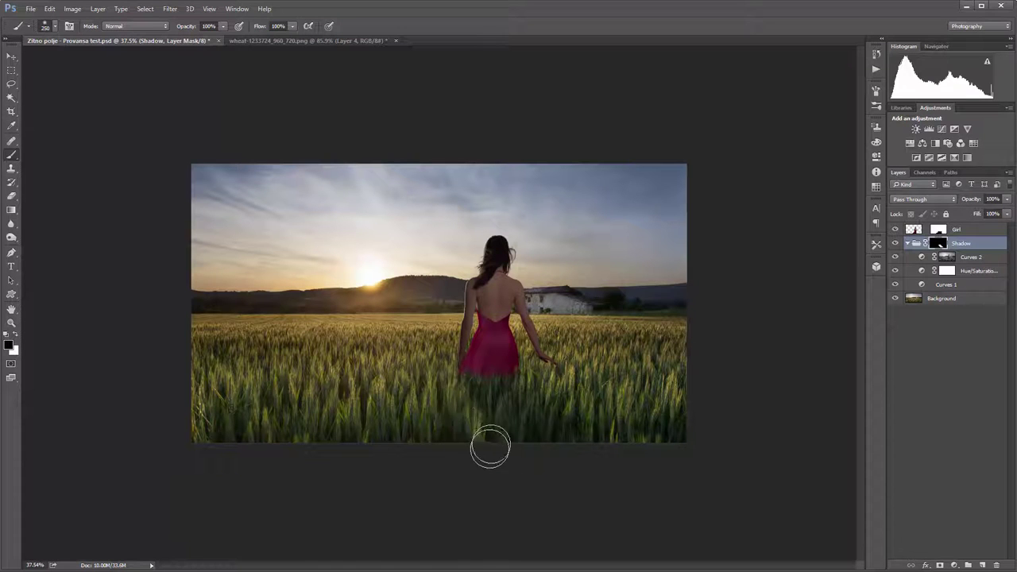
key(x)
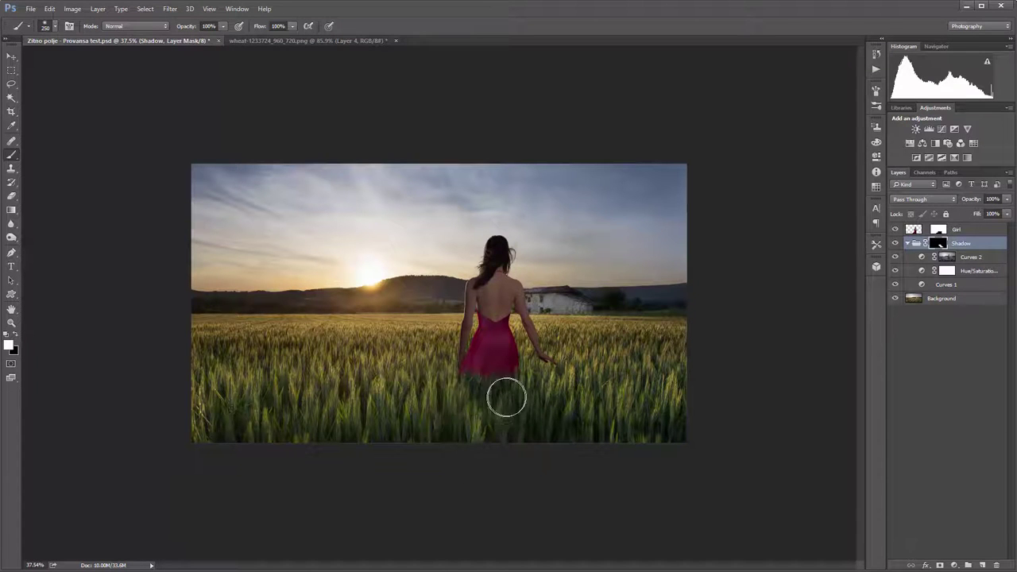
key(x)
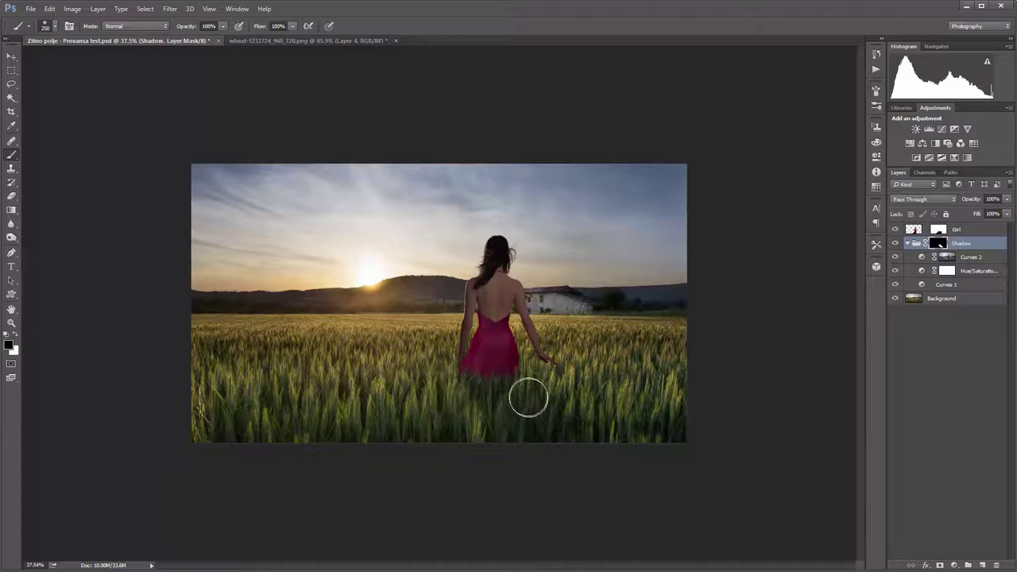
key(x)
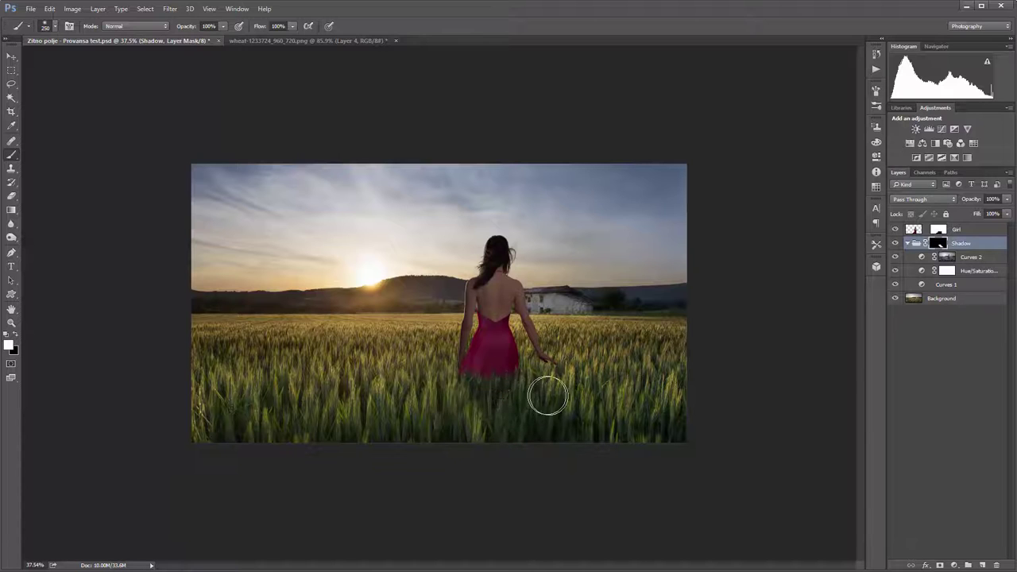
key(x)
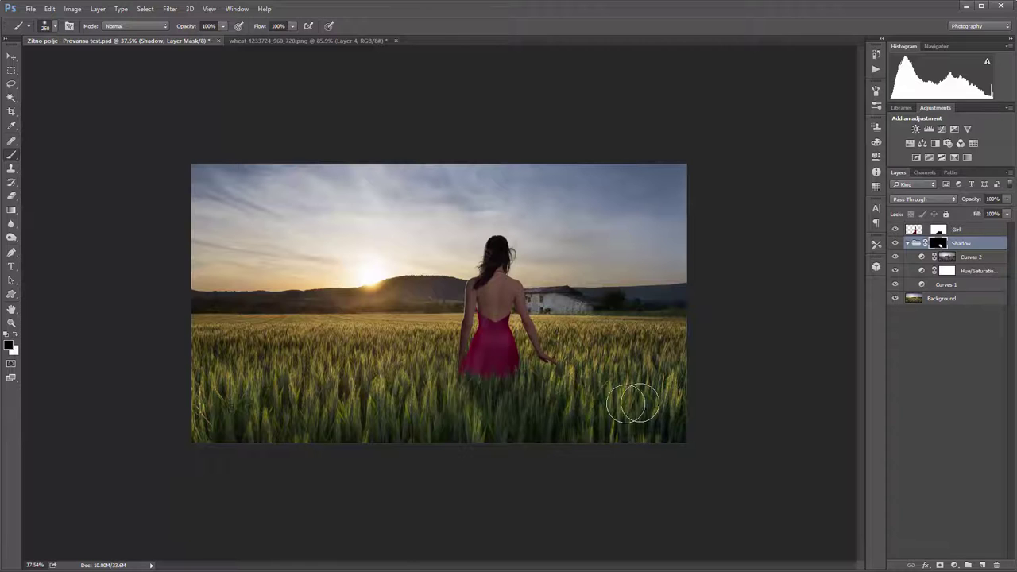
scroll(627, 401, up, 3)
scroll(607, 393, up, 1)
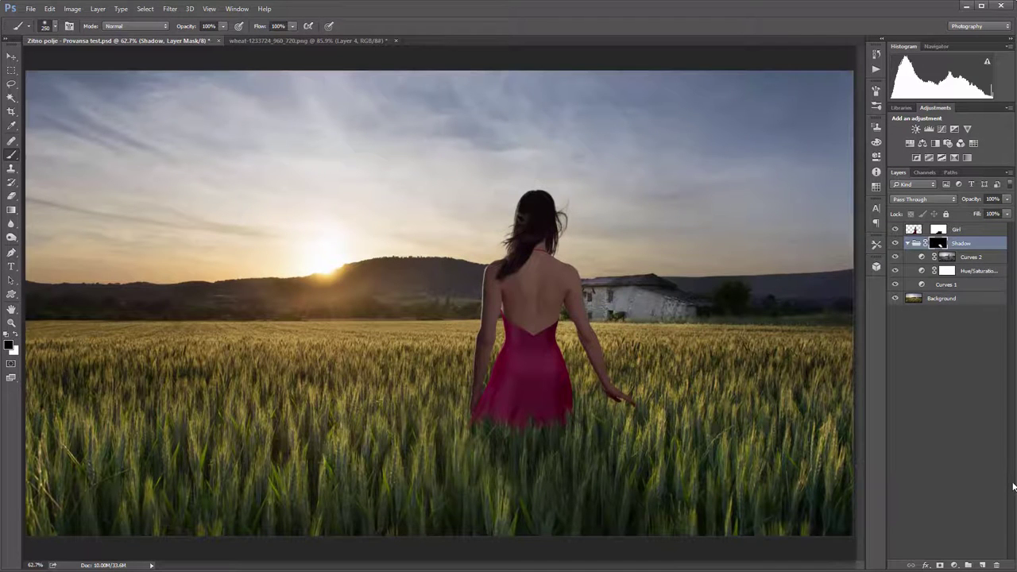
key(bracketleft)
key(bracketleft)
key(bracketleft)
scroll(578, 439, up, 4)
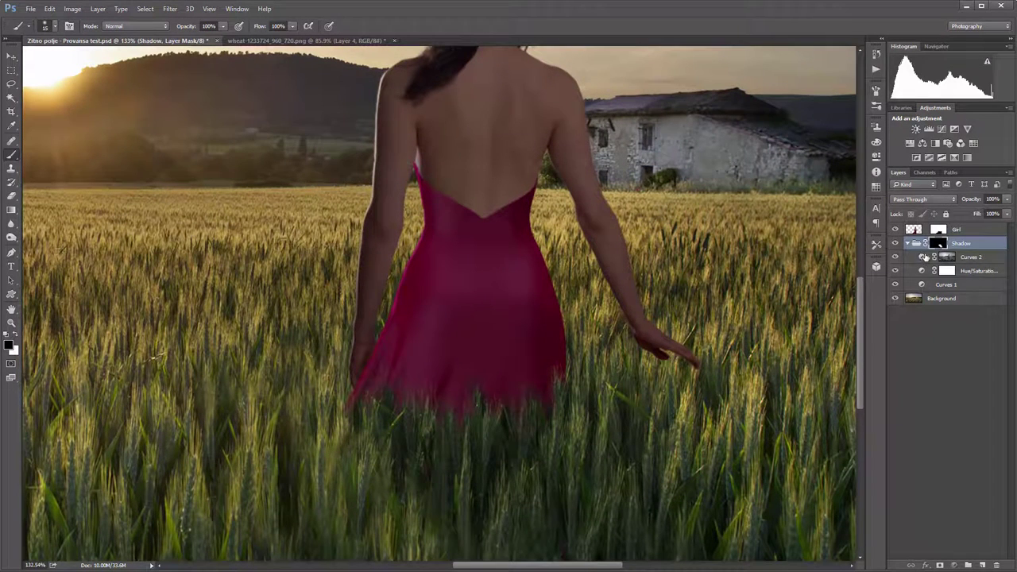
Step: Add a Curves 3 layer above Curves 2 with a slightly raised midpoint and inverted black mask
click(924, 256)
click(953, 565)
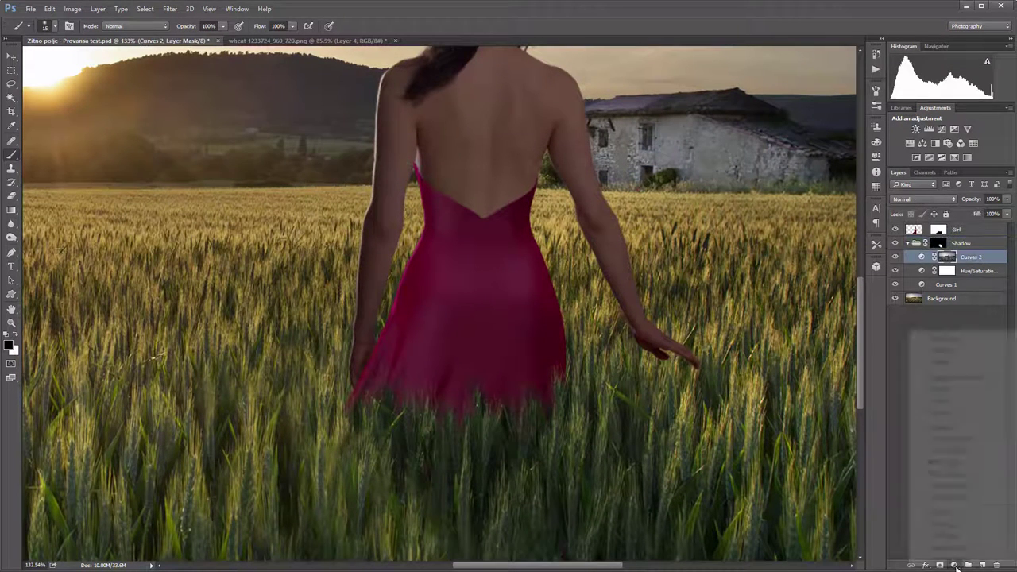
click(939, 400)
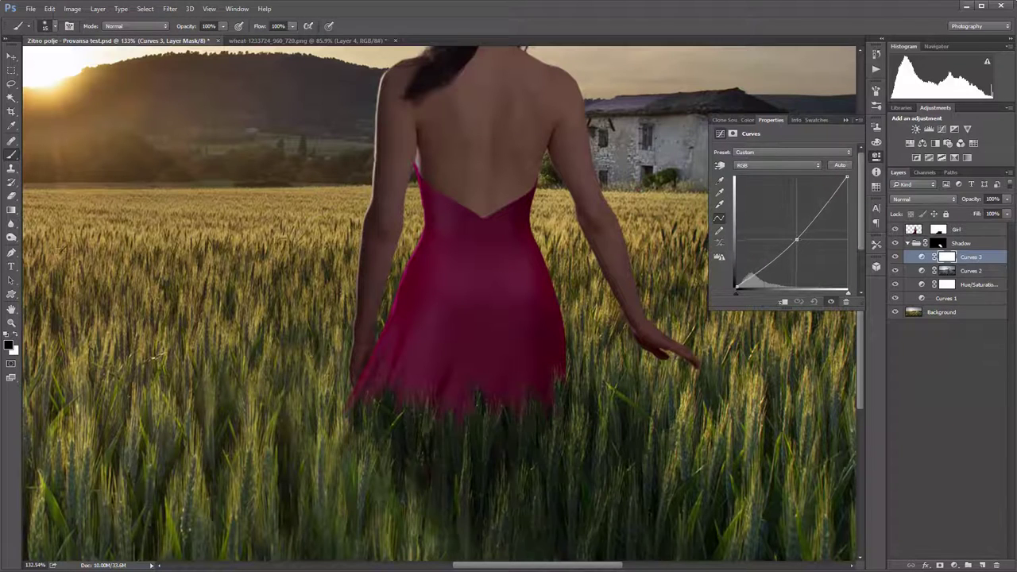
drag(797, 239, 799, 237)
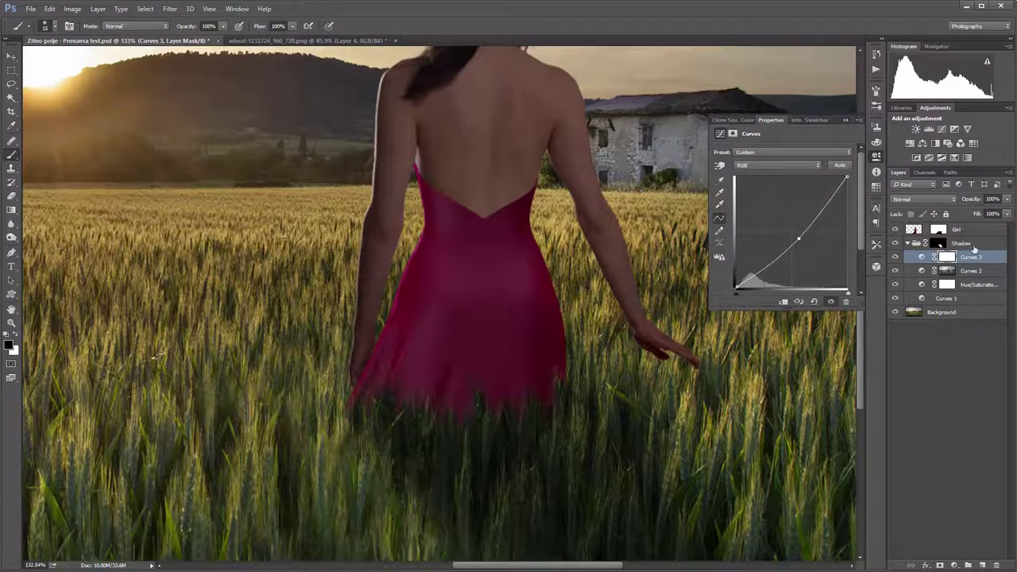
key(ctrl+i)
Step: Check the Curves 3 mask, compare the image with it hidden, and fit the view with Ctrl+0
click(943, 259)
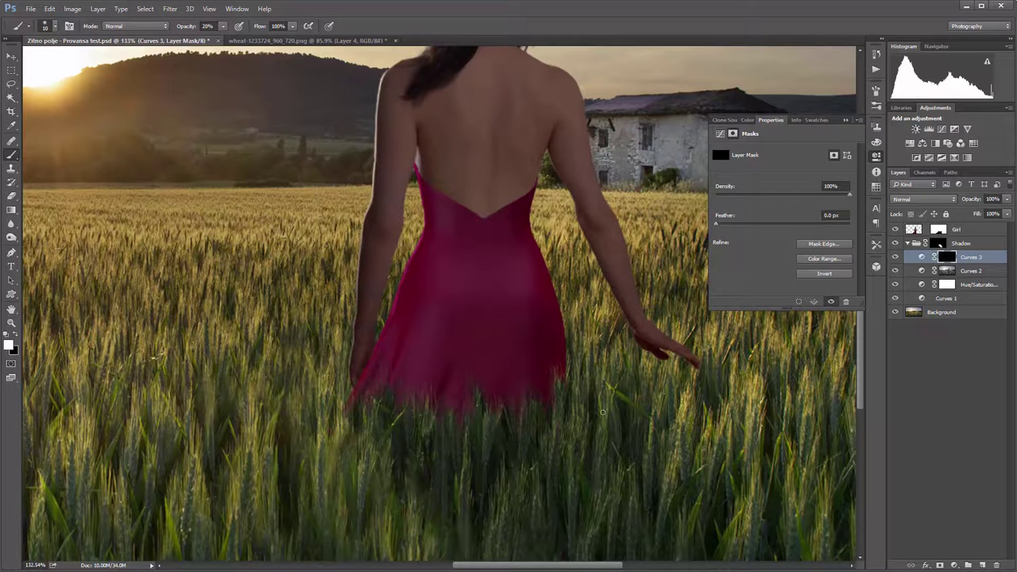
scroll(601, 477, down, 5)
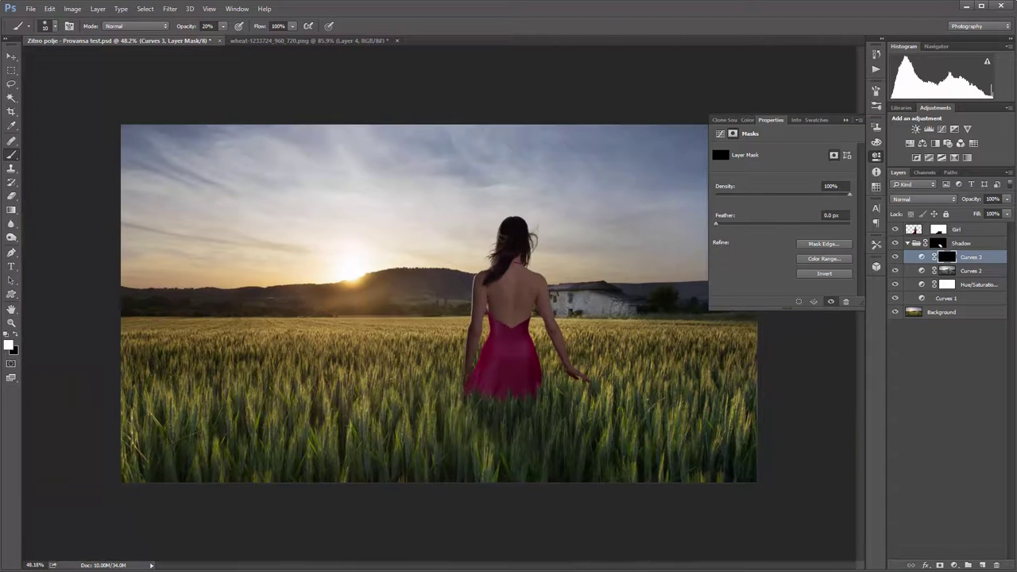
click(845, 120)
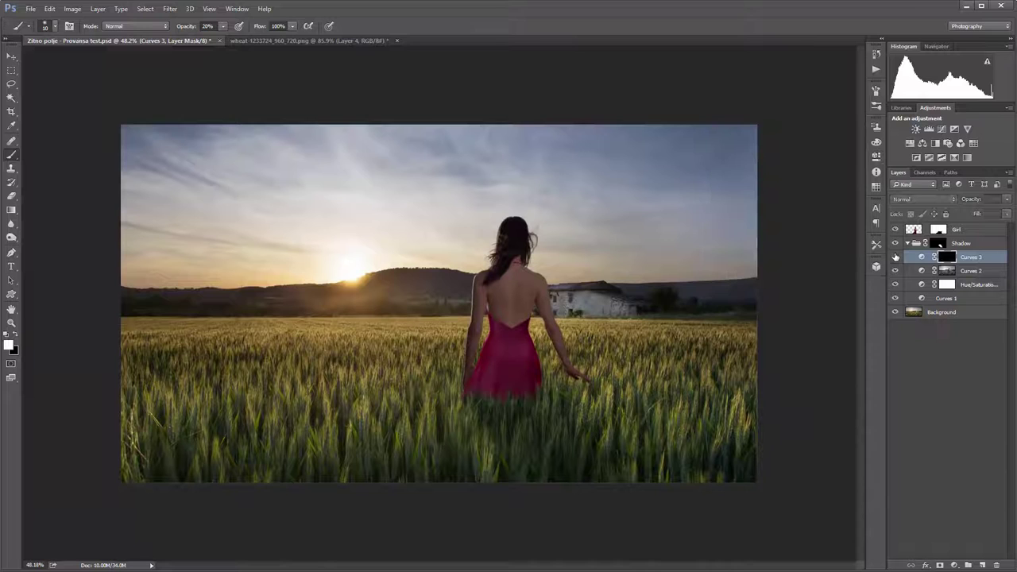
click(896, 256)
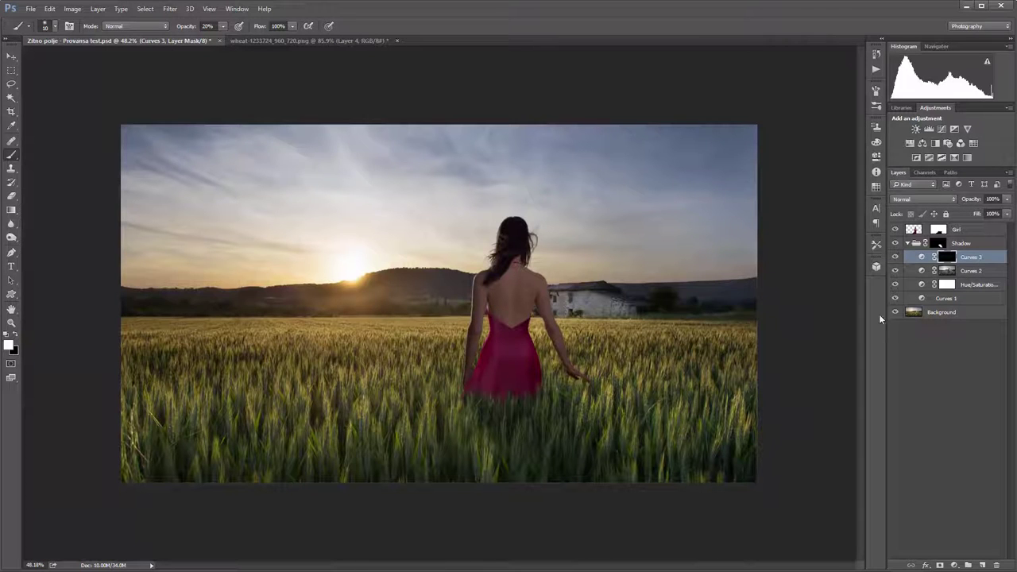
key(ctrl+0)
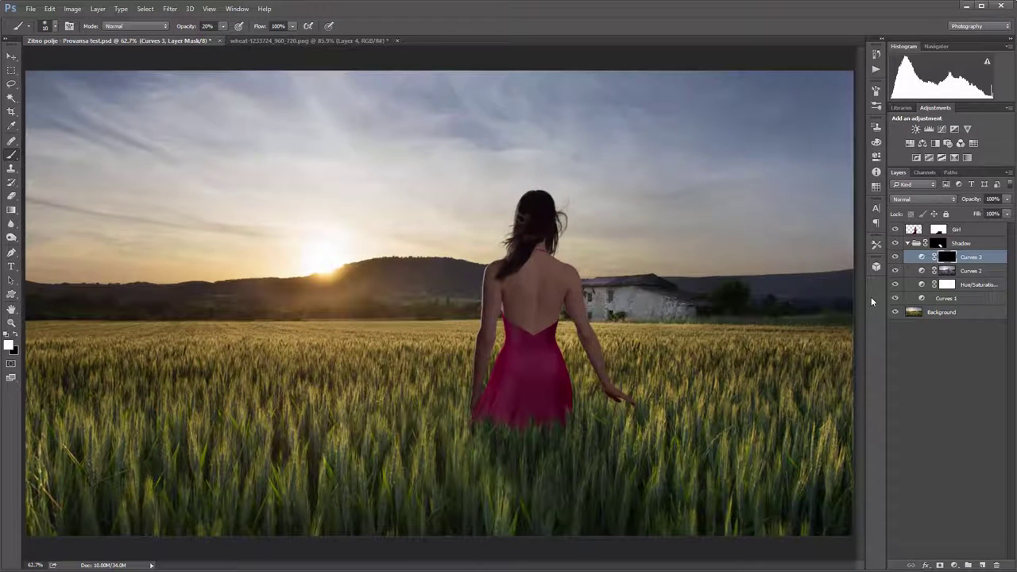
Step: Target the Shadow group's mask with a larger brush and black as the painting colour
click(925, 246)
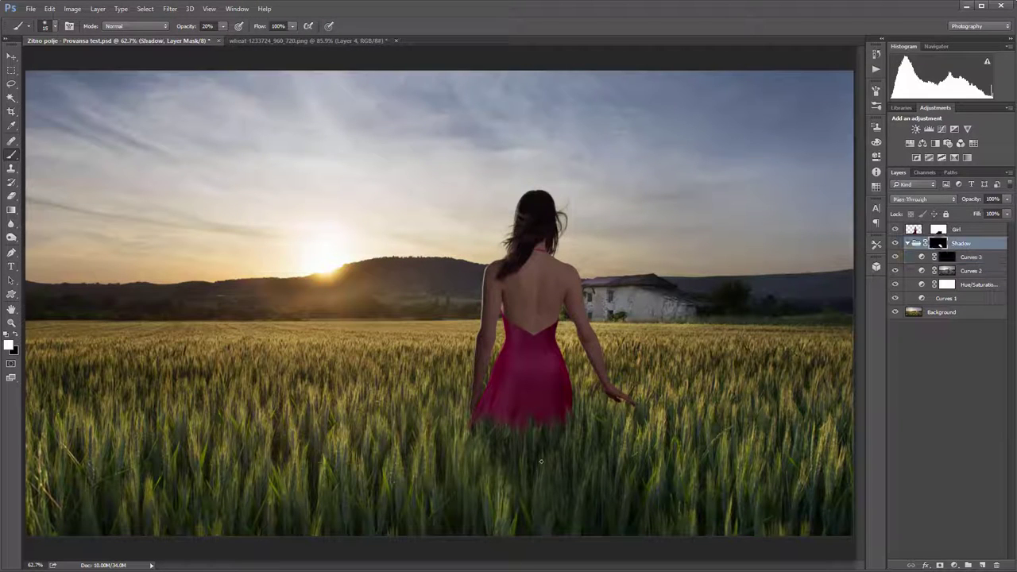
key(bracketright)
key(bracketright)
key(x)
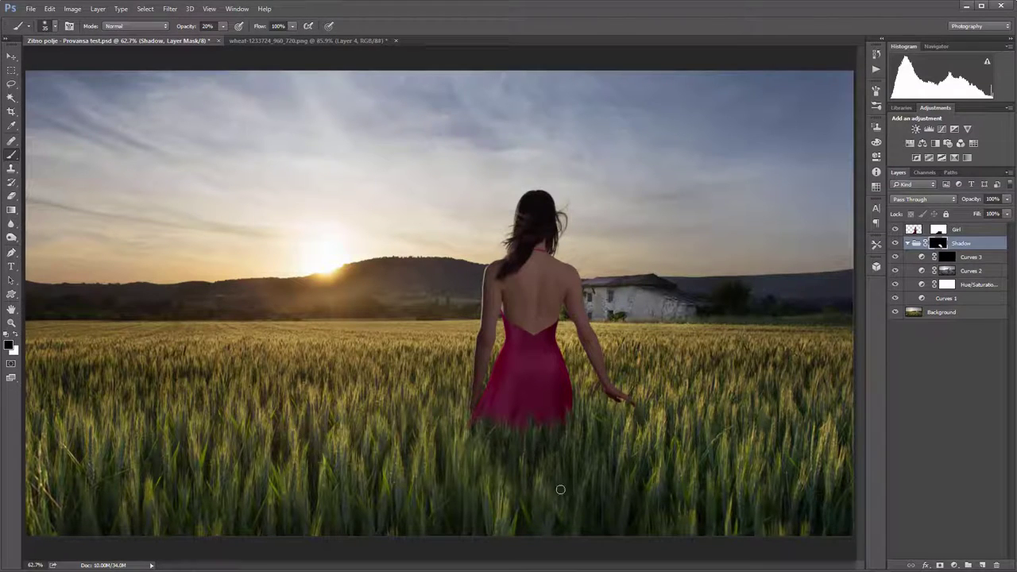
key(x)
key(bracketright)
key(bracketright)
key(x)
scroll(627, 487, down, 2)
scroll(592, 429, up, 1)
Step: Stamp all visible layers into a new Layer 1 and launch Nik Color Efex Pro 4 on it
click(915, 229)
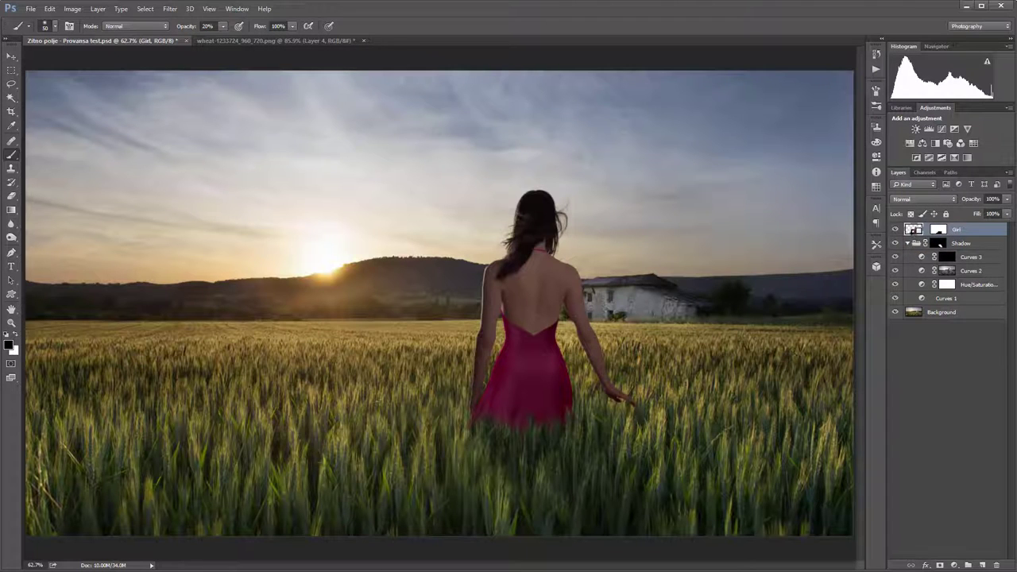
key(ctrl+shift+alt+e)
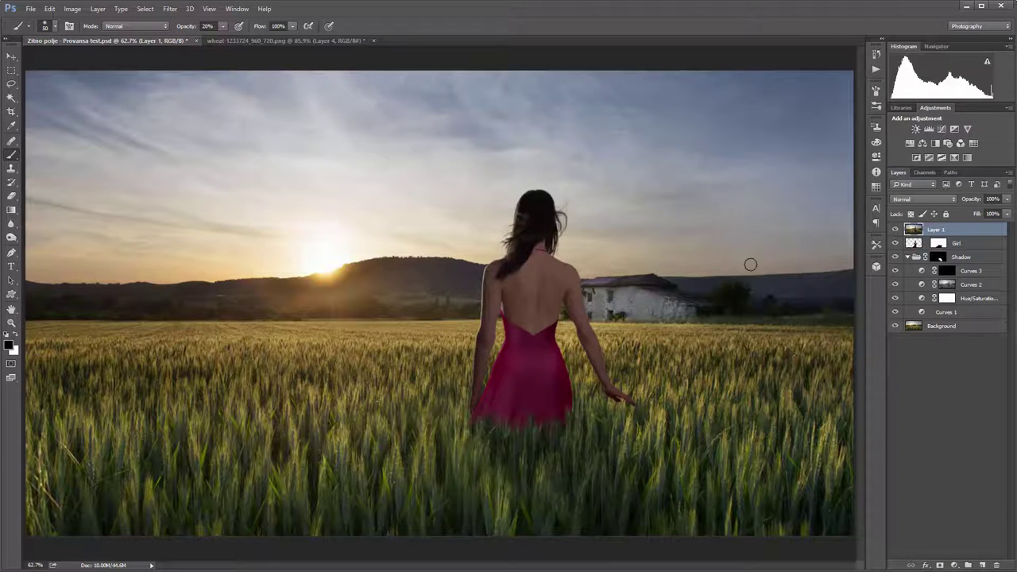
click(170, 10)
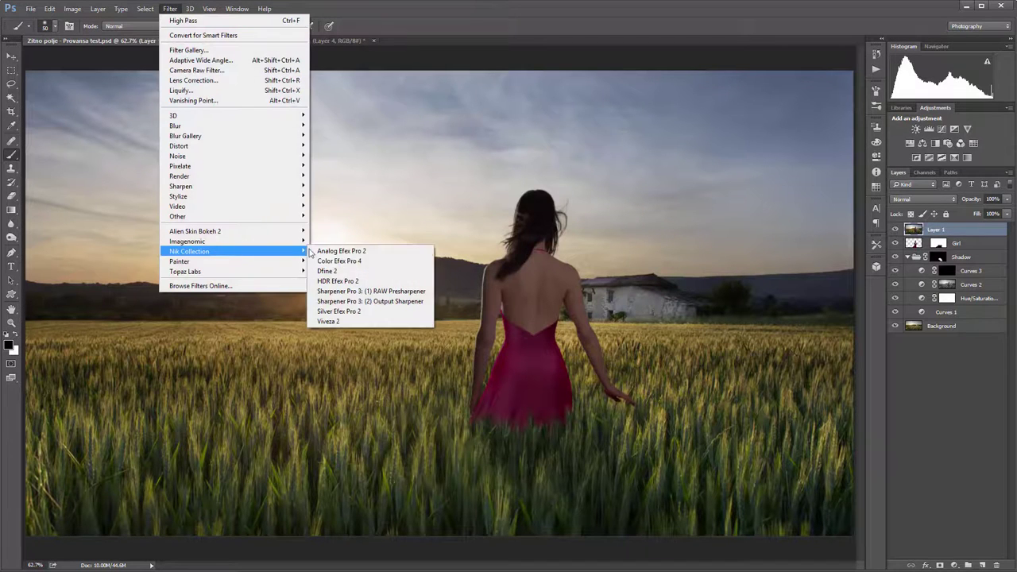
click(361, 263)
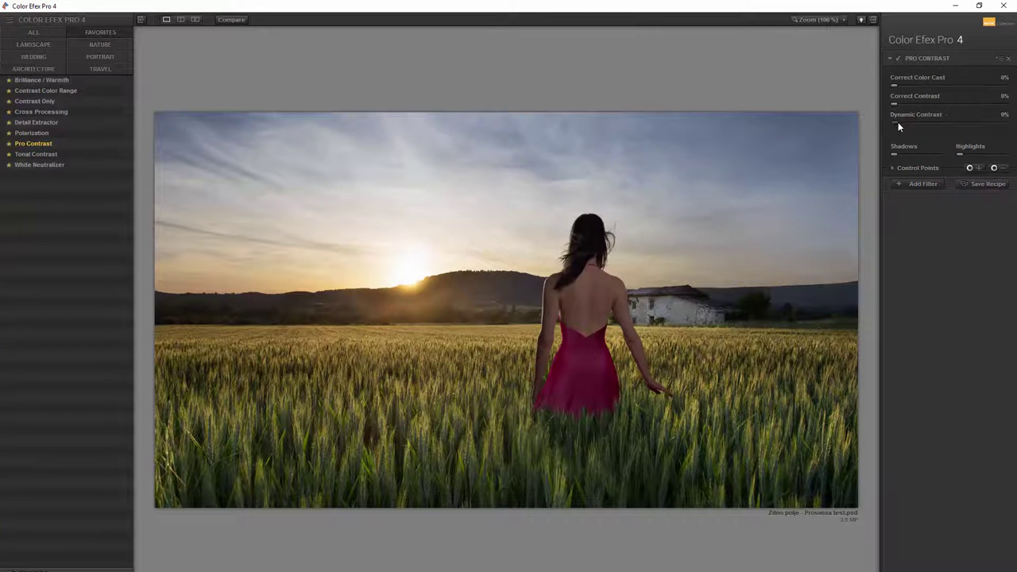
Step: Apply Pro Contrast with 10% Dynamic Contrast, duplicate the result layer, and start Camera Raw Filter
drag(898, 123, 909, 124)
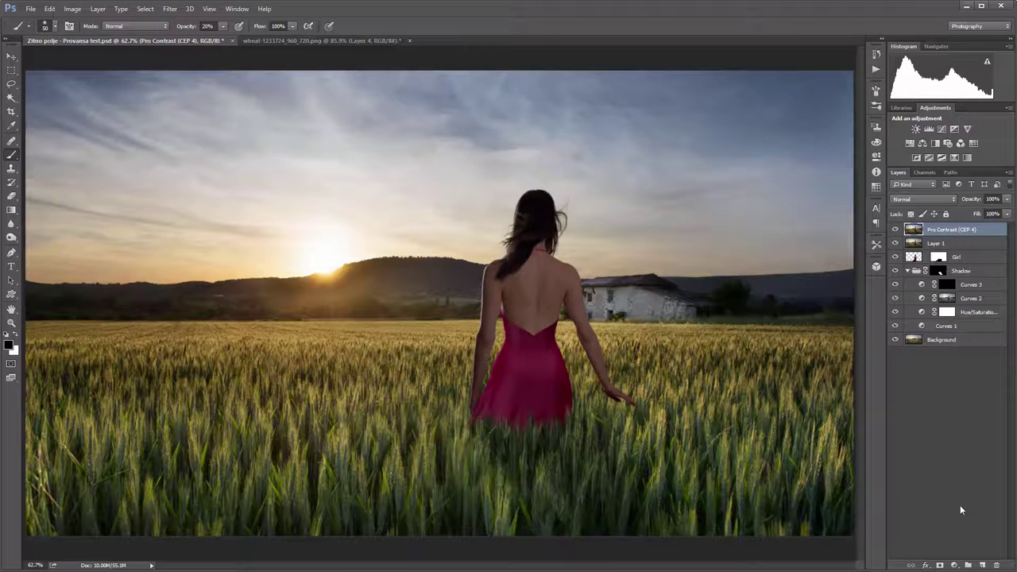
key(ctrl+j)
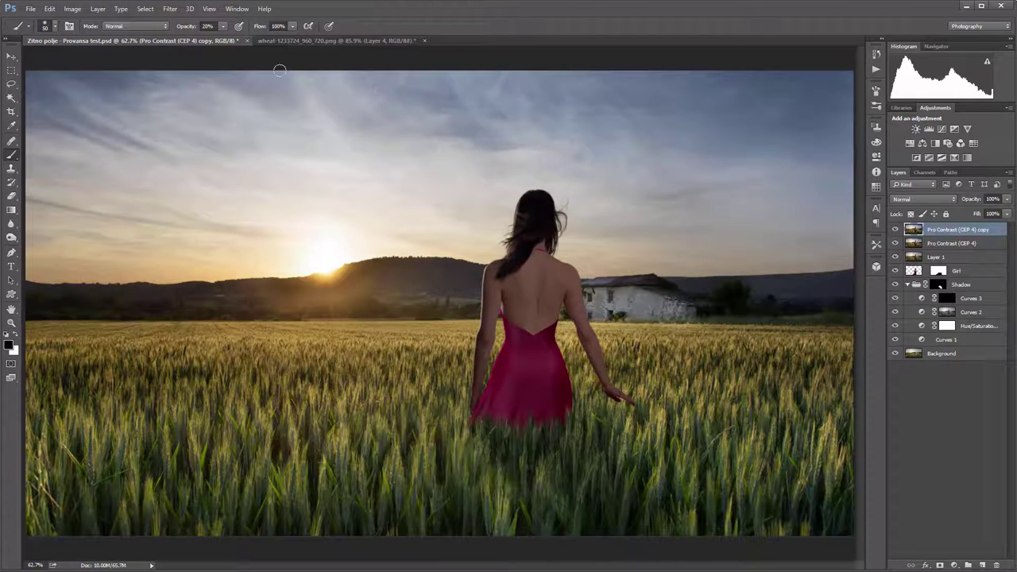
click(171, 11)
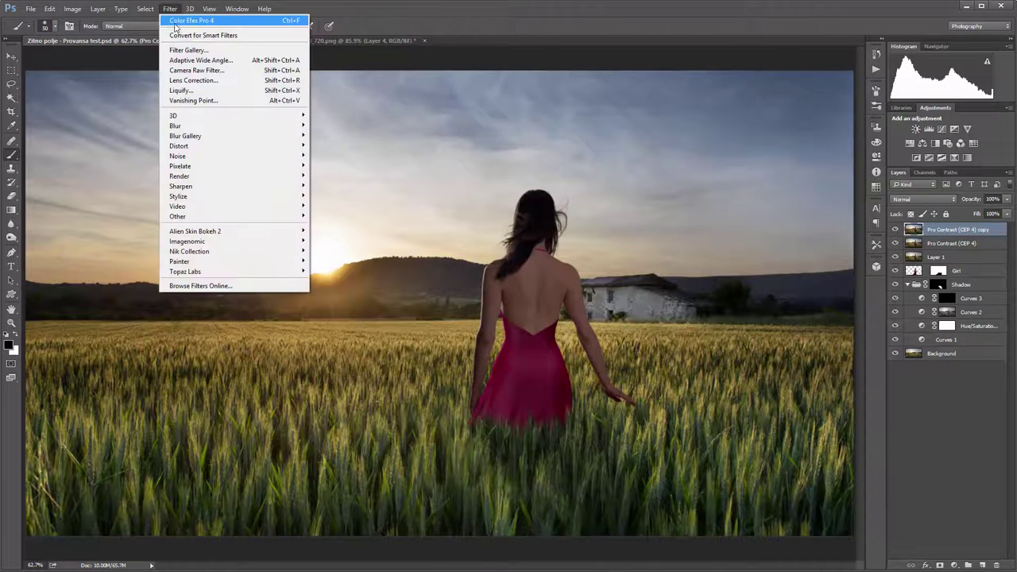
click(197, 70)
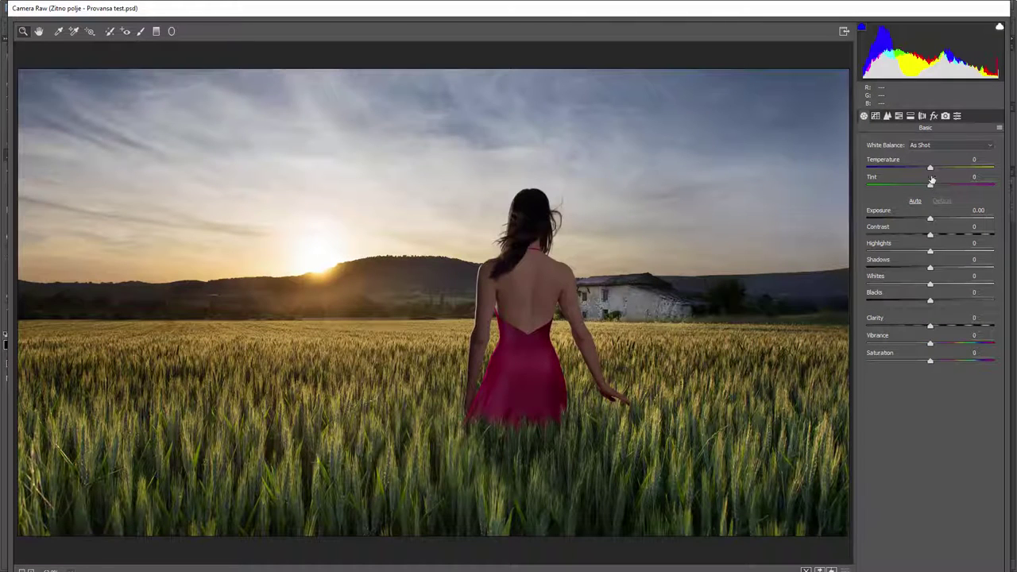
Step: Add +11 Dehaze and a gentle, feathered negative post-crop vignette in the fx settings
click(934, 117)
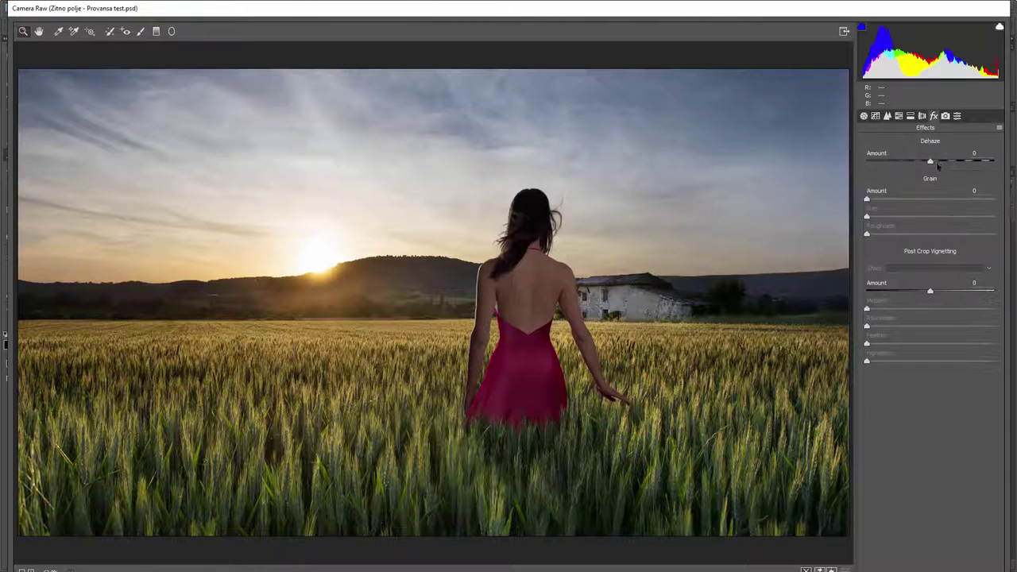
drag(931, 293, 921, 292)
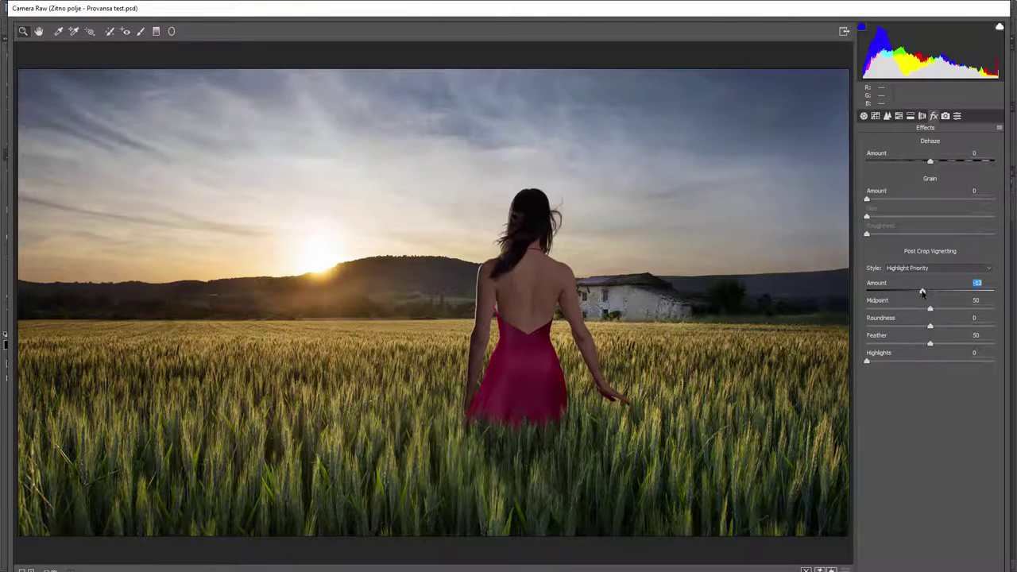
drag(935, 162, 938, 162)
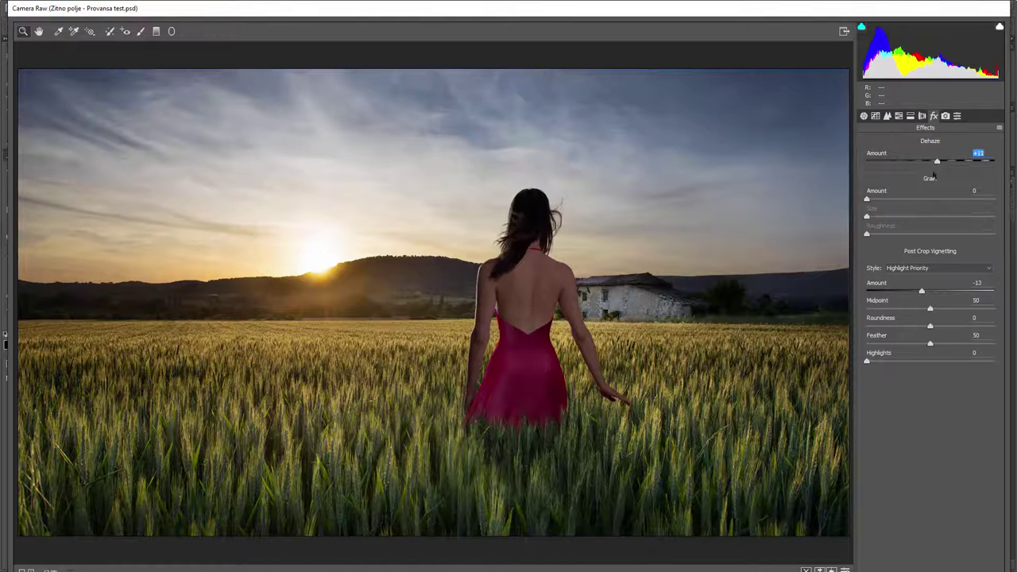
drag(921, 291, 925, 291)
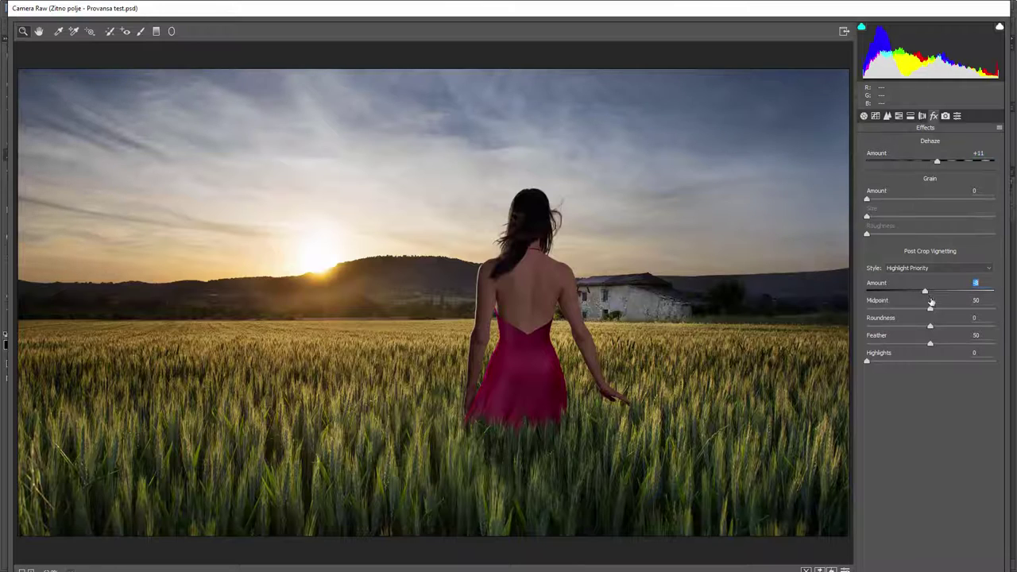
drag(930, 344, 935, 345)
click(910, 116)
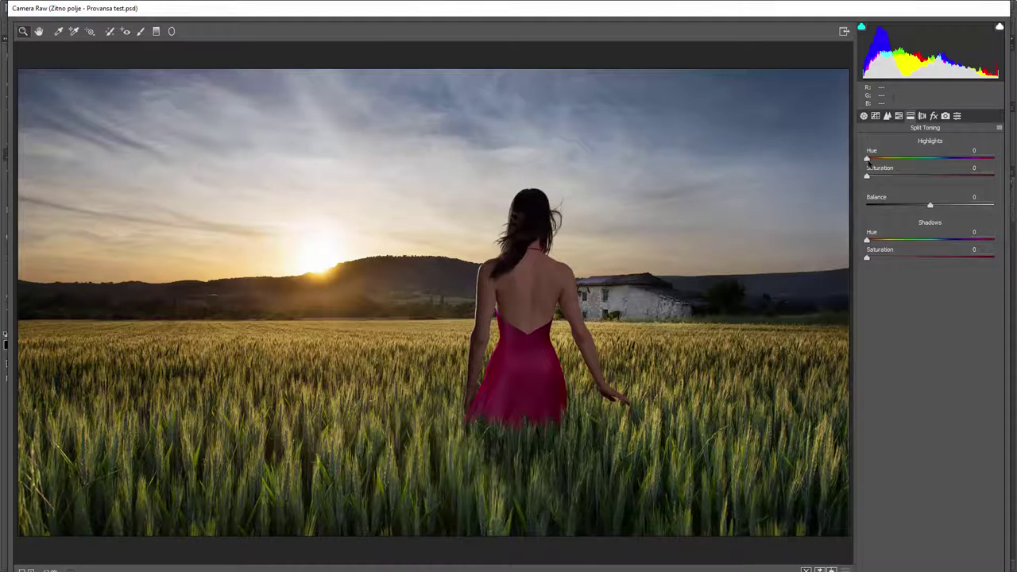
Step: Tint highlights yellow (hue 51, saturation 25) and shadows blue (hue 224), set Highlights -19, and apply
drag(867, 159, 885, 160)
mouse_move(867, 175)
mouse_down()
mouse_move(916, 176)
mouse_move(900, 179)
mouse_move(885, 159)
mouse_up()
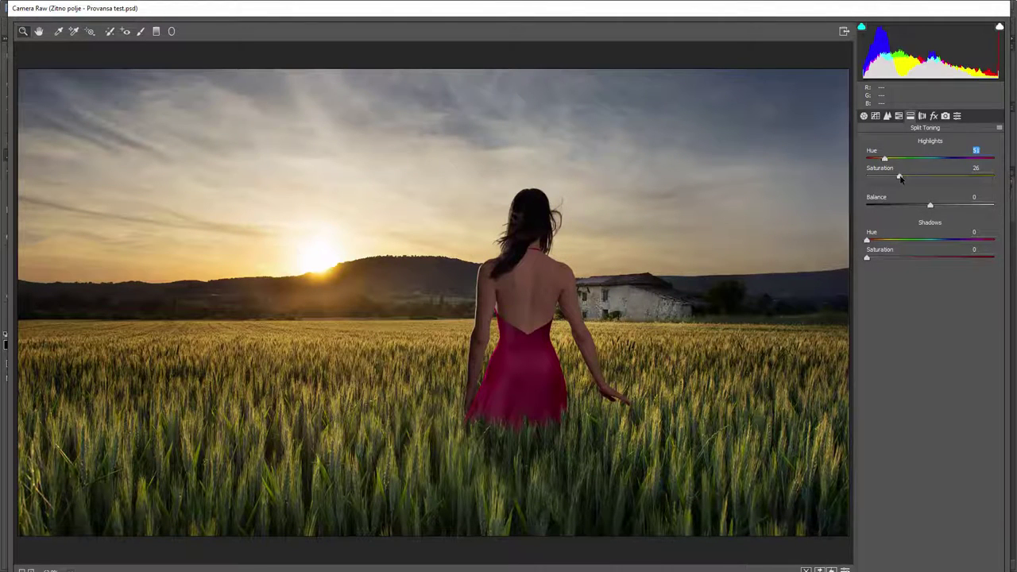
click(945, 242)
mouse_move(867, 259)
mouse_down()
mouse_move(922, 260)
mouse_move(865, 258)
mouse_move(873, 260)
mouse_up()
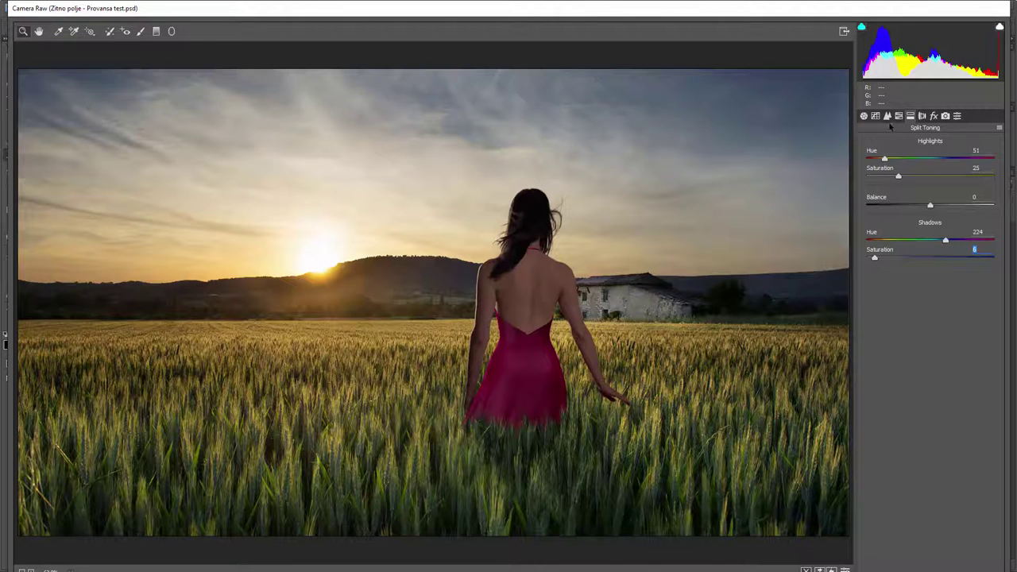
click(864, 116)
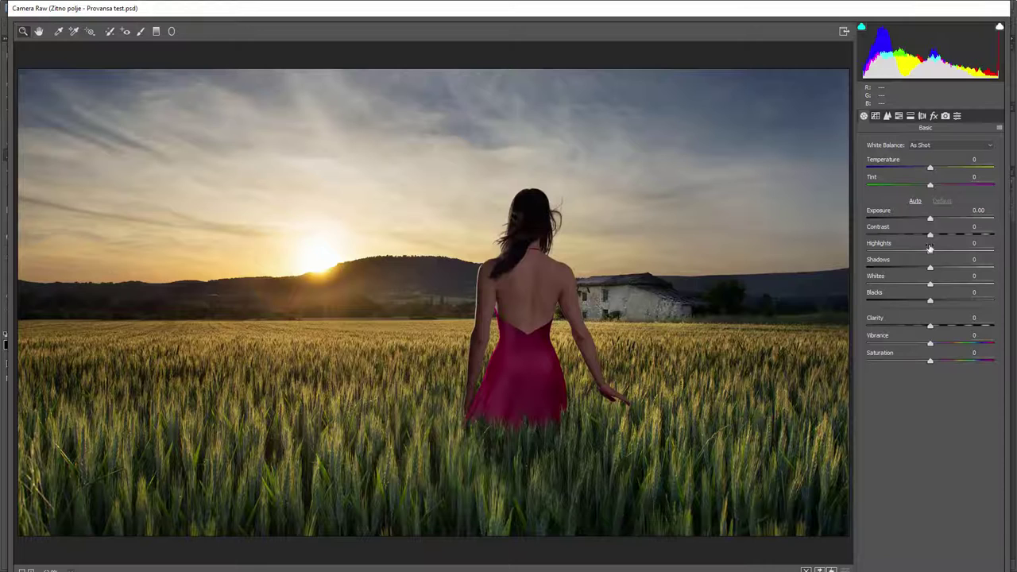
mouse_move(930, 251)
mouse_down()
mouse_move(919, 253)
mouse_move(937, 271)
mouse_up()
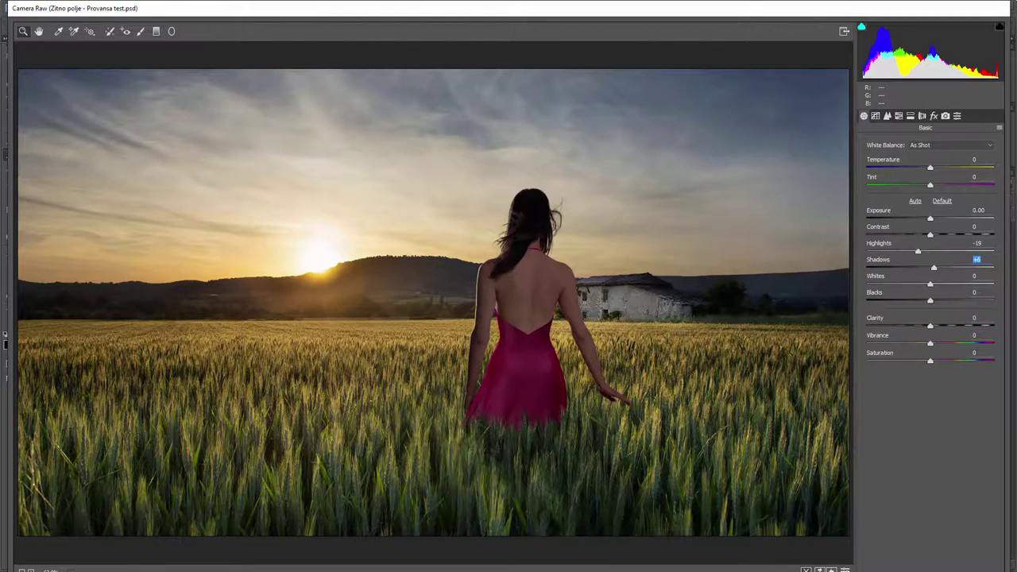
key(Return)
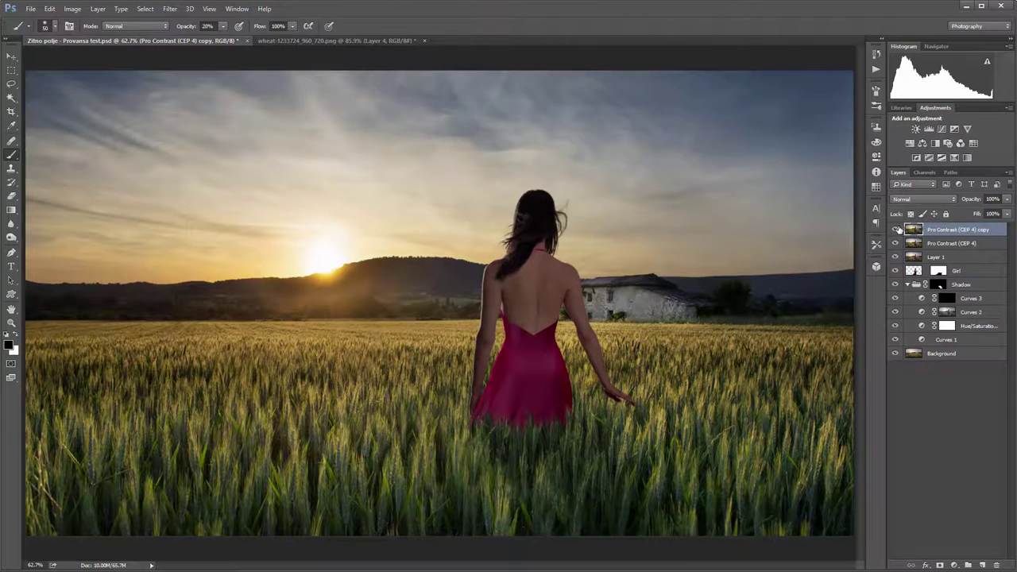
Step: Compare the top Camera Raw layer on and off, then lower its opacity to 89%
click(896, 229)
click(896, 230)
click(896, 229)
click(970, 202)
drag(966, 201, 958, 202)
click(896, 229)
click(896, 229)
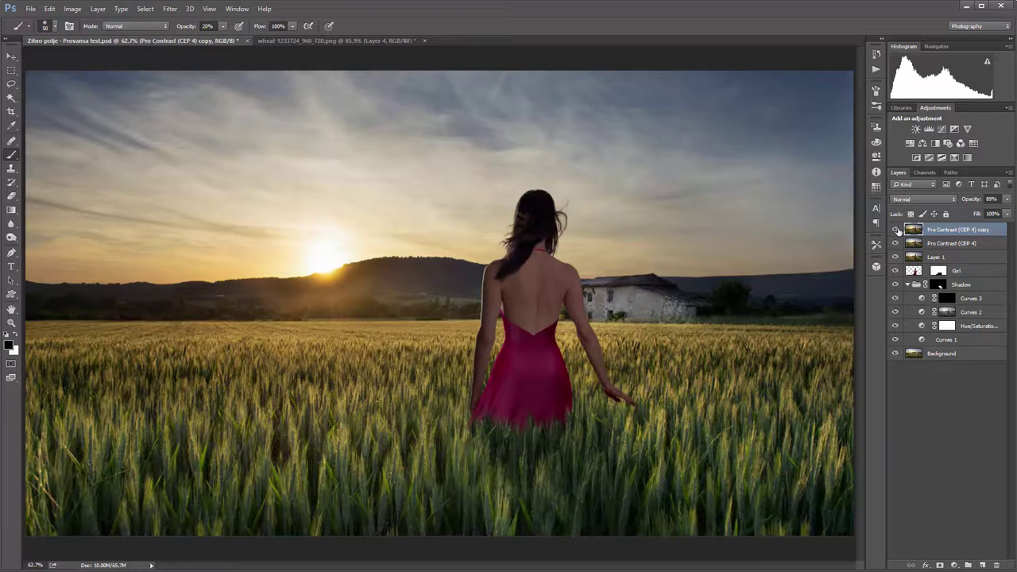